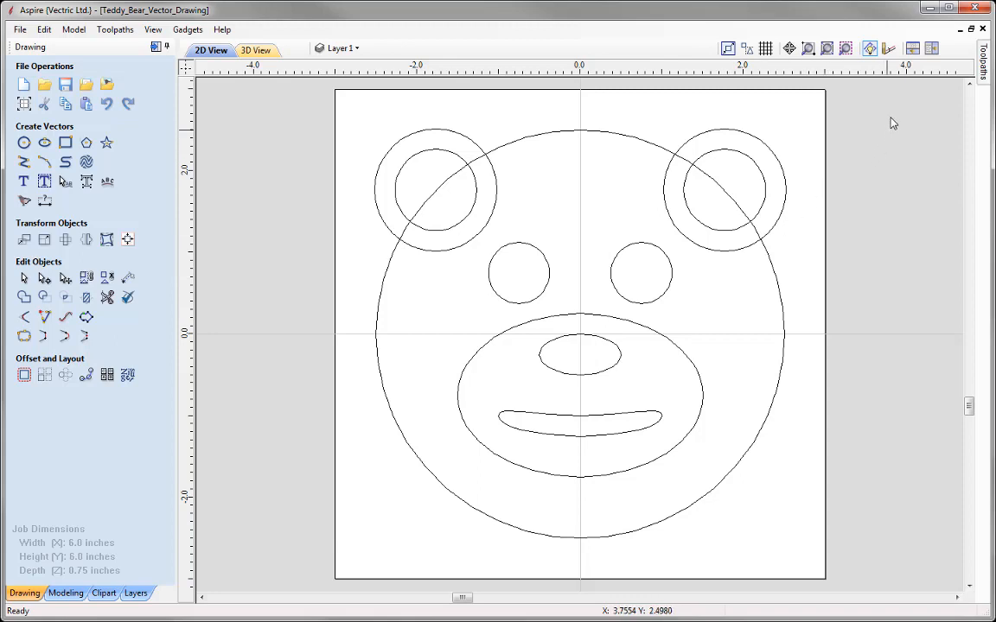
# Show the 2D and 3D views side by side and bring up the modeling tools
pyautogui.click(932, 50)
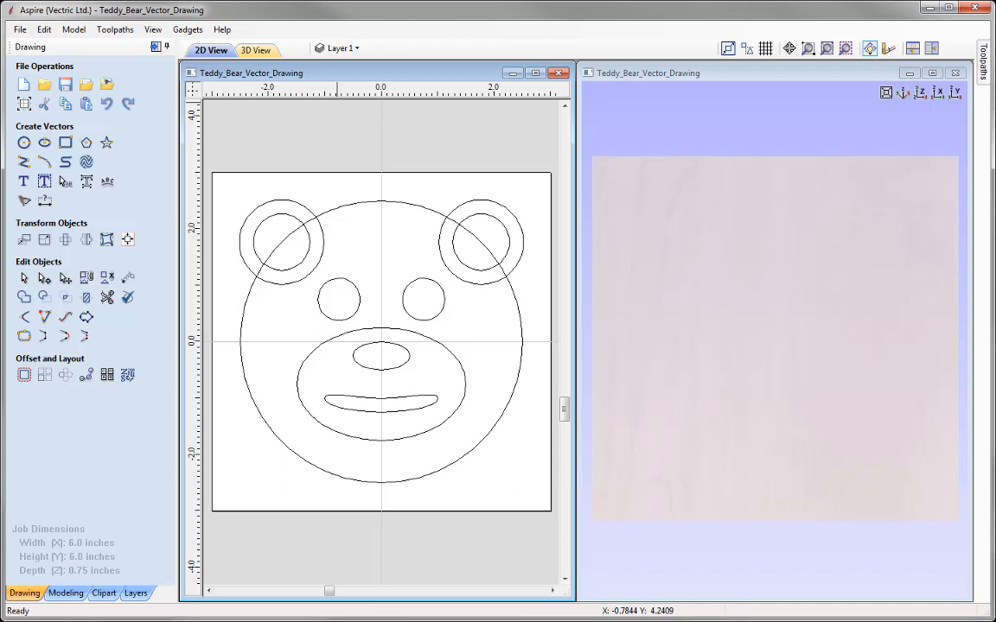
pyautogui.click(64, 594)
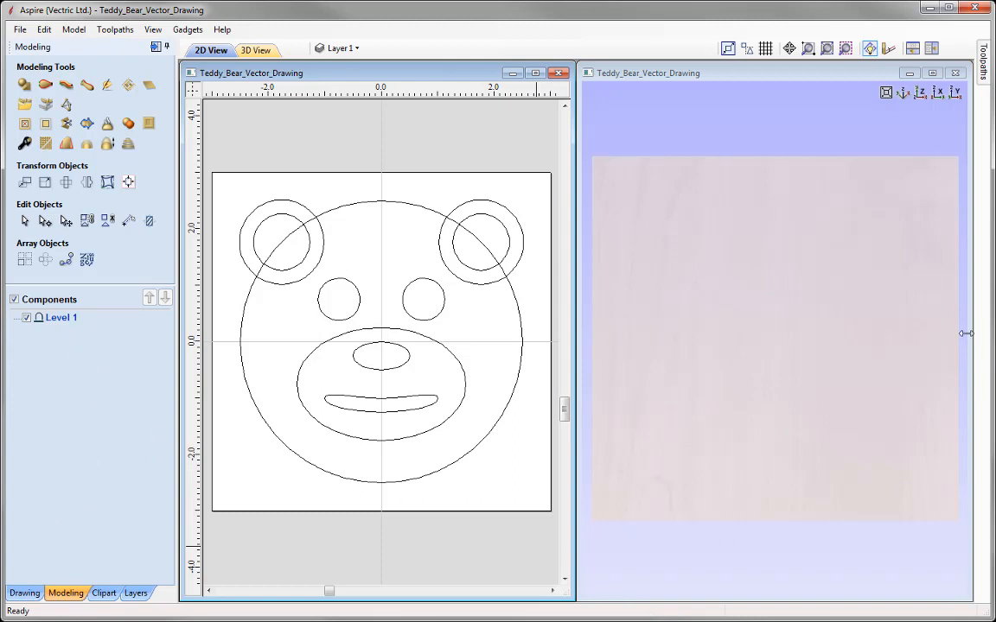
pyautogui.moveTo(802, 253); pyautogui.dragTo(833, 369)
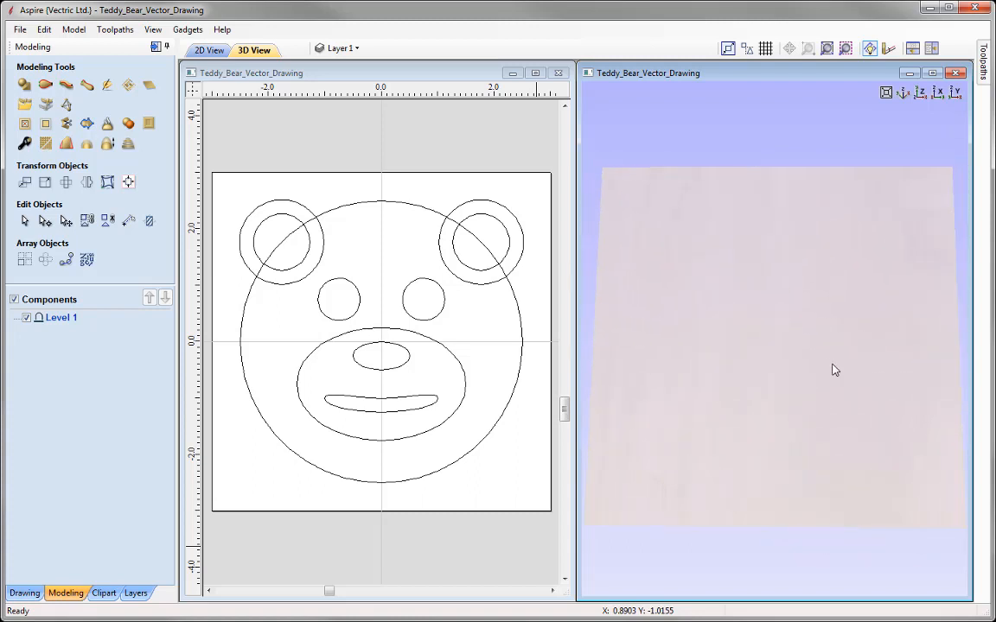
pyautogui.click(921, 92)
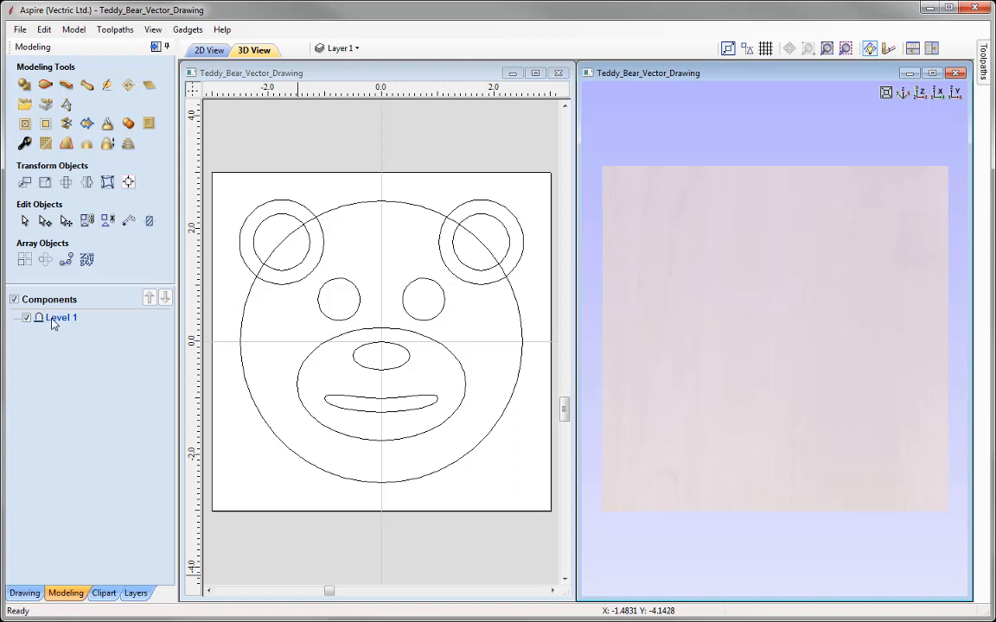
# Rename the component level Level 1 as Base
pyautogui.moveTo(67, 327)
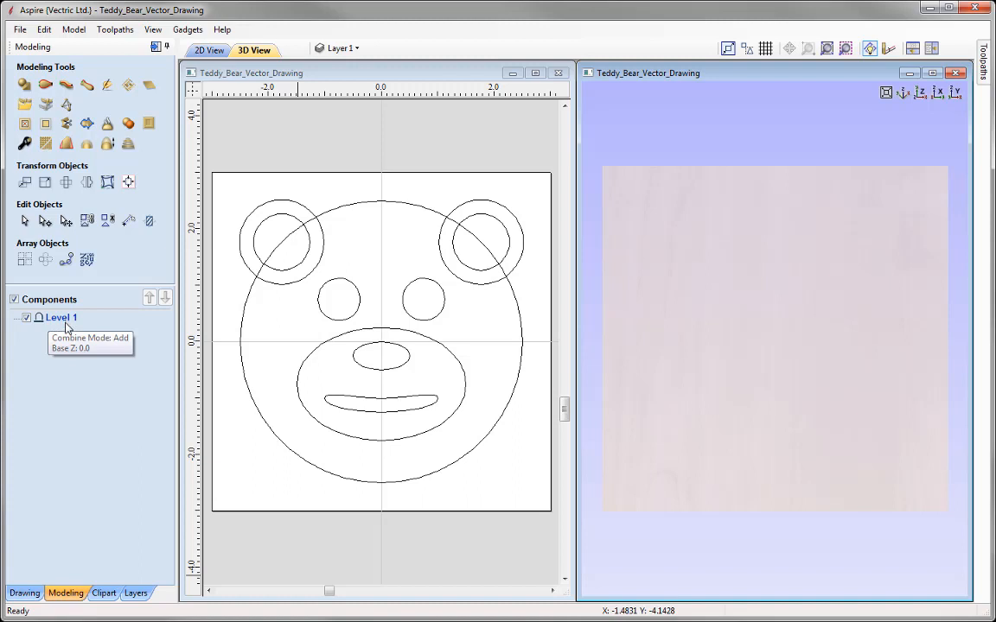
pyautogui.rightClick(67, 322)
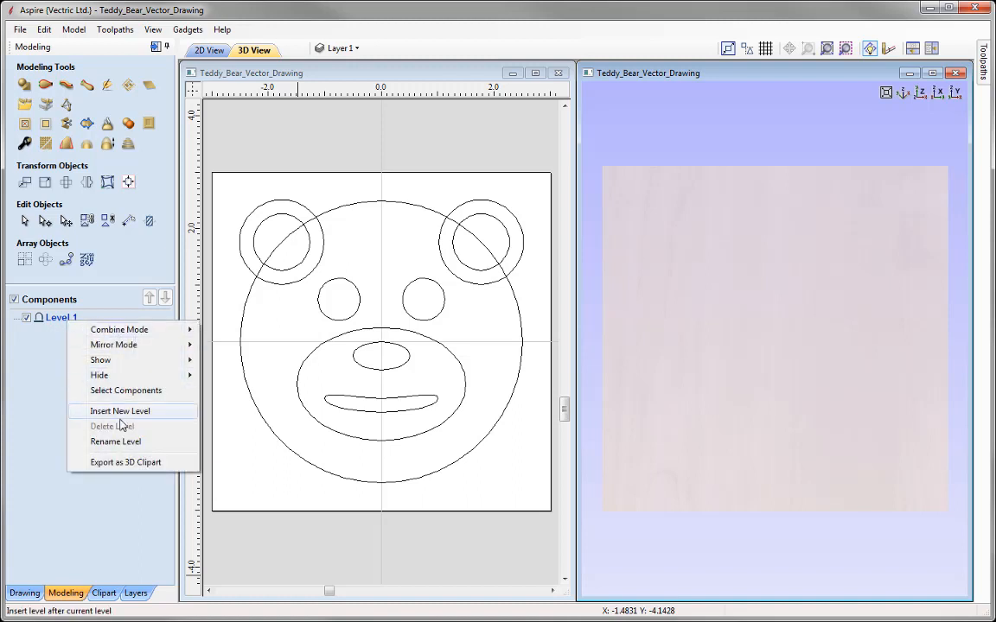
pyautogui.click(145, 445)
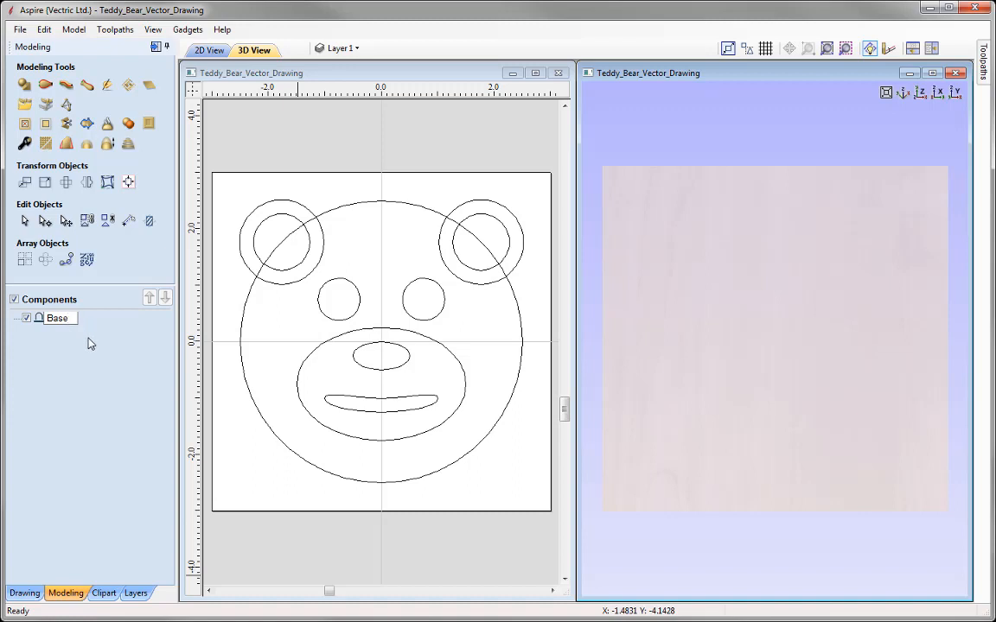
pyautogui.press('Return')
pyautogui.moveTo(39, 328)
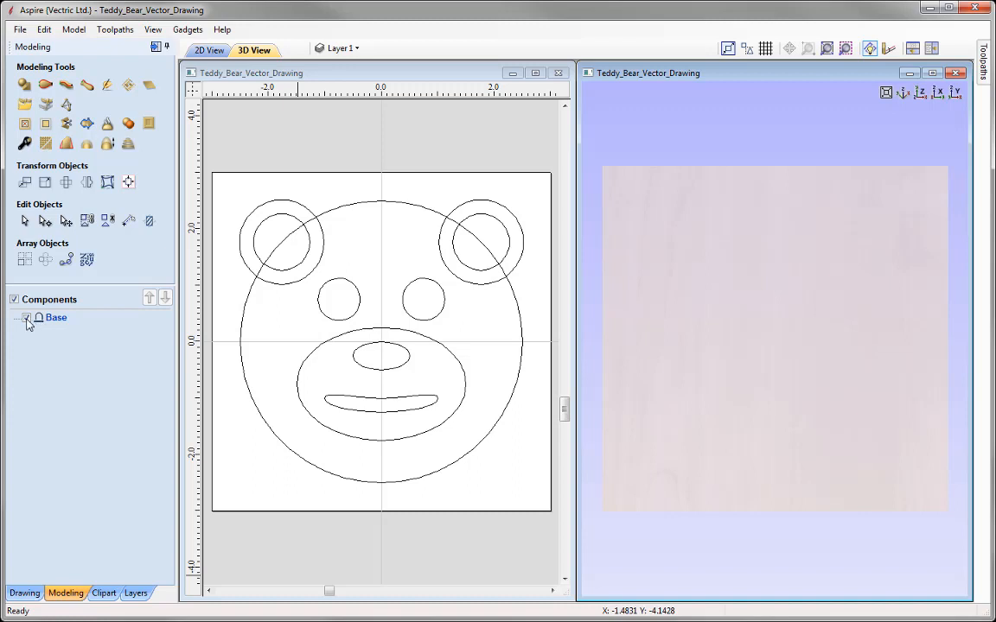
# Set up a rounded shape from the large head circle with a 30-degree angle and no height limit
pyautogui.click(24, 85)
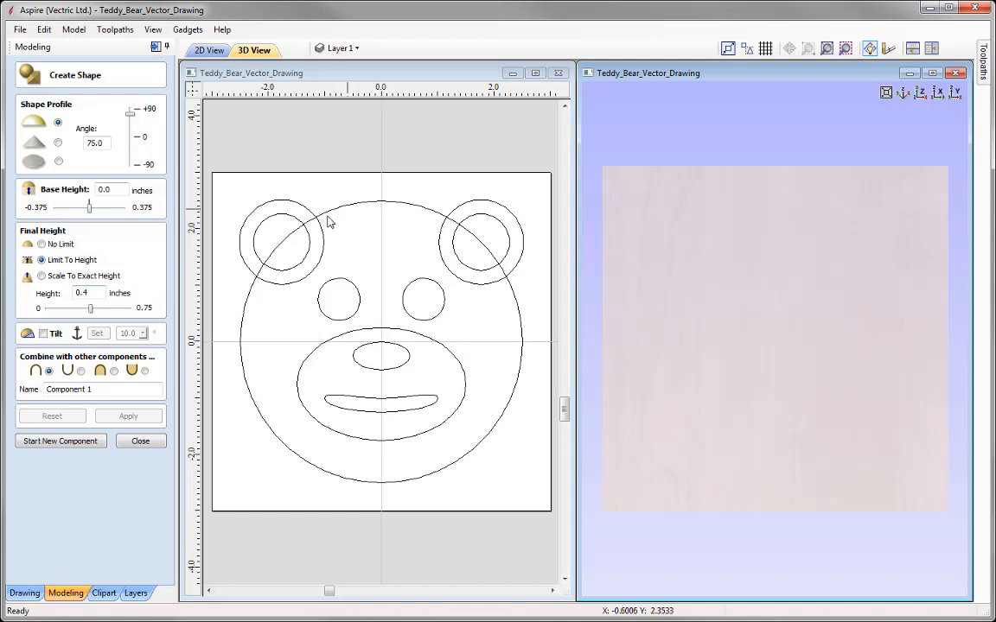
pyautogui.click(434, 475)
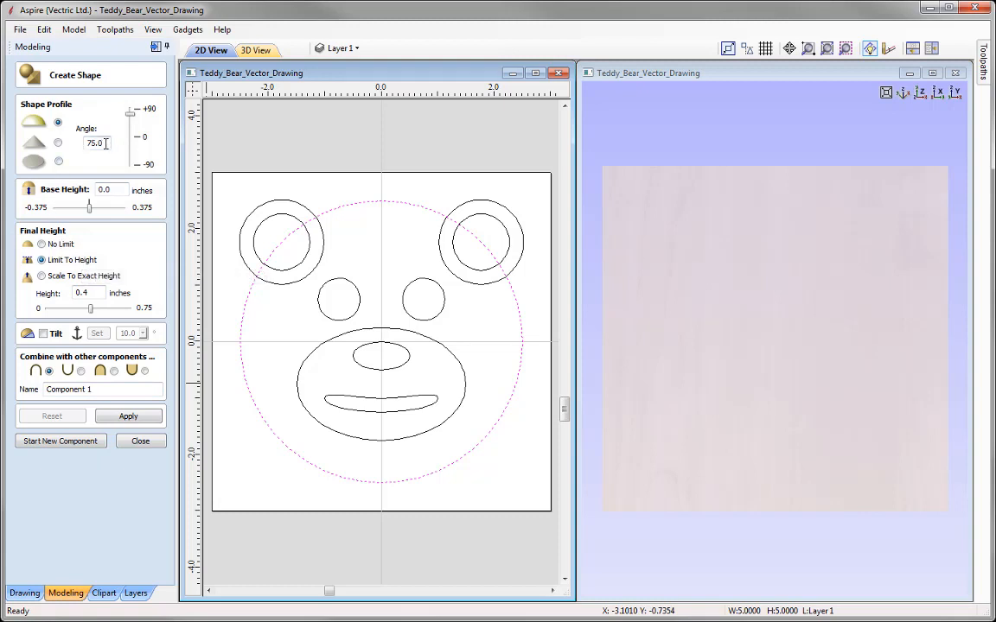
pyautogui.moveTo(105, 143); pyautogui.dragTo(69, 142)
pyautogui.write('30')
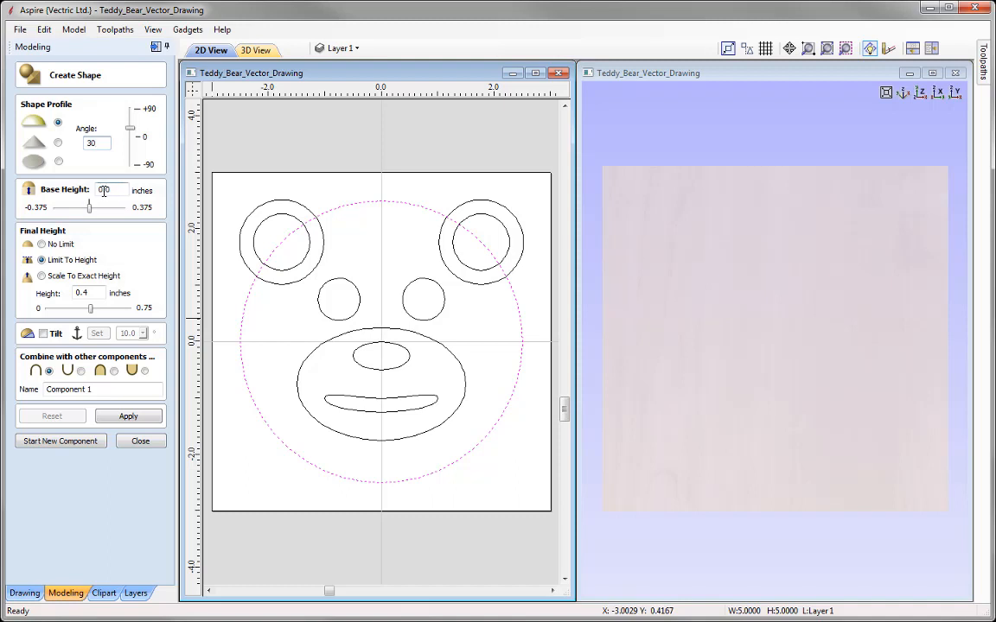
pyautogui.click(41, 246)
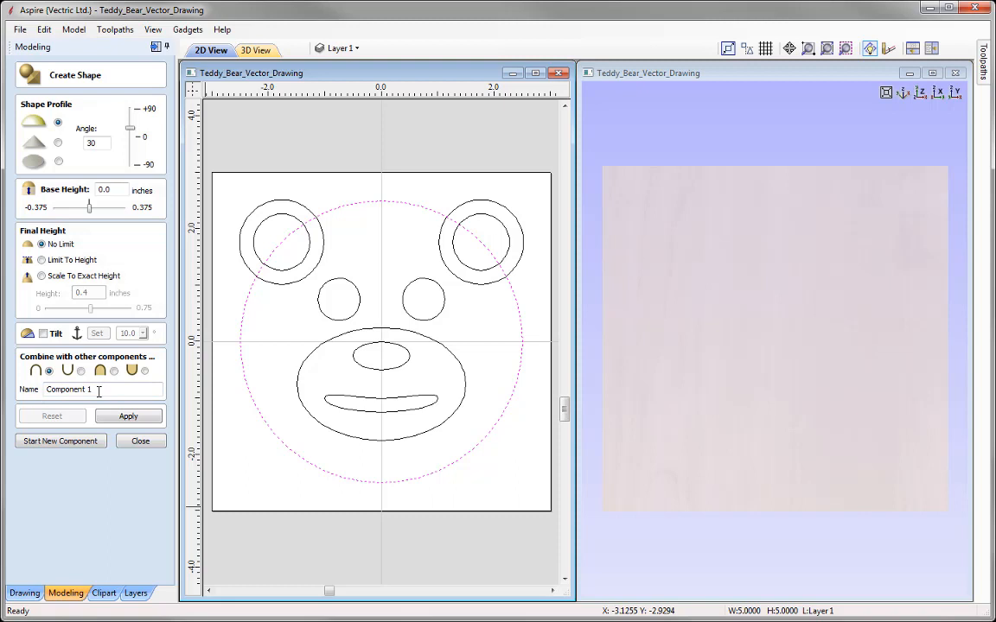
# Name the head component Face, apply the shape, and close the Create Shape tool
pyautogui.moveTo(98, 390); pyautogui.dragTo(26, 393)
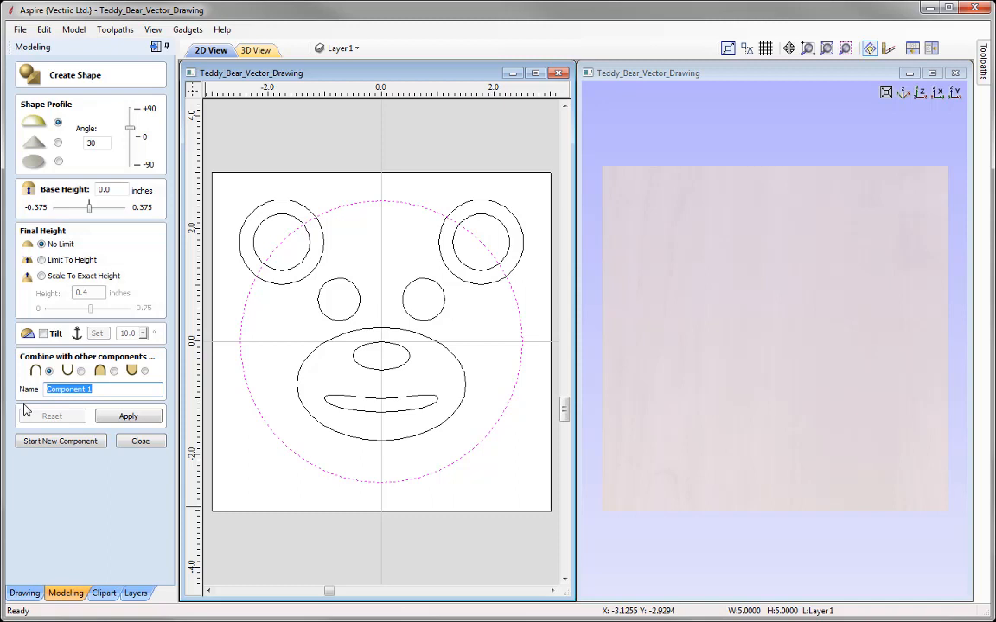
pyautogui.write('Face')
pyautogui.click(145, 419)
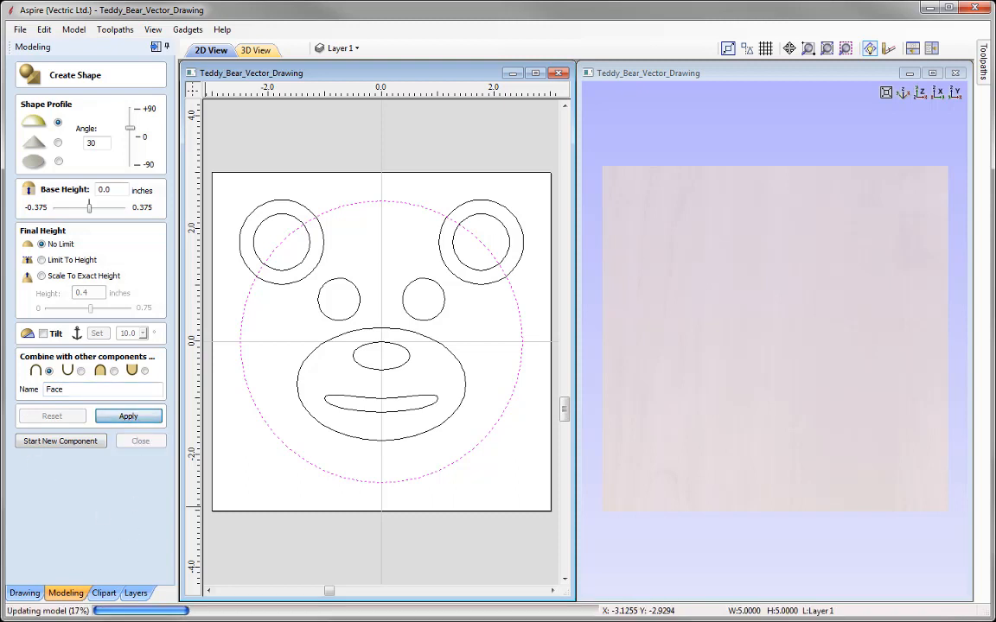
pyautogui.click(743, 260)
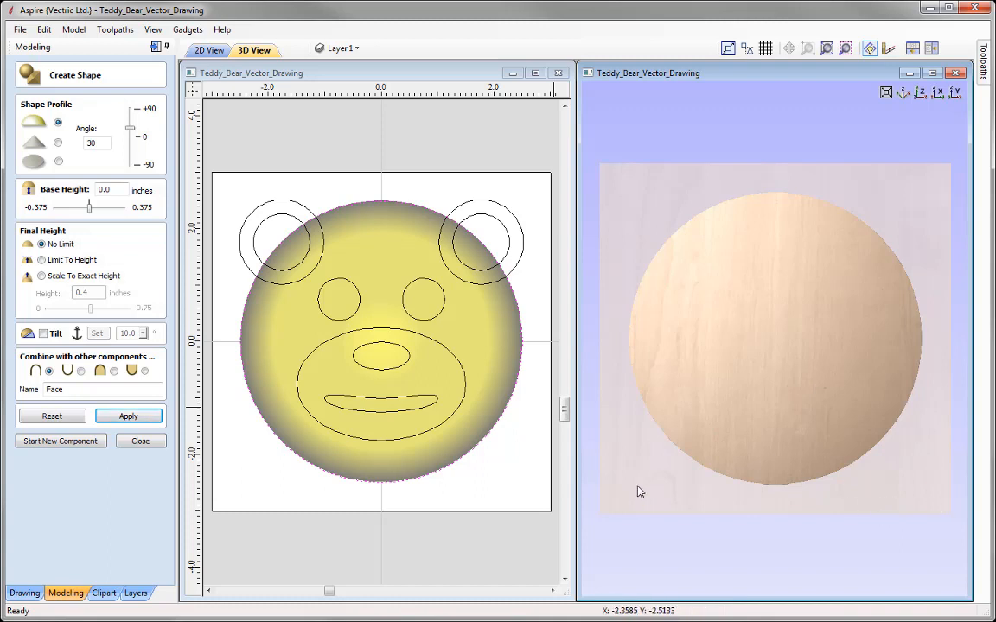
pyautogui.moveTo(637, 492); pyautogui.dragTo(640, 444)
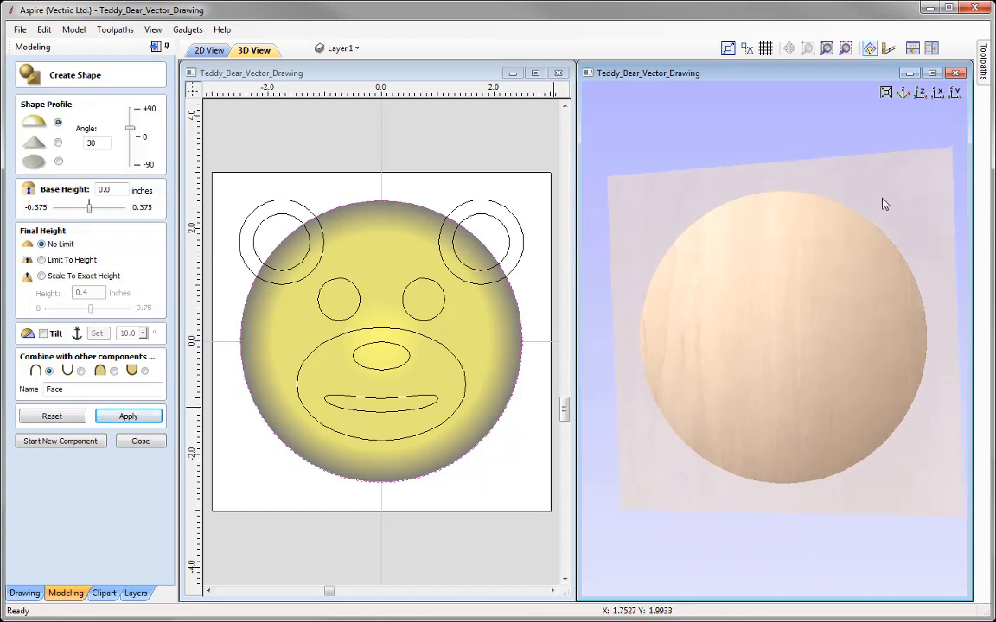
pyautogui.click(921, 94)
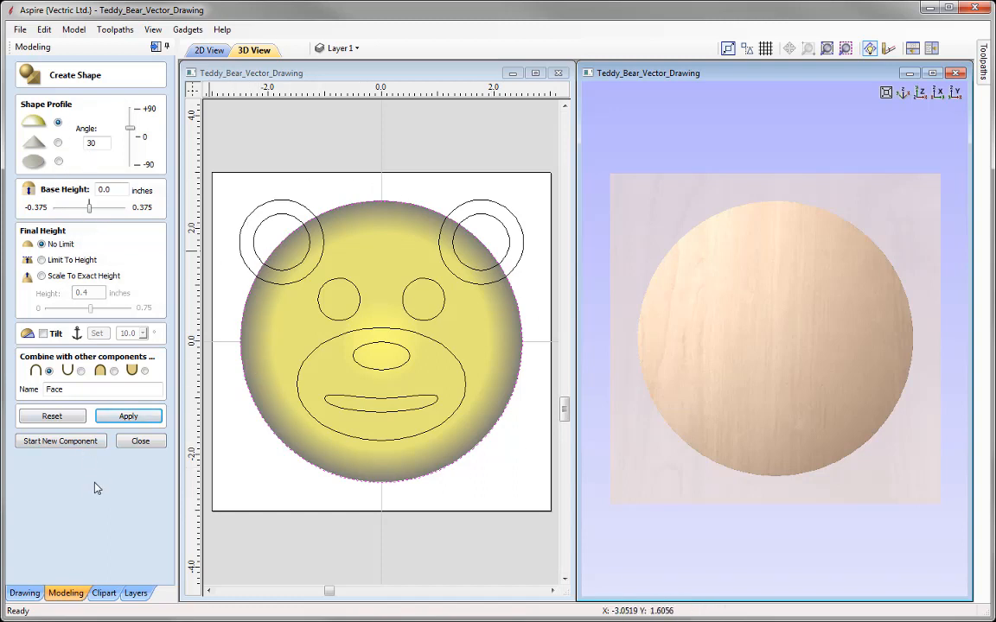
pyautogui.click(140, 441)
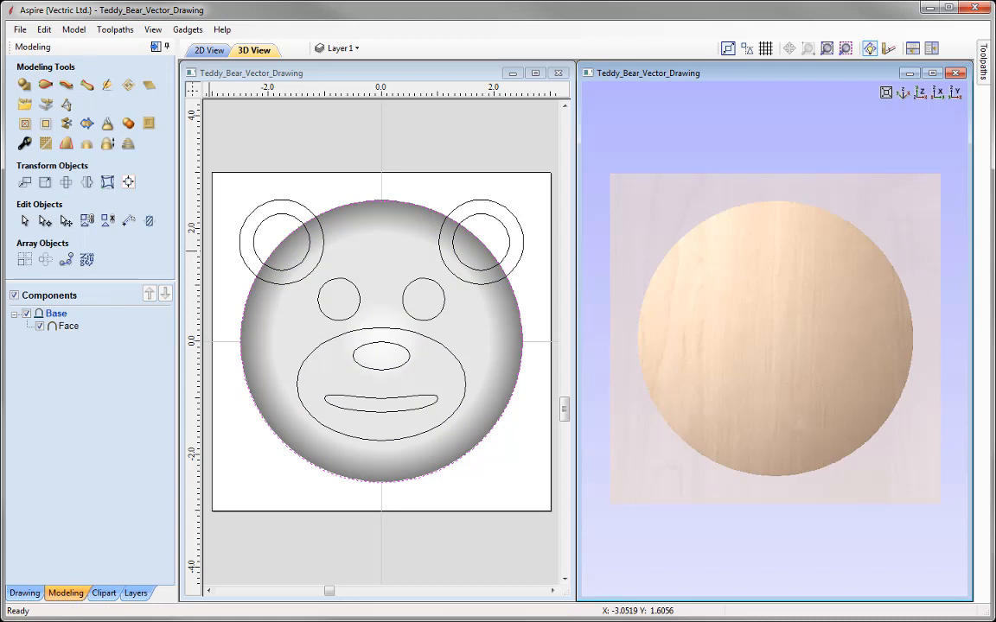
# Insert a new component level above Base and name it Details
pyautogui.moveTo(73, 336)
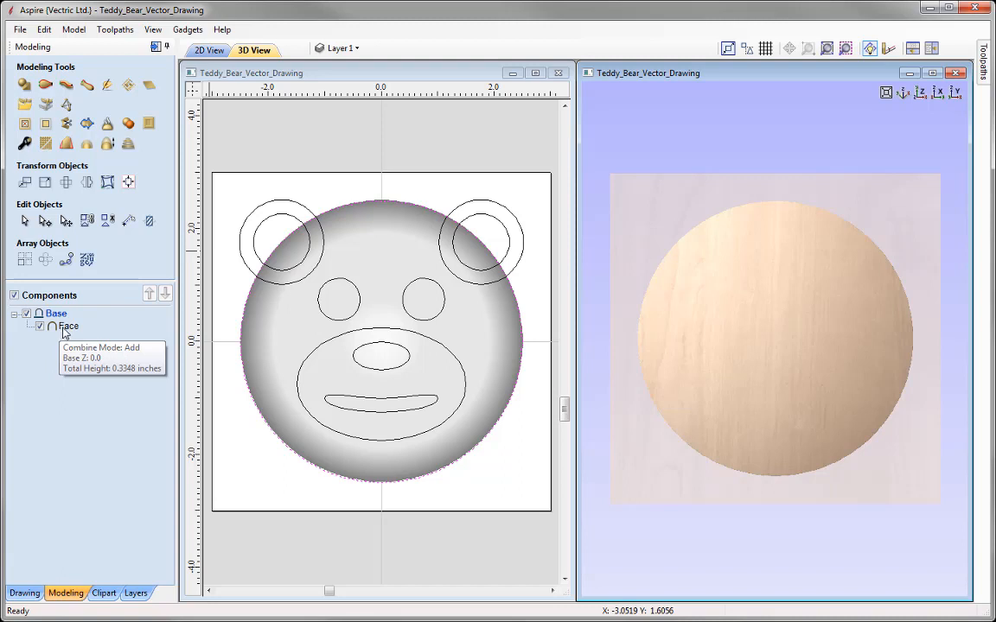
pyautogui.click(66, 327)
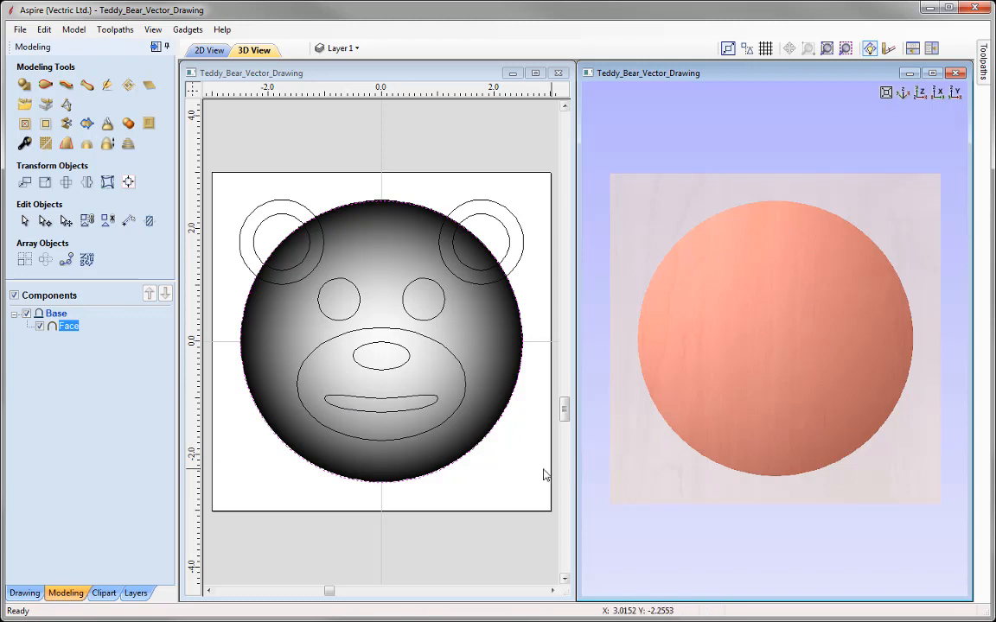
pyautogui.click(245, 469)
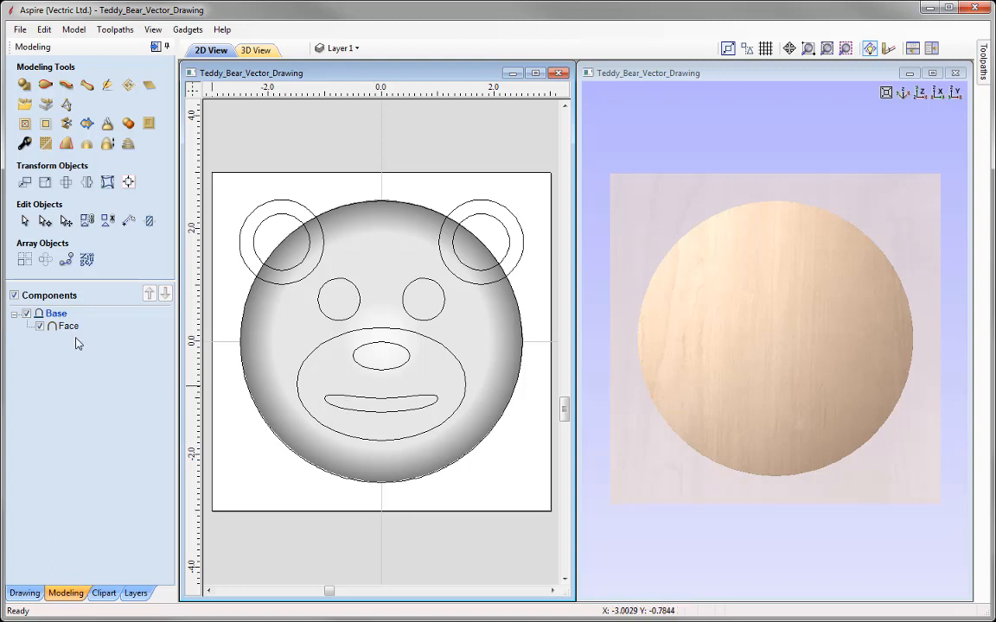
pyautogui.moveTo(55, 318)
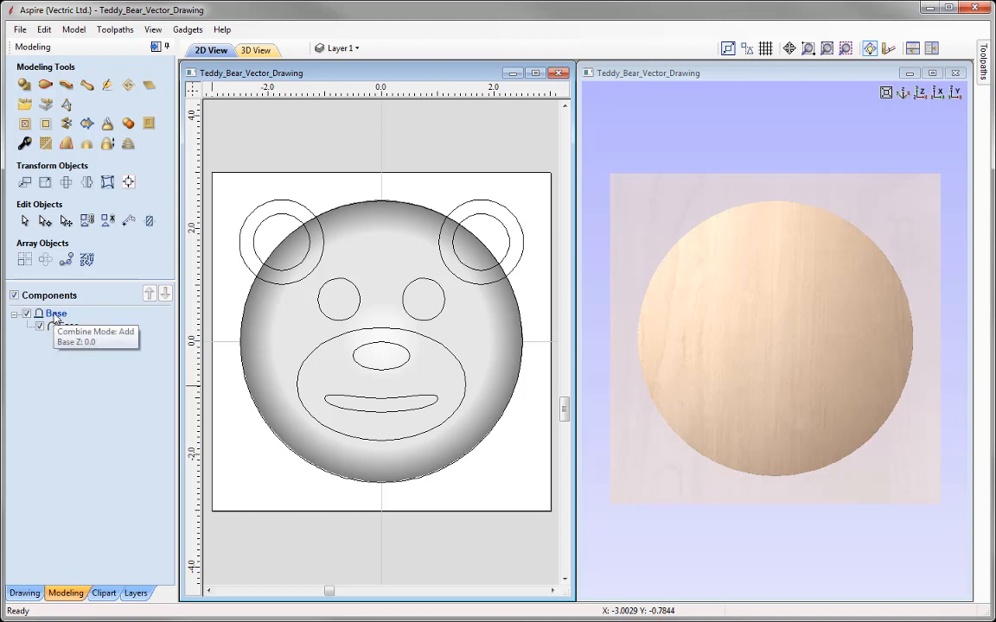
pyautogui.rightClick(56, 320)
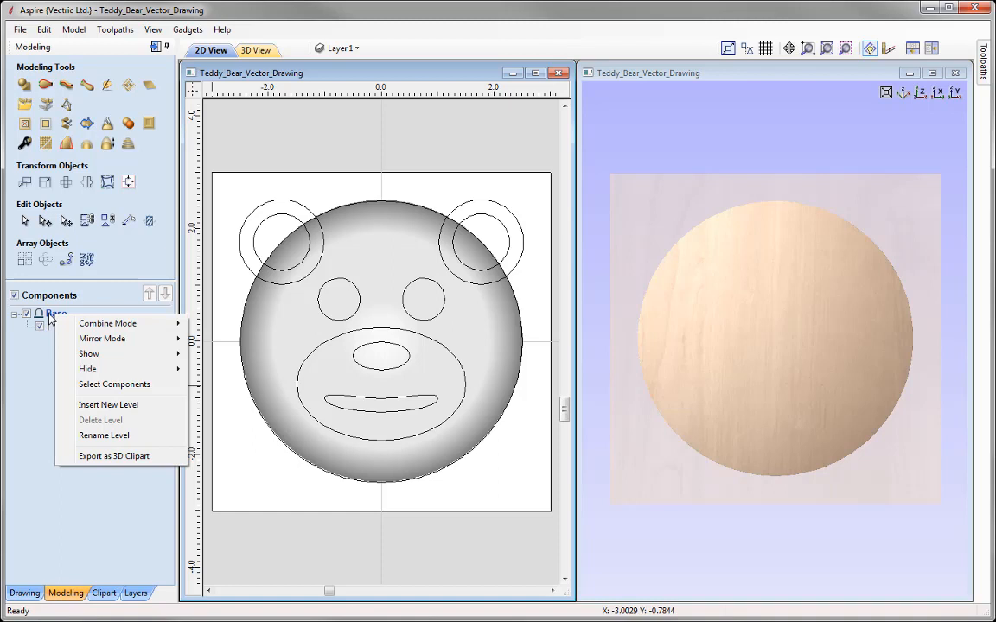
pyautogui.click(149, 408)
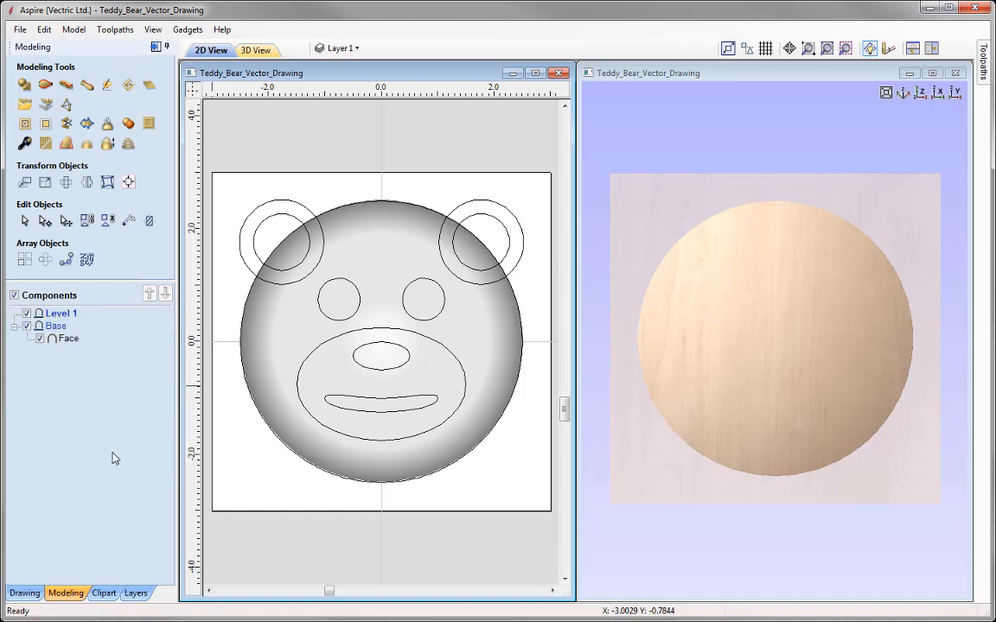
pyautogui.rightClick(54, 317)
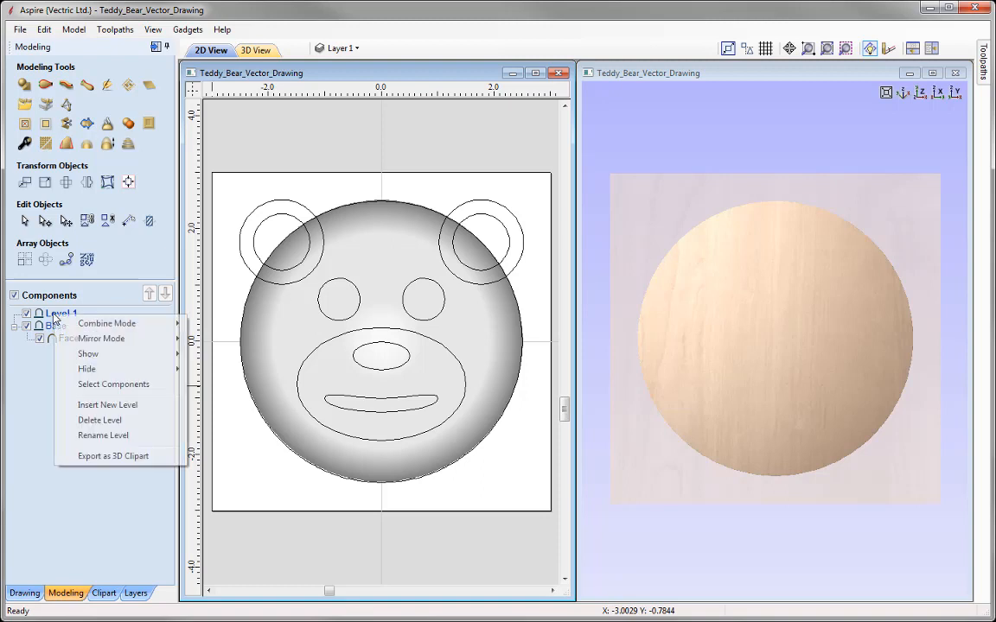
pyautogui.click(104, 435)
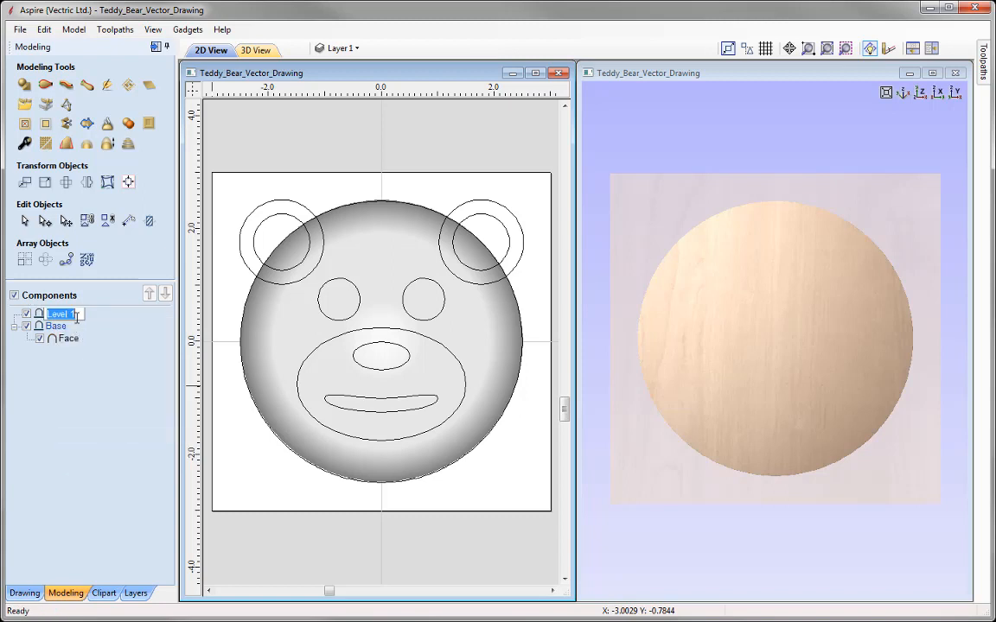
pyautogui.write('Details')
pyautogui.press('Return')
pyautogui.moveTo(39, 316)
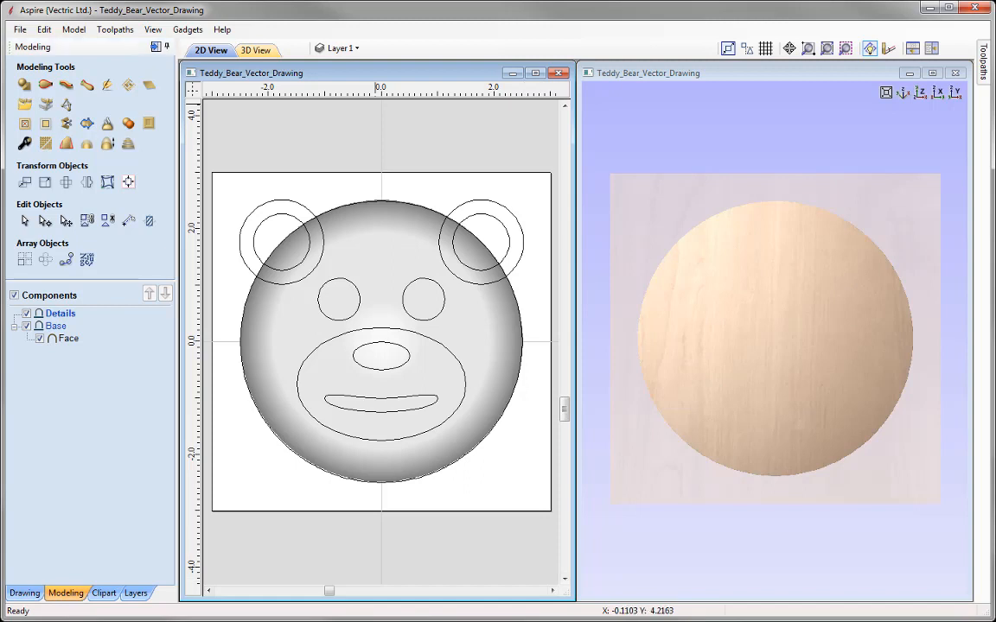
# Select the large snout ellipse and start creating a shape from it
pyautogui.click(413, 346)
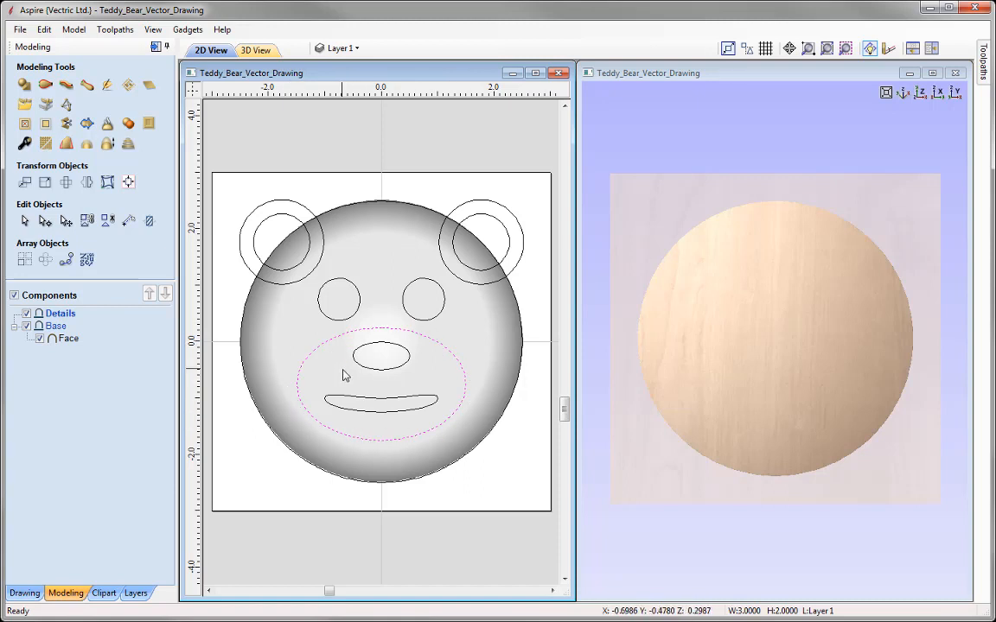
pyautogui.click(24, 84)
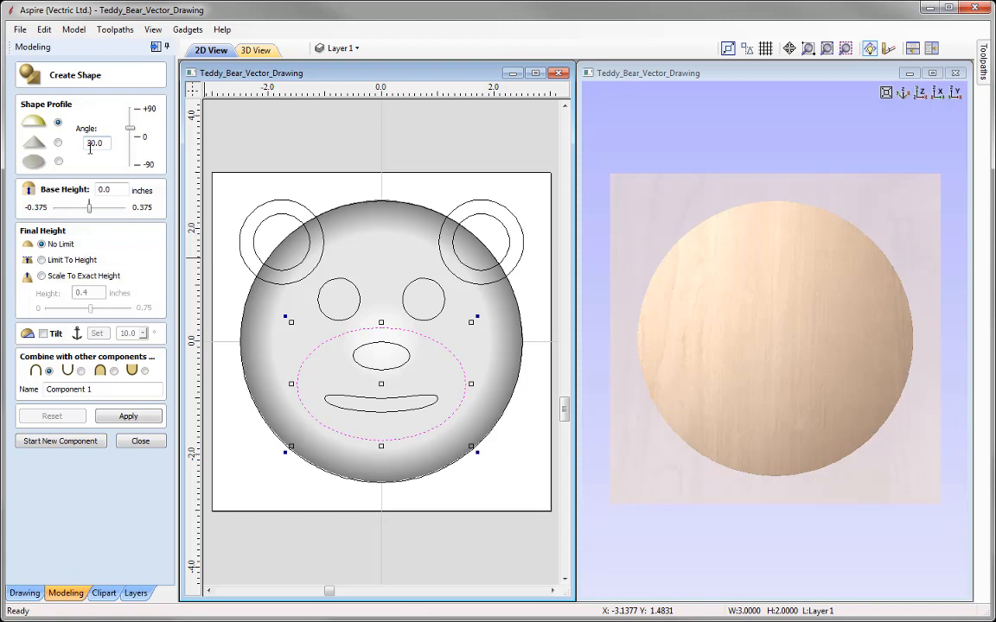
# Try profile angles of 64.8, 32.4 and 72 degrees on the snout shape
pyautogui.moveTo(129, 129); pyautogui.dragTo(130, 120)
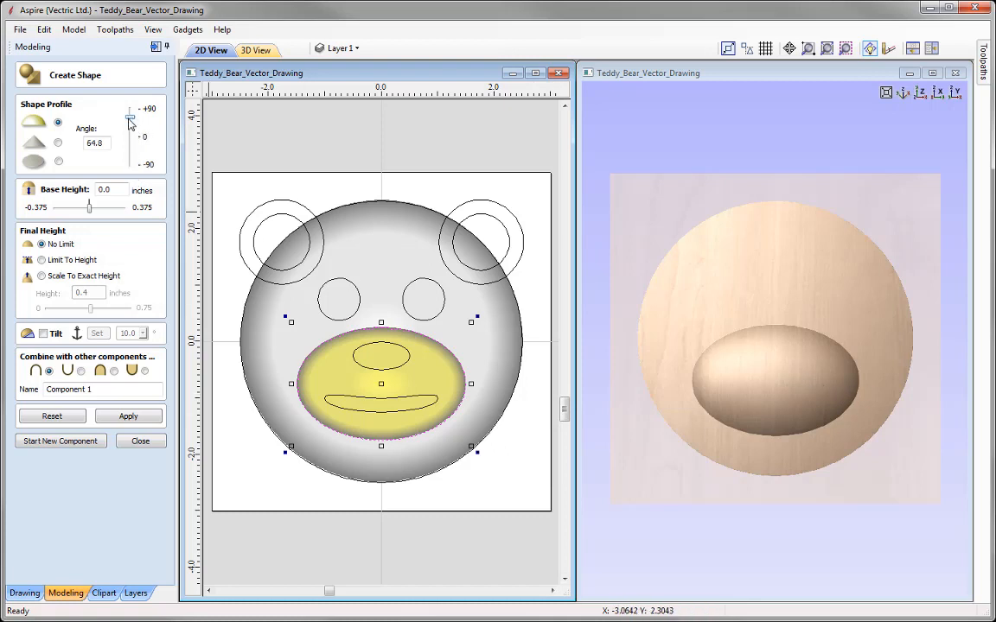
pyautogui.moveTo(129, 120); pyautogui.dragTo(129, 127)
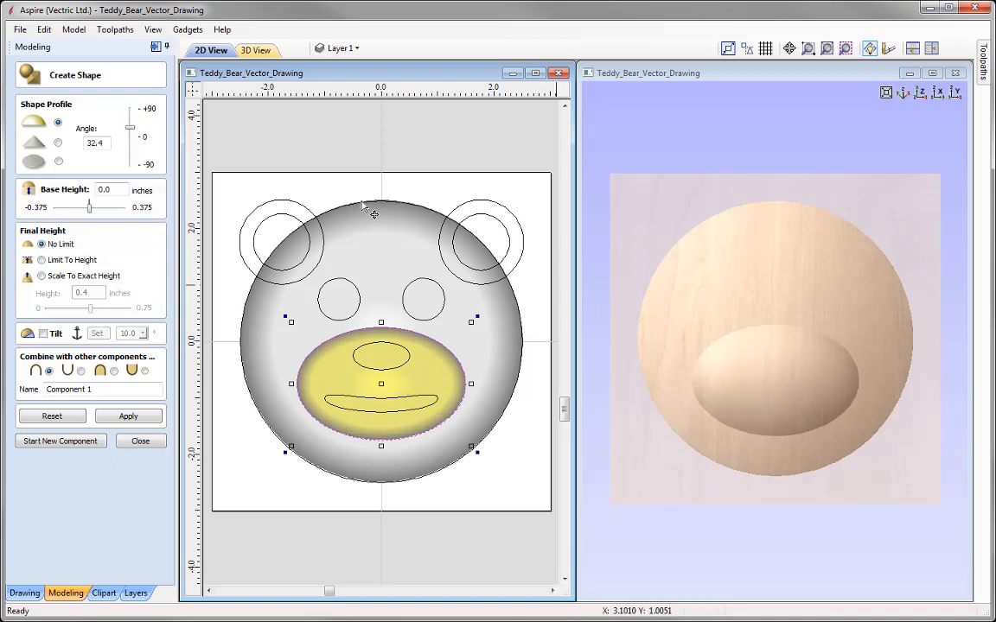
pyautogui.moveTo(128, 127); pyautogui.dragTo(129, 113)
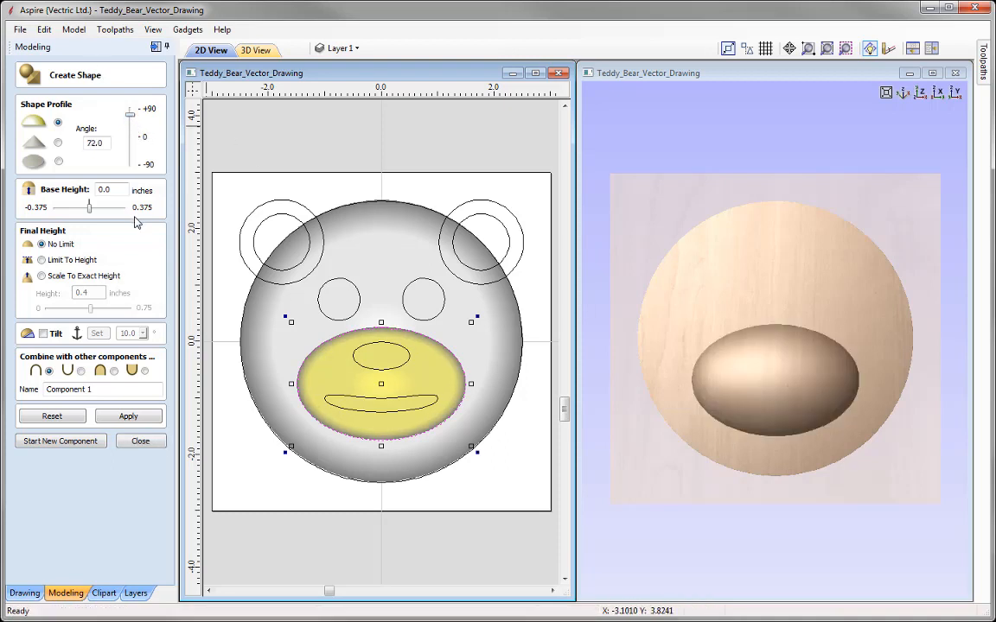
# Set the snout shape's angle to 35 degrees and name the component Snout
pyautogui.doubleClick(104, 143)
pyautogui.write('35')
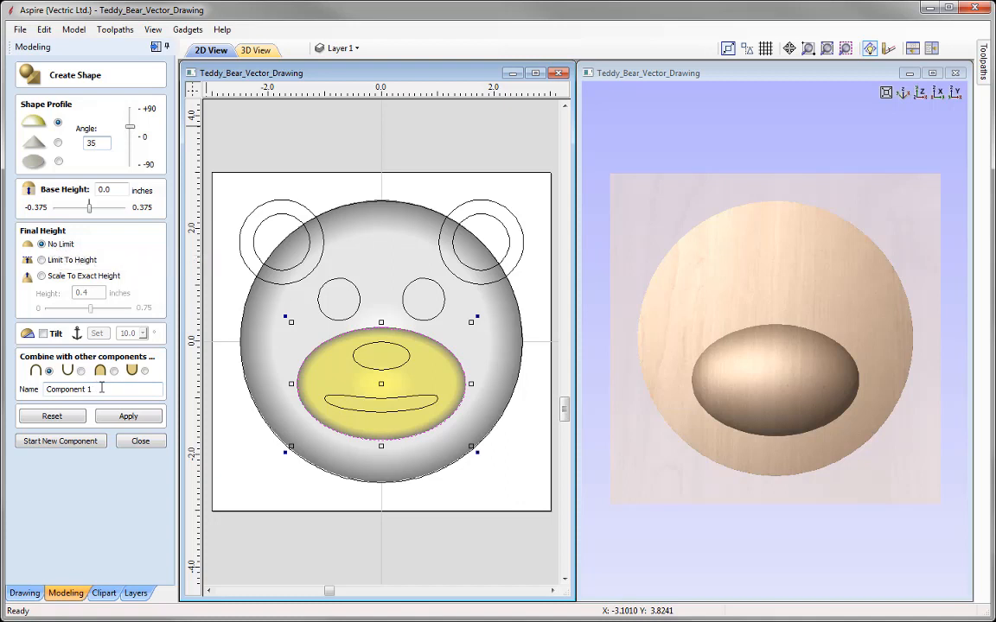
pyautogui.moveTo(100, 389); pyautogui.dragTo(30, 392)
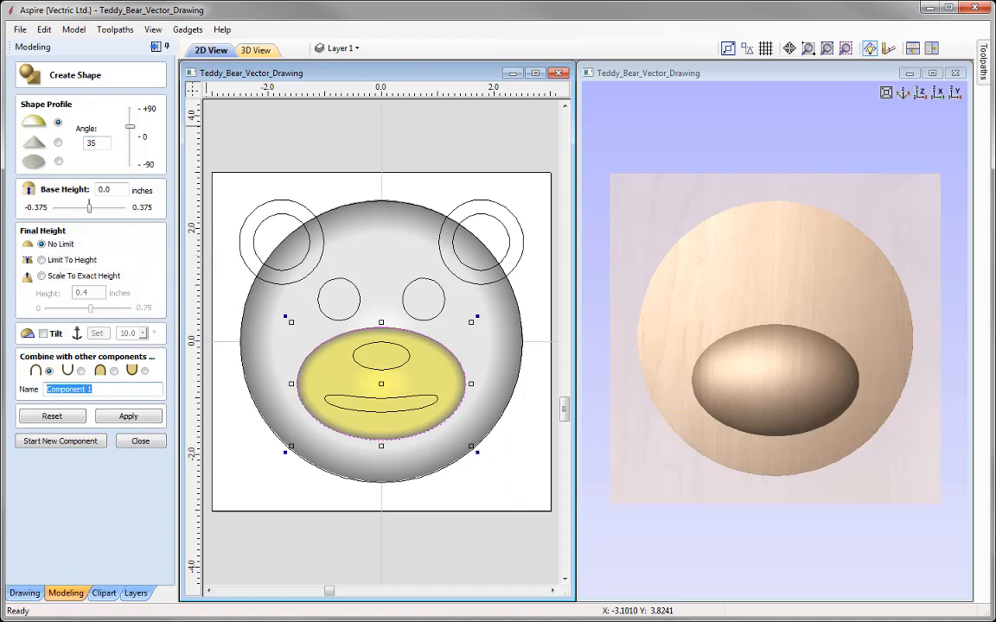
pyautogui.write('Snout')
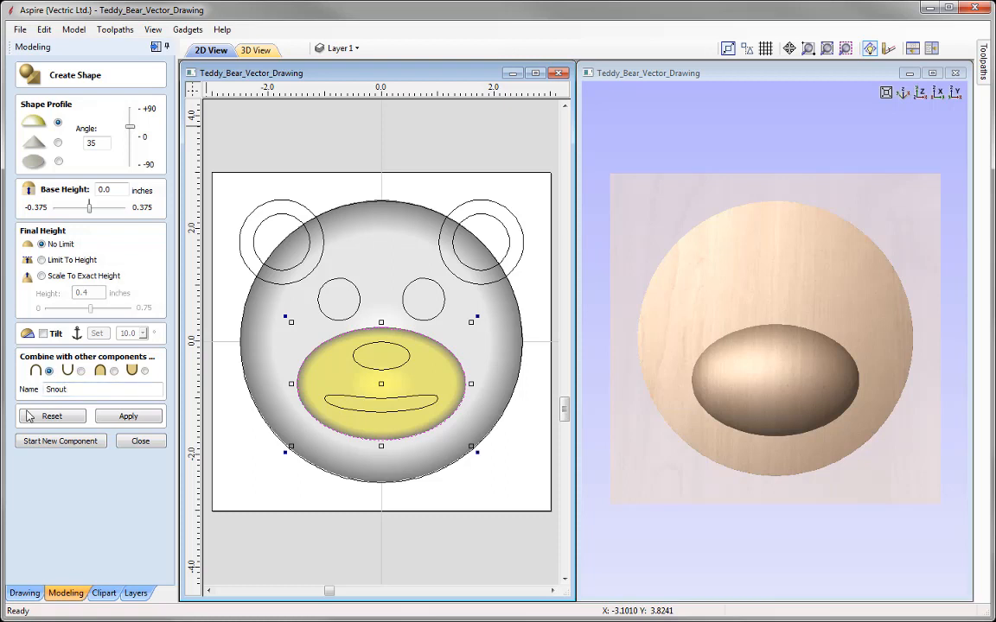
# Apply the Snout shape, and create a component named Nose from the small nose ellipse with a 60-degree angle
pyautogui.click(144, 420)
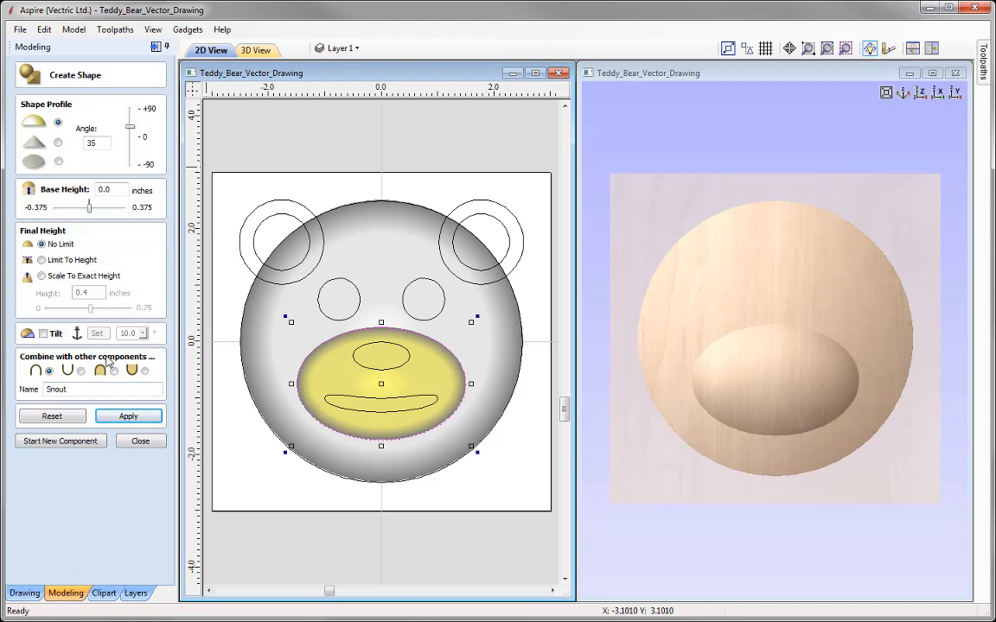
pyautogui.click(67, 445)
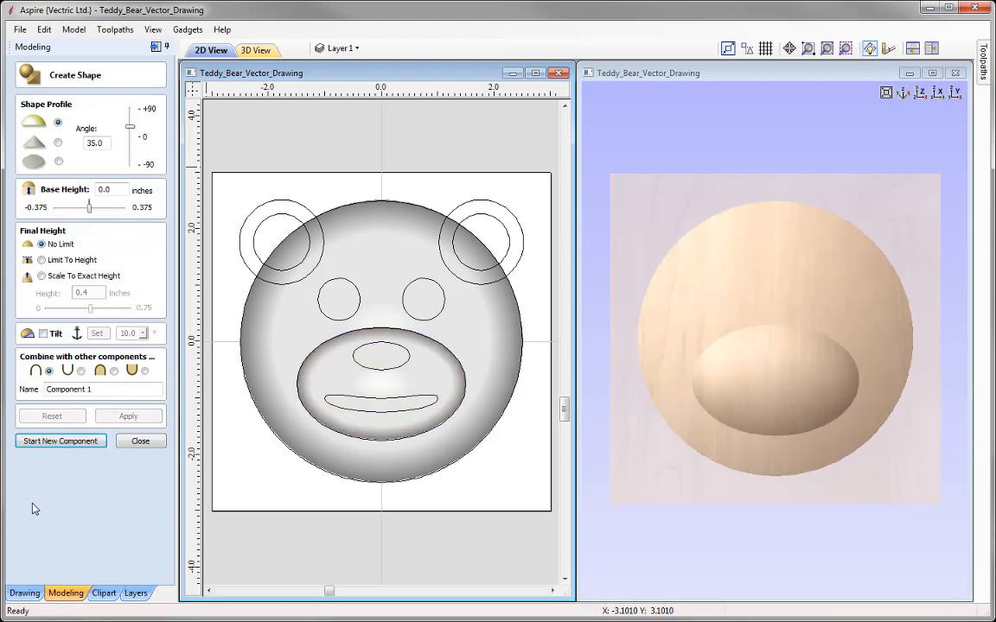
pyautogui.click(382, 372)
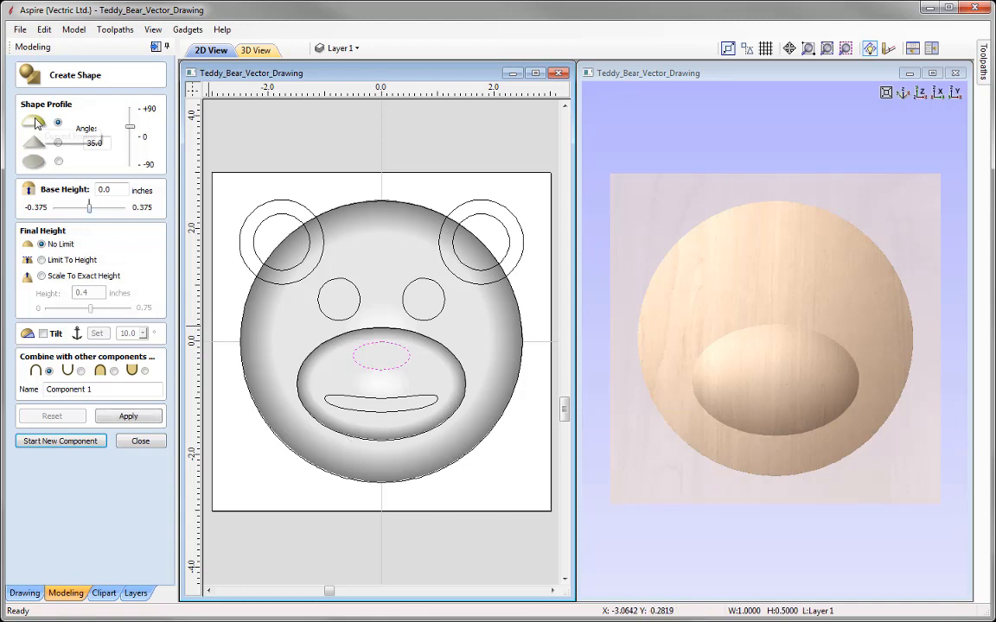
pyautogui.moveTo(104, 141); pyautogui.dragTo(64, 138)
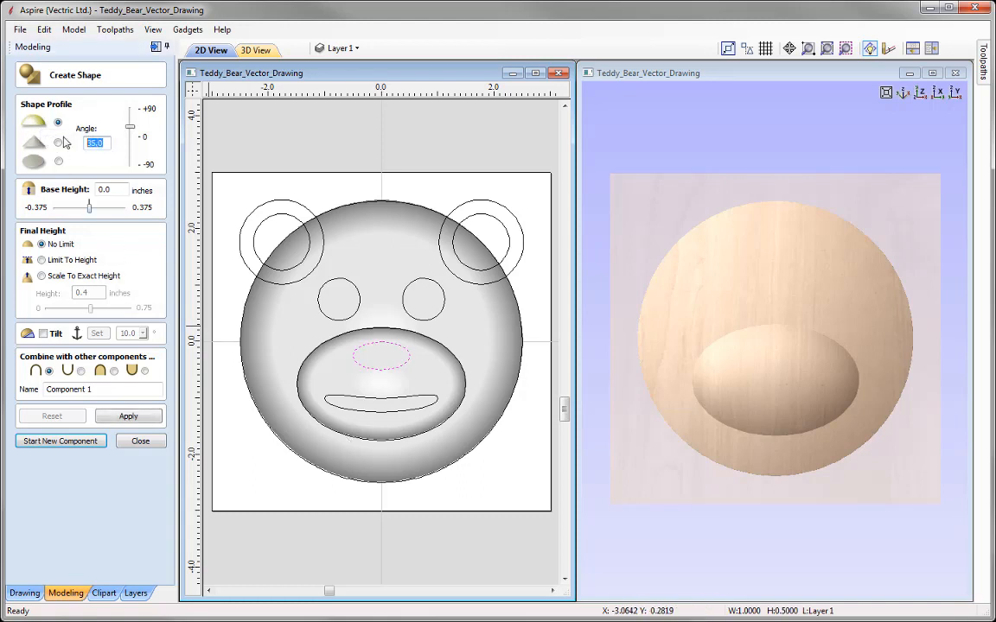
pyautogui.write('60')
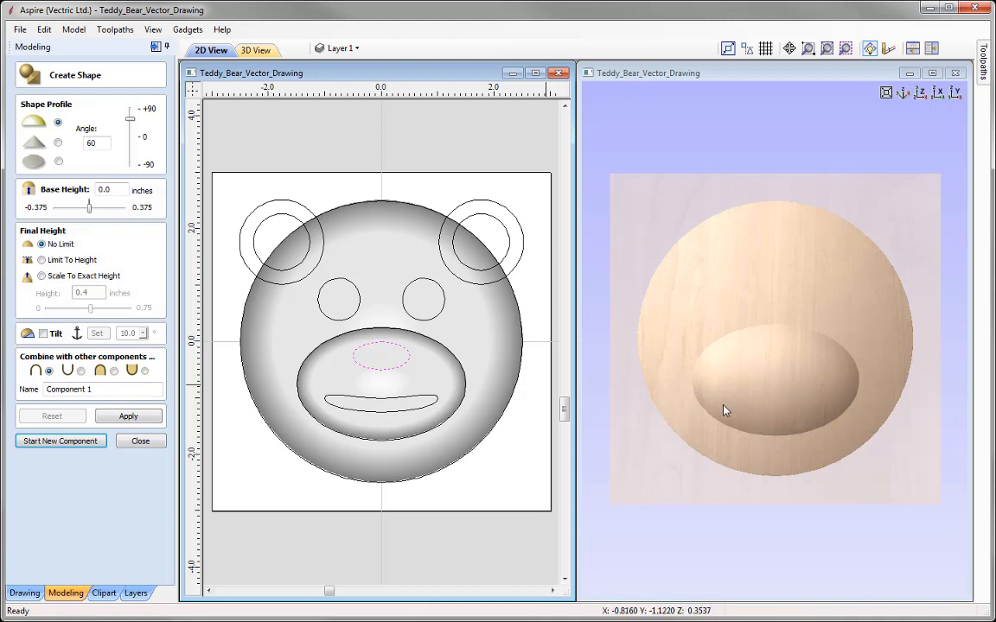
pyautogui.moveTo(112, 392); pyautogui.dragTo(45, 389)
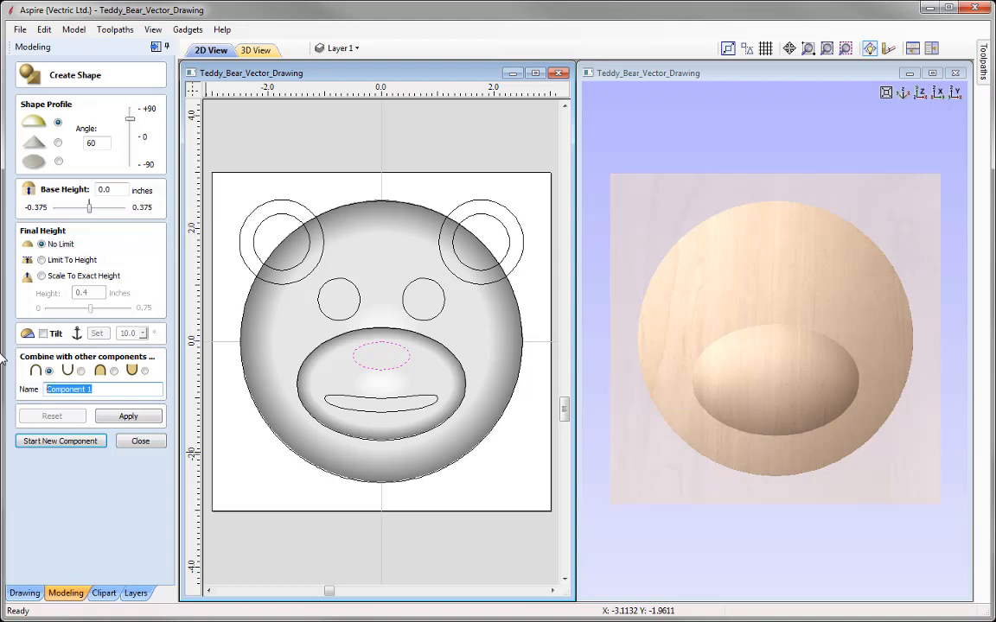
pyautogui.write('Nose')
pyautogui.click(128, 416)
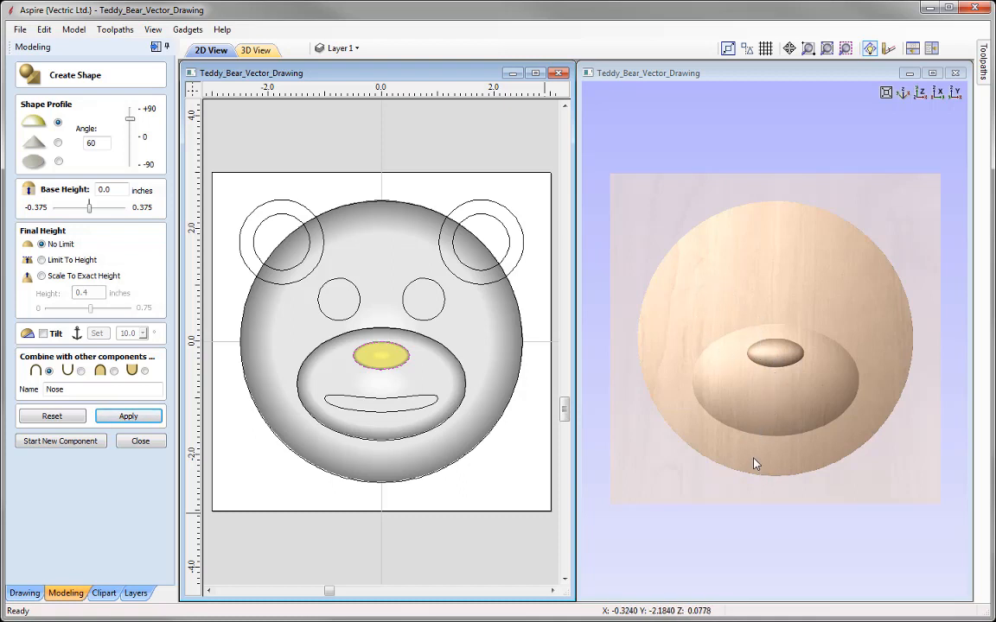
# Create a new component named Eyes from both eye circles with a 40-degree round profile
pyautogui.click(61, 441)
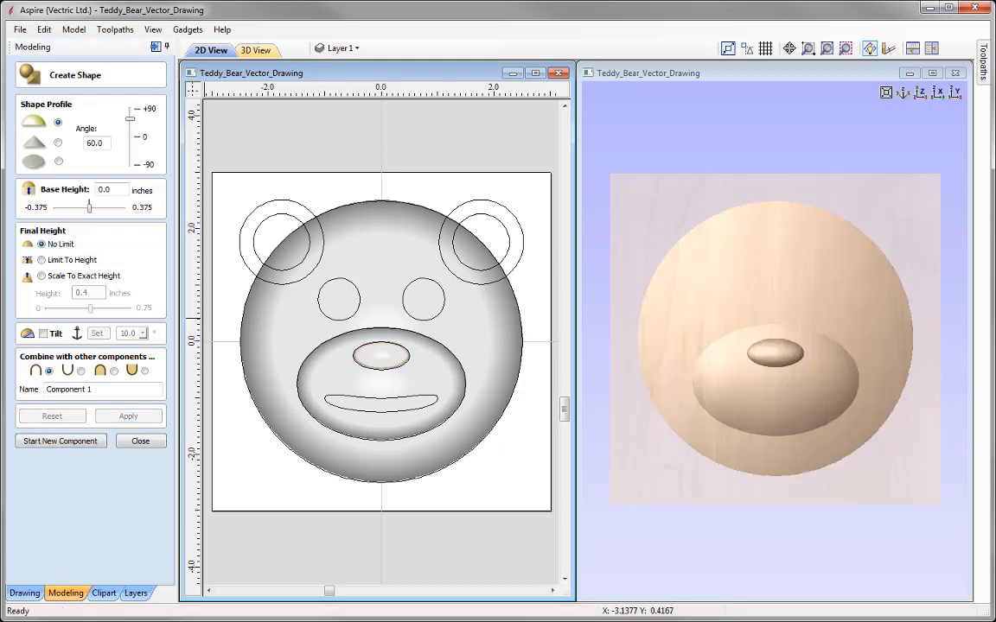
pyautogui.click(359, 309)
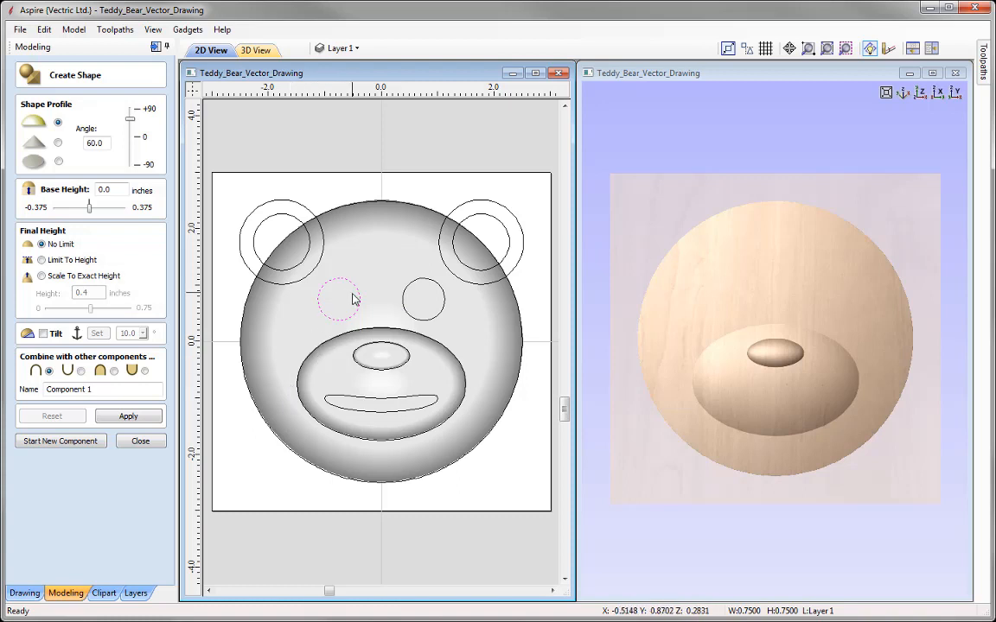
pyautogui.keyDown('shift'); pyautogui.click(412, 321); pyautogui.keyUp('shift')
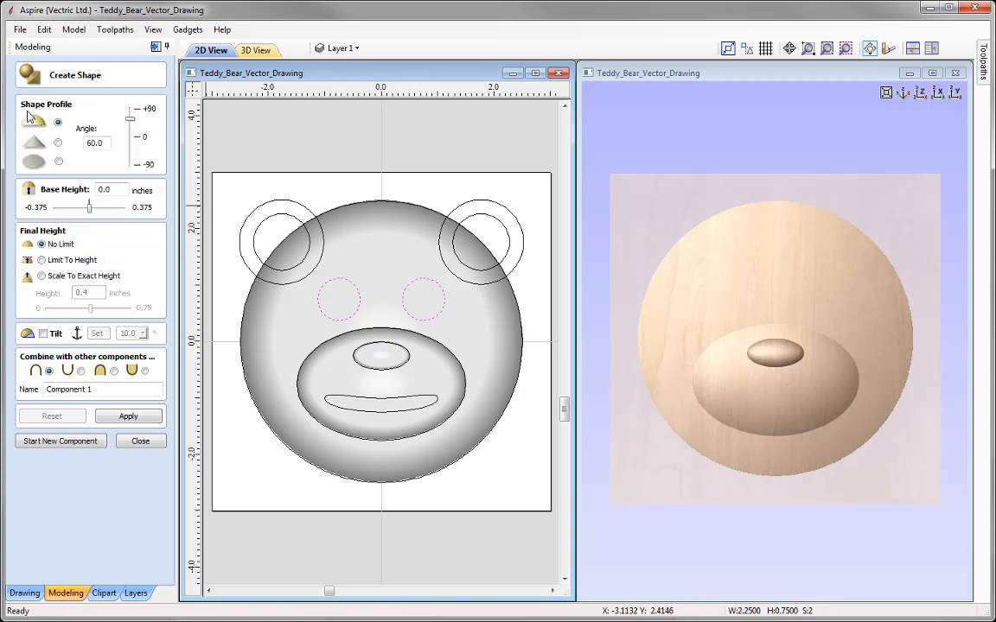
pyautogui.doubleClick(95, 143)
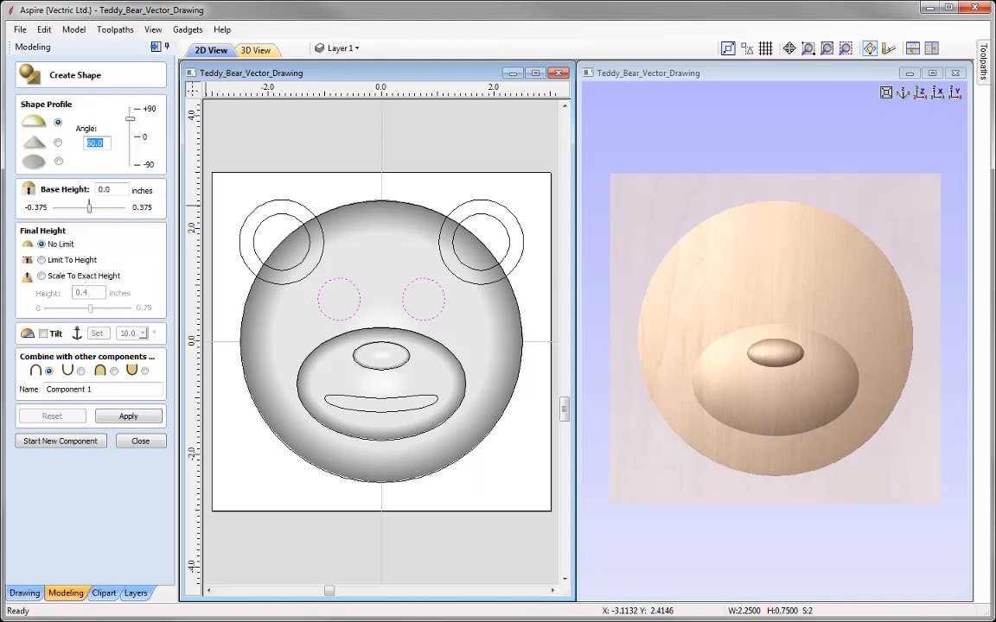
pyautogui.write('40')
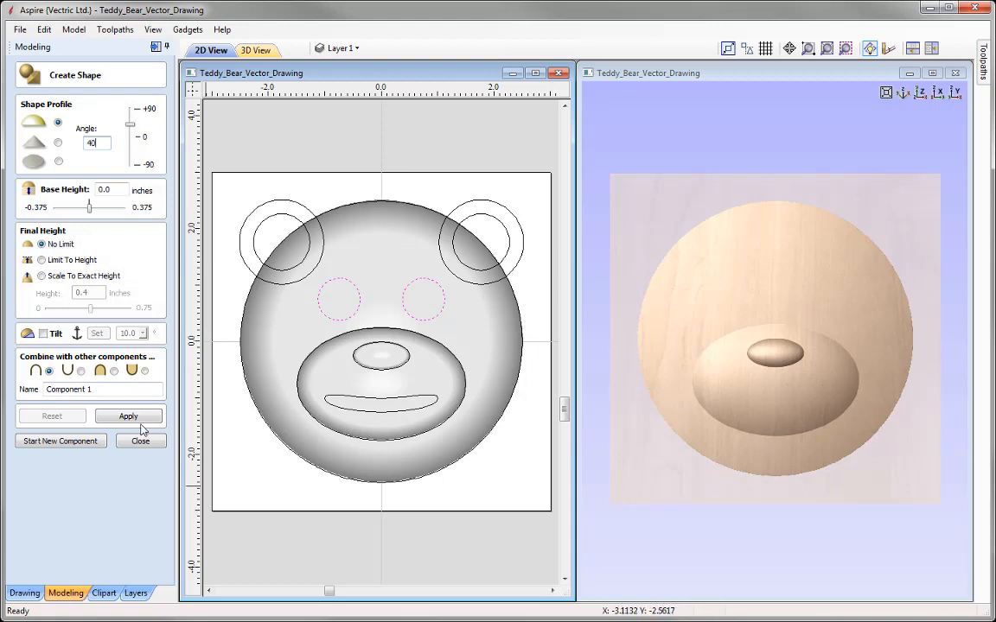
pyautogui.click(120, 385)
pyautogui.hotkey('ctrl', 'a')
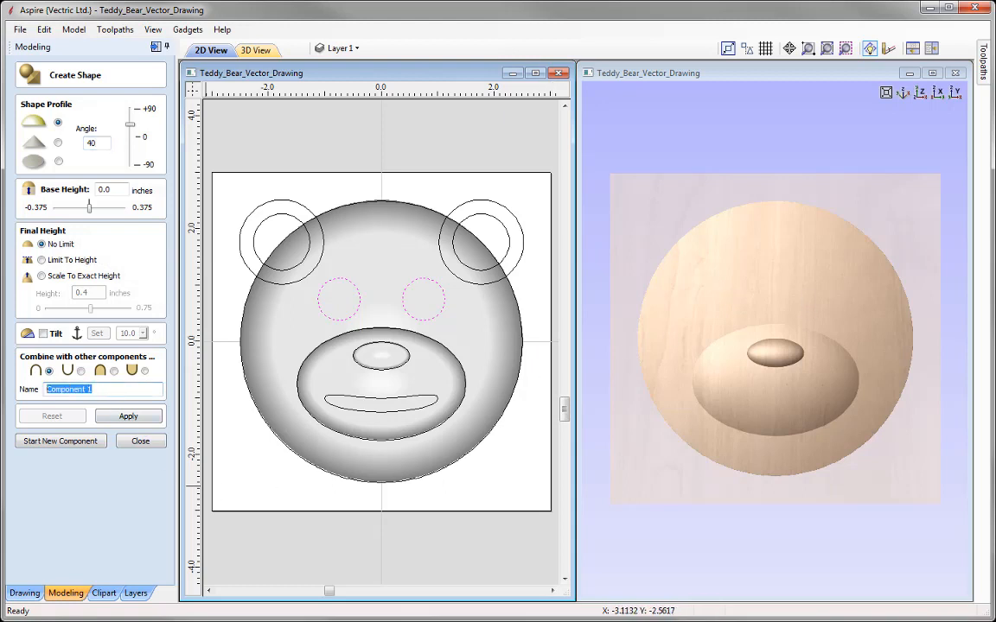
pyautogui.write('Eyes')
pyautogui.click(134, 418)
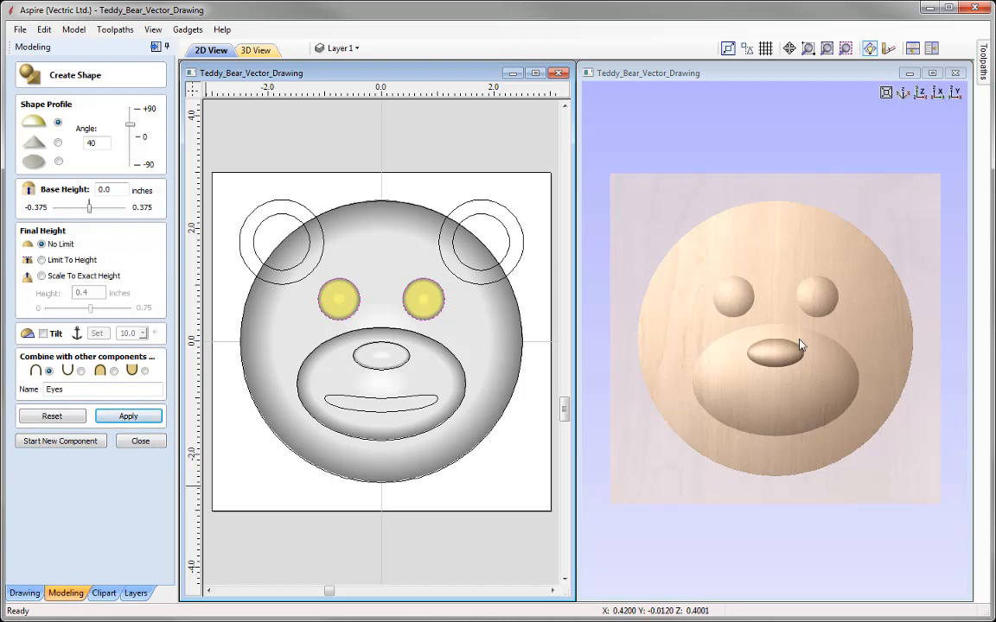
# Create a component named Mouth from the mouth outline with a 50-degree angle and set it to subtract from the other components
pyautogui.click(80, 442)
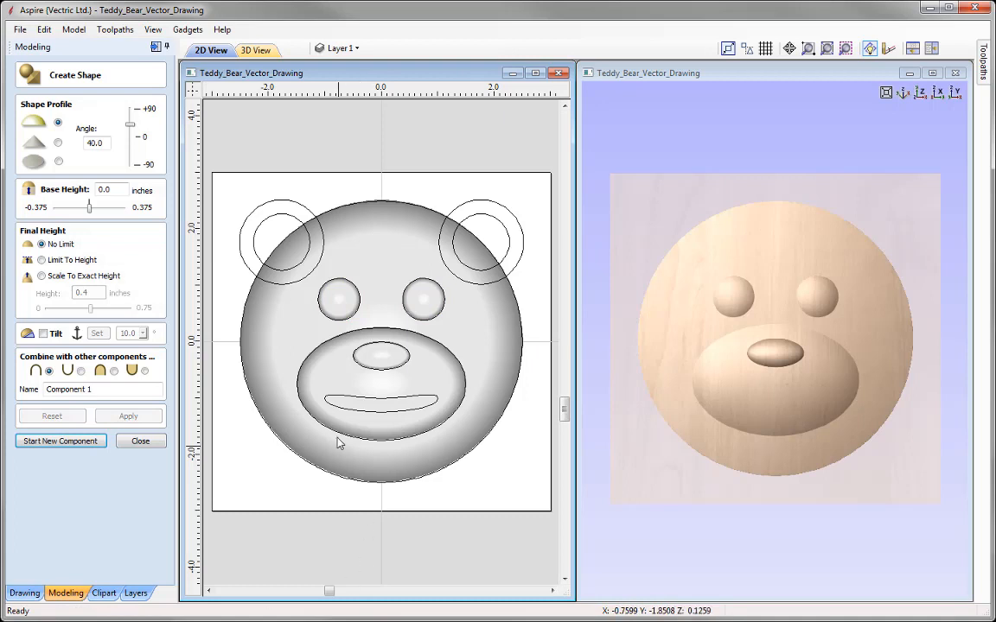
pyautogui.click(396, 412)
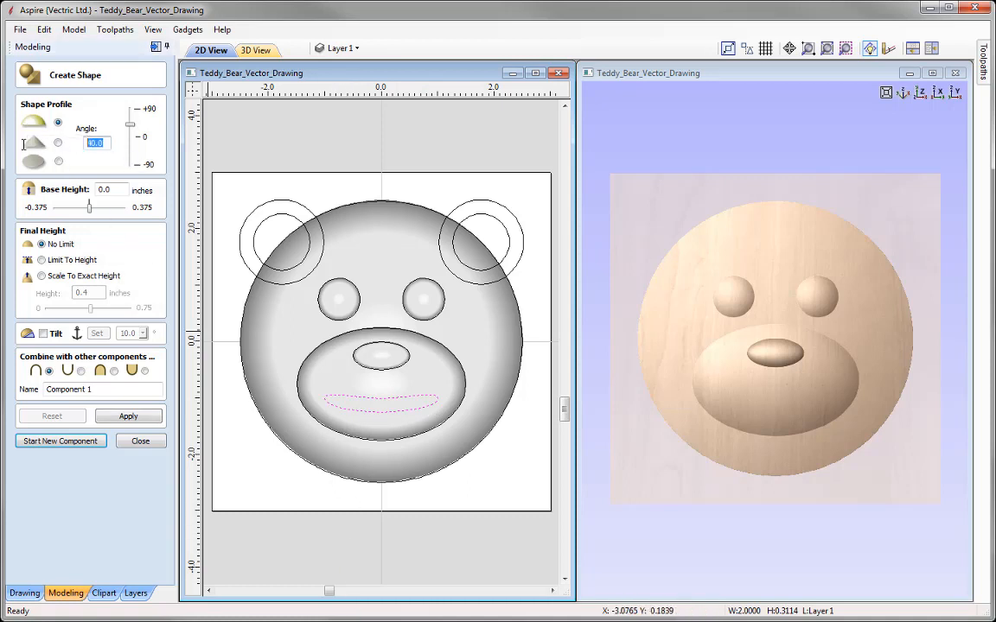
pyautogui.moveTo(110, 144); pyautogui.dragTo(24, 144)
pyautogui.write('50')
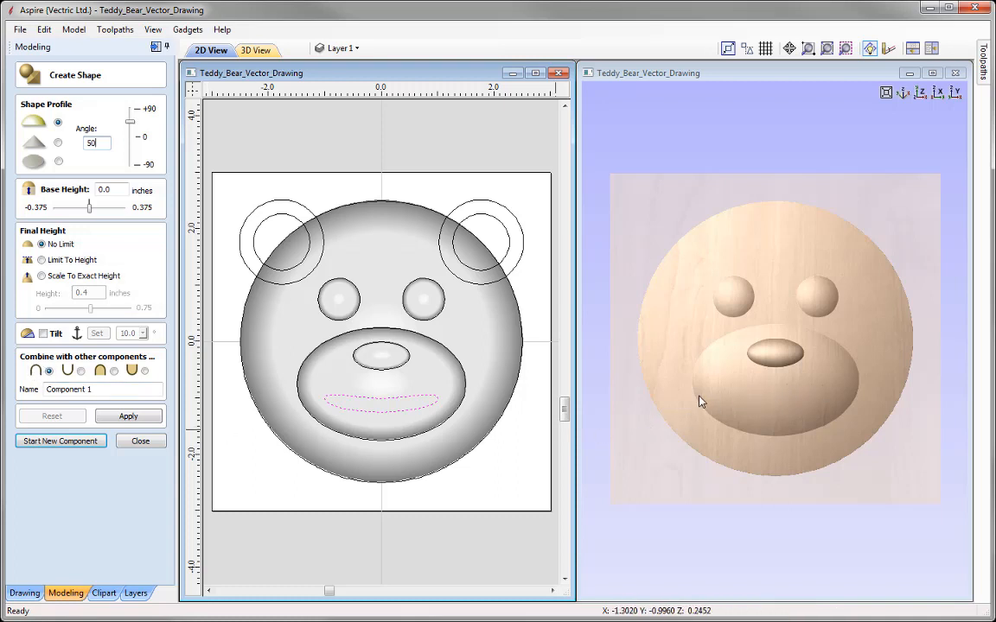
pyautogui.click(99, 389)
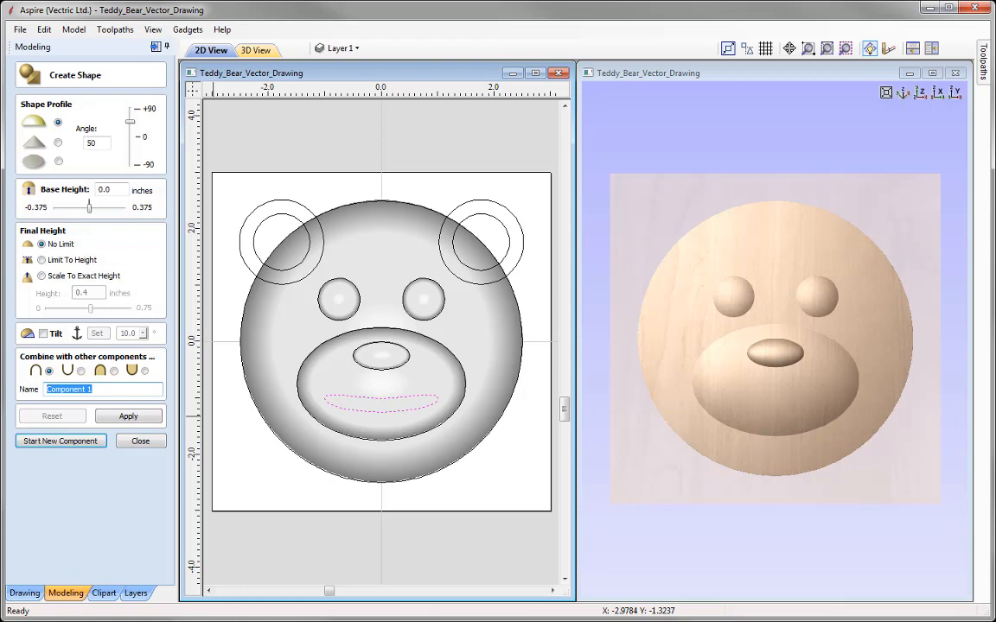
pyautogui.write('Mouth')
pyautogui.click(134, 415)
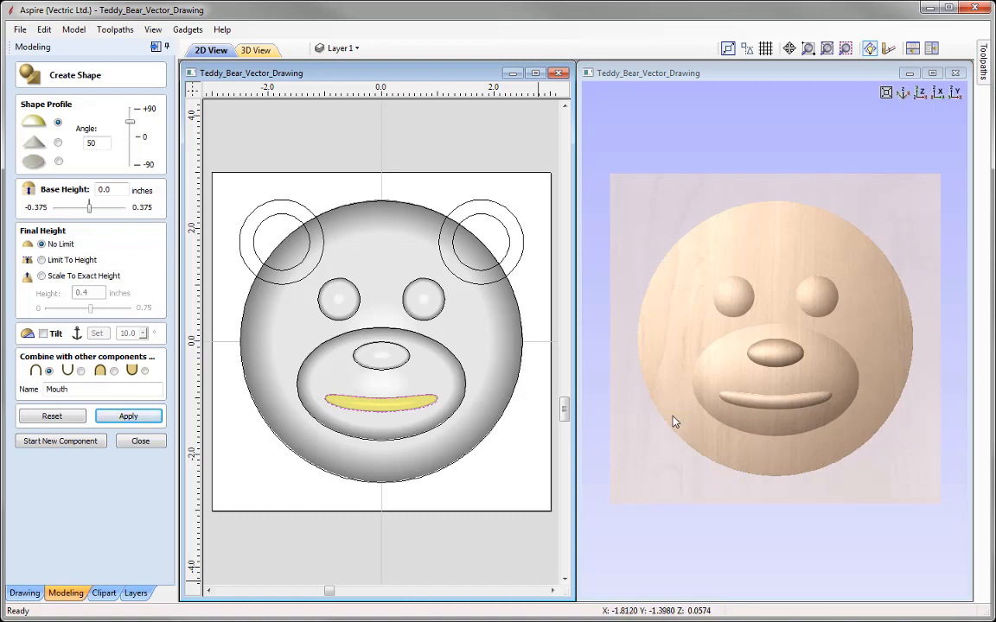
pyautogui.click(81, 371)
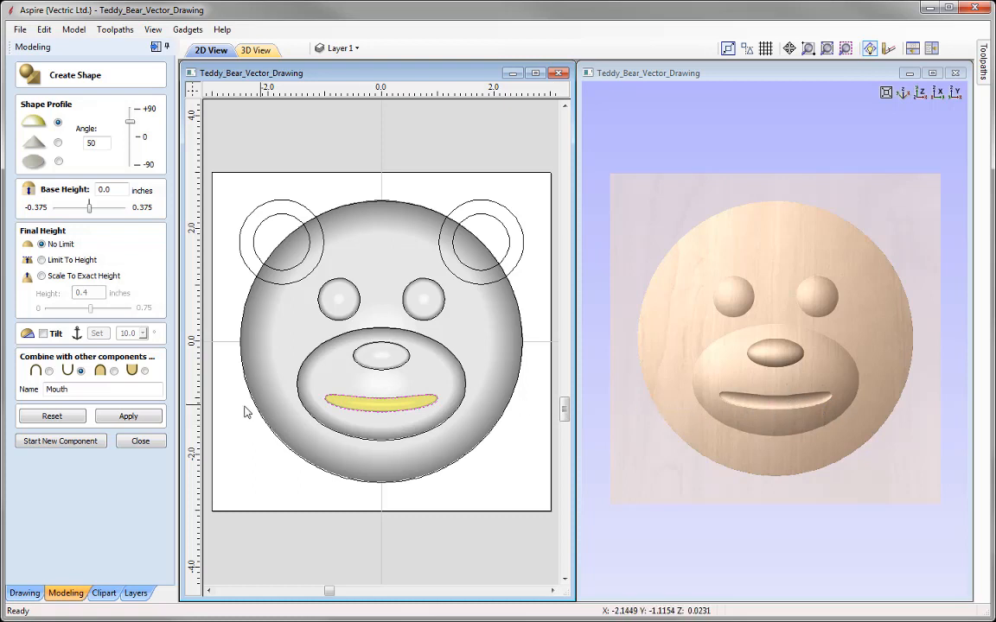
pyautogui.click(140, 441)
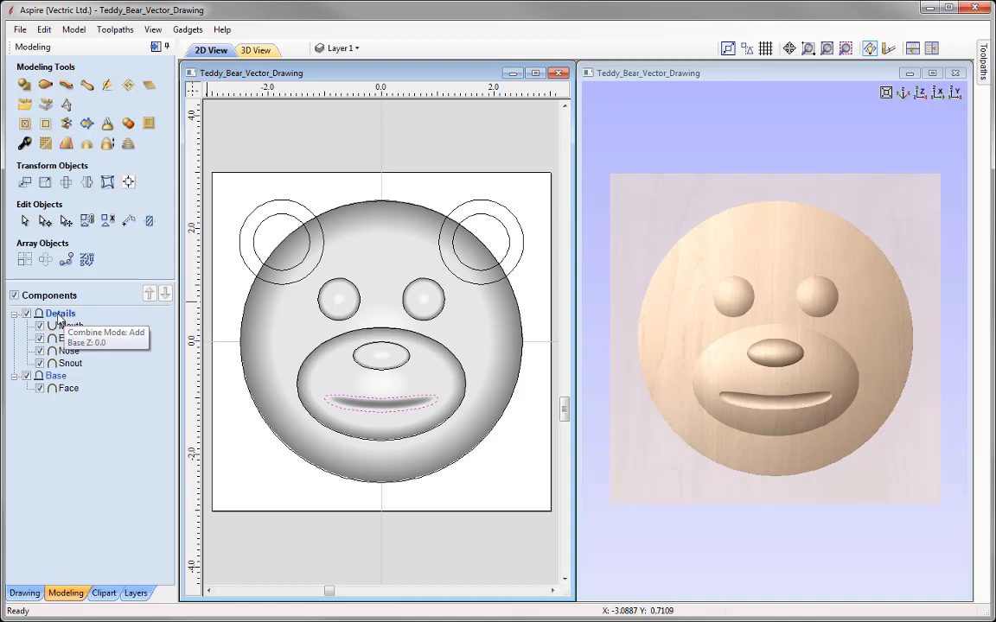
# Insert a new component level above Details and name it Ears
pyautogui.rightClick(61, 316)
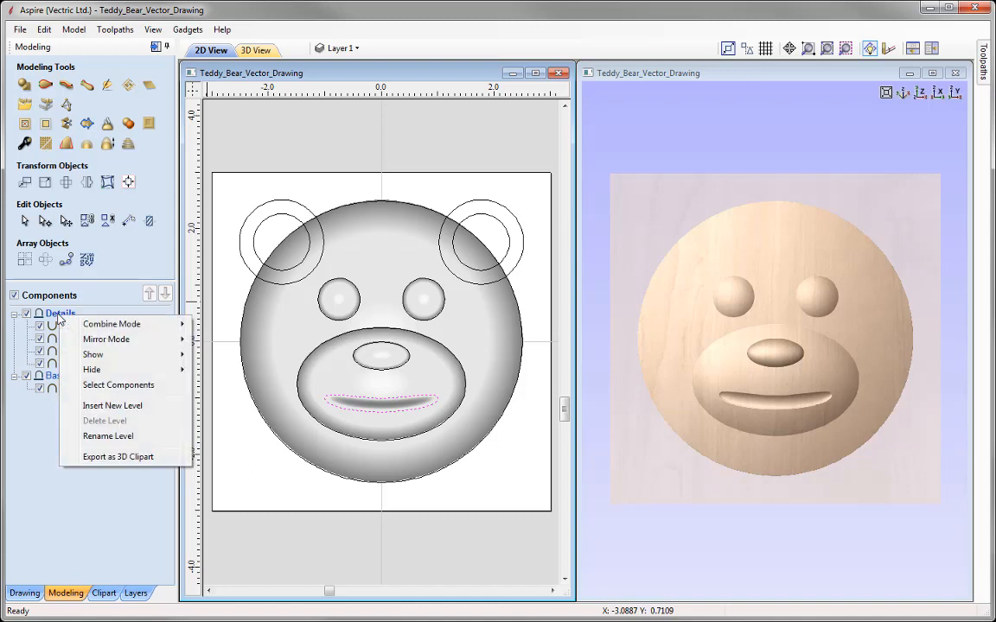
pyautogui.click(130, 406)
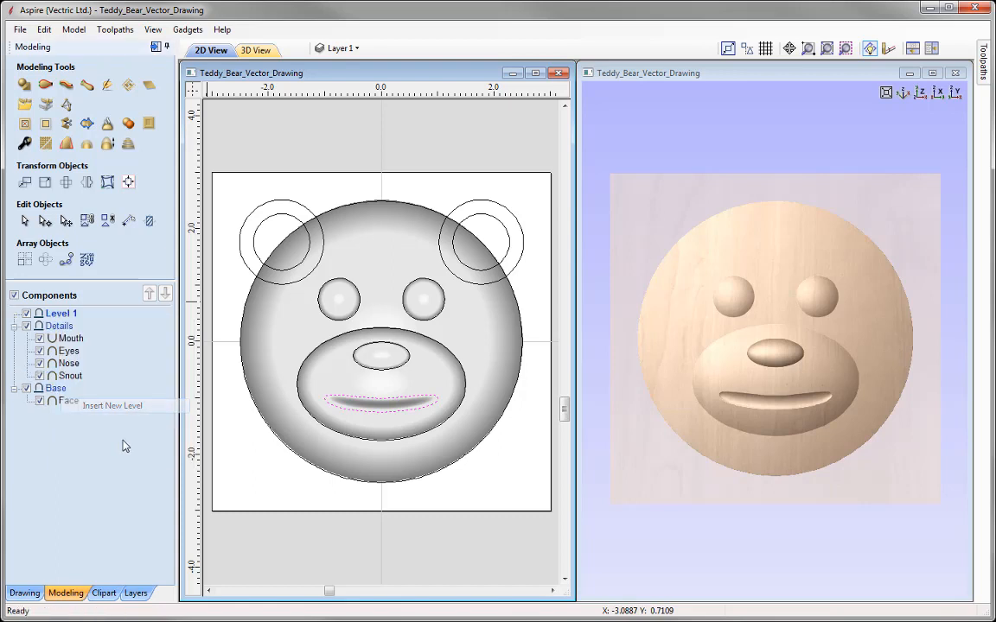
pyautogui.rightClick(66, 325)
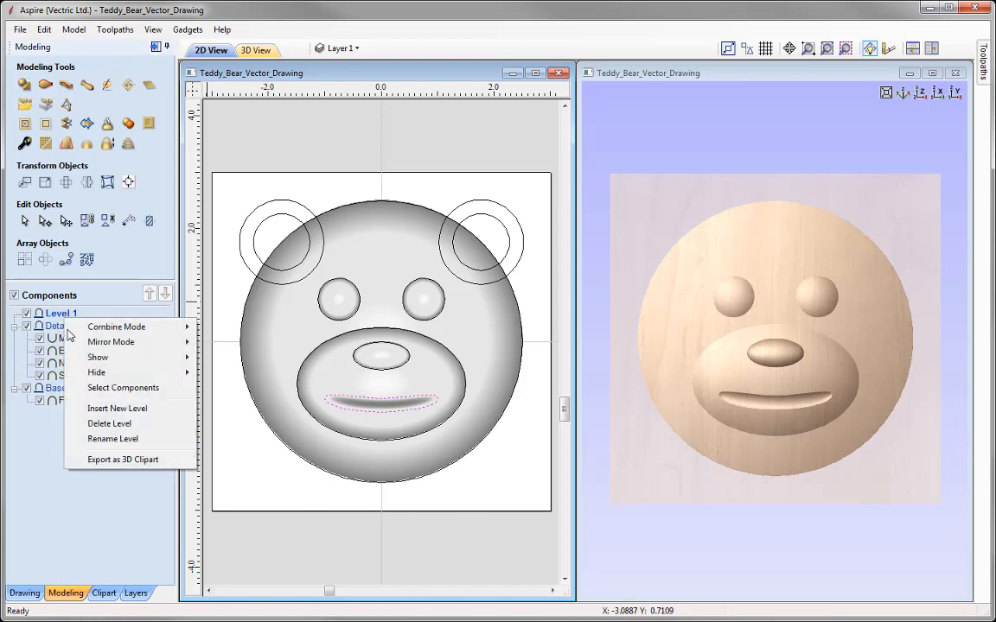
pyautogui.click(111, 439)
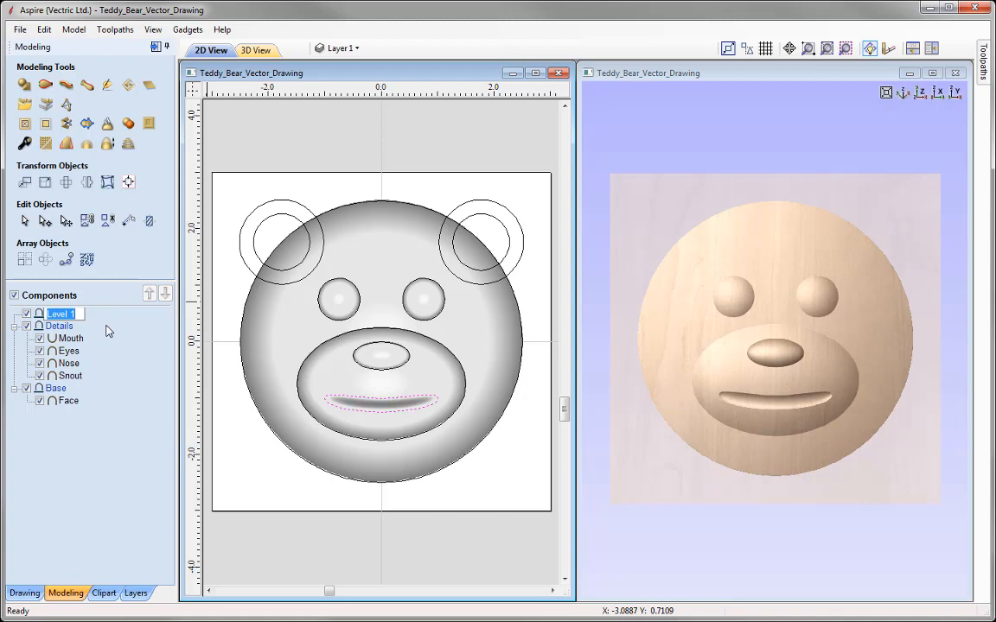
pyautogui.write('Ears')
pyautogui.press('Return')
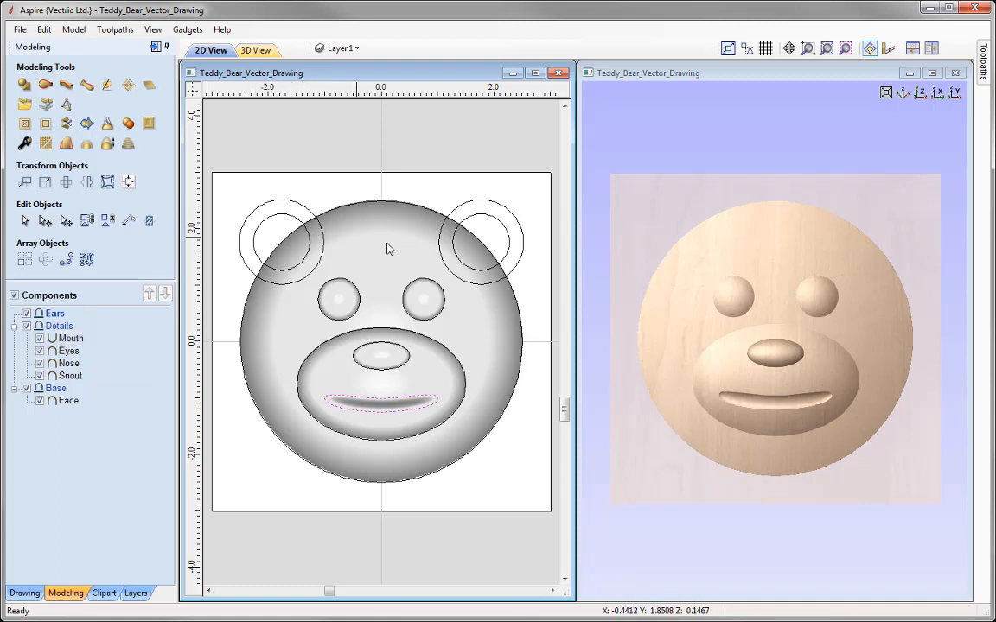
# Set the combine mode of the Ears level to Merge
pyautogui.rightClick(59, 316)
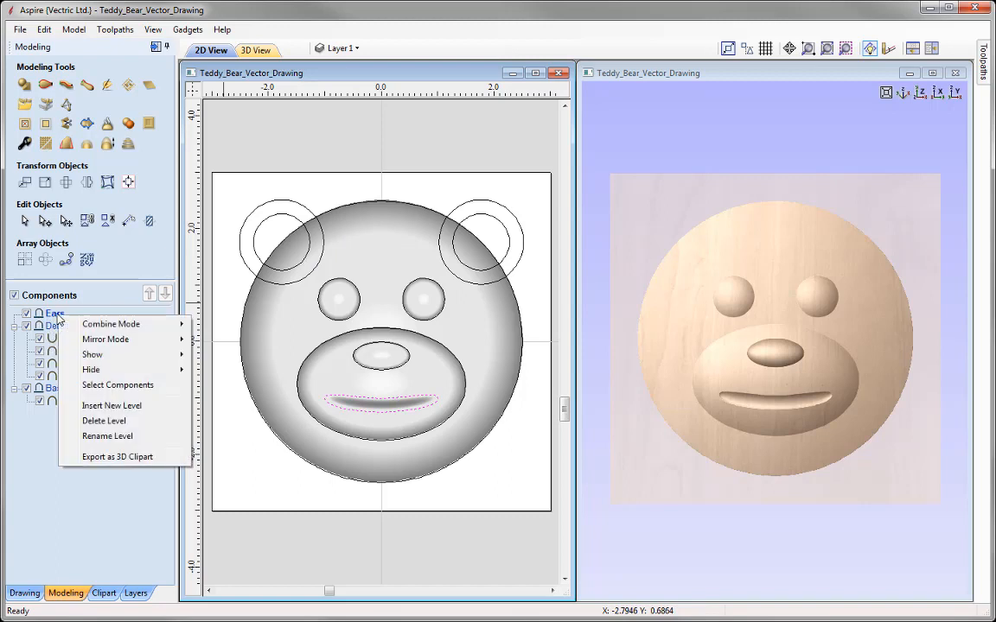
pyautogui.moveTo(108, 324)
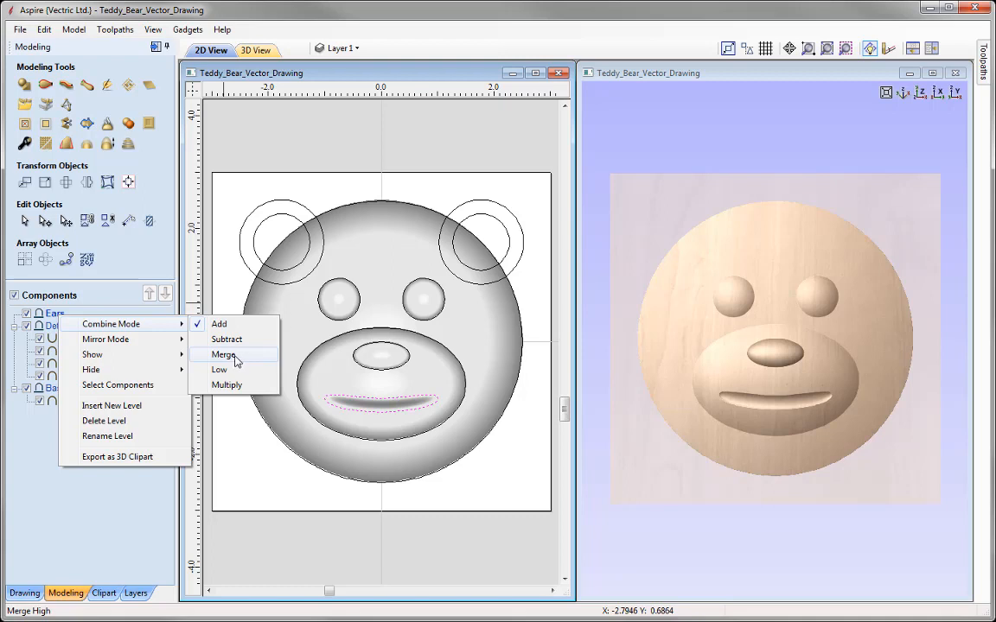
pyautogui.click(232, 357)
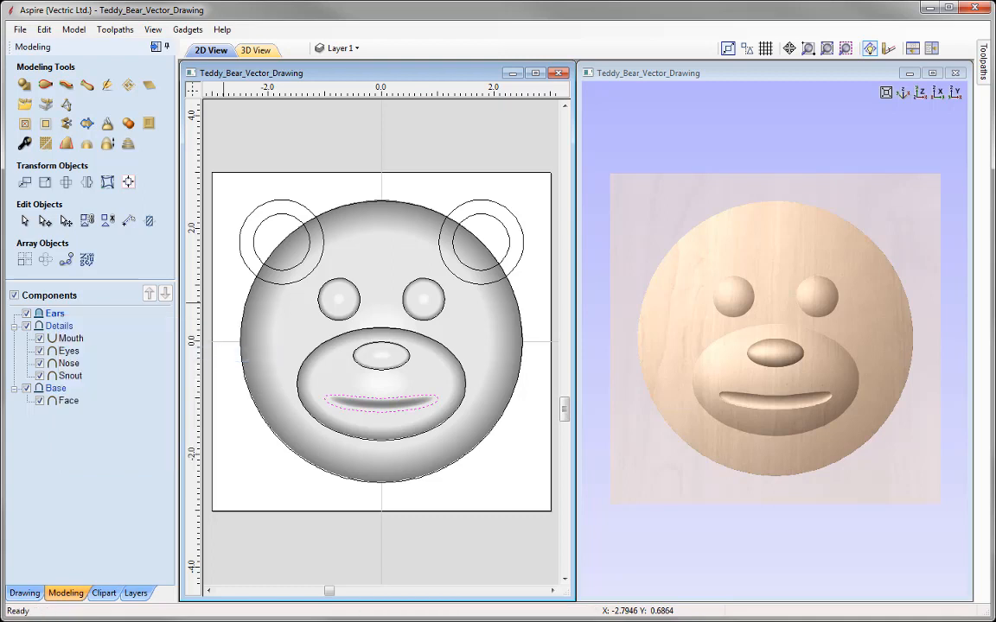
pyautogui.moveTo(58, 324)
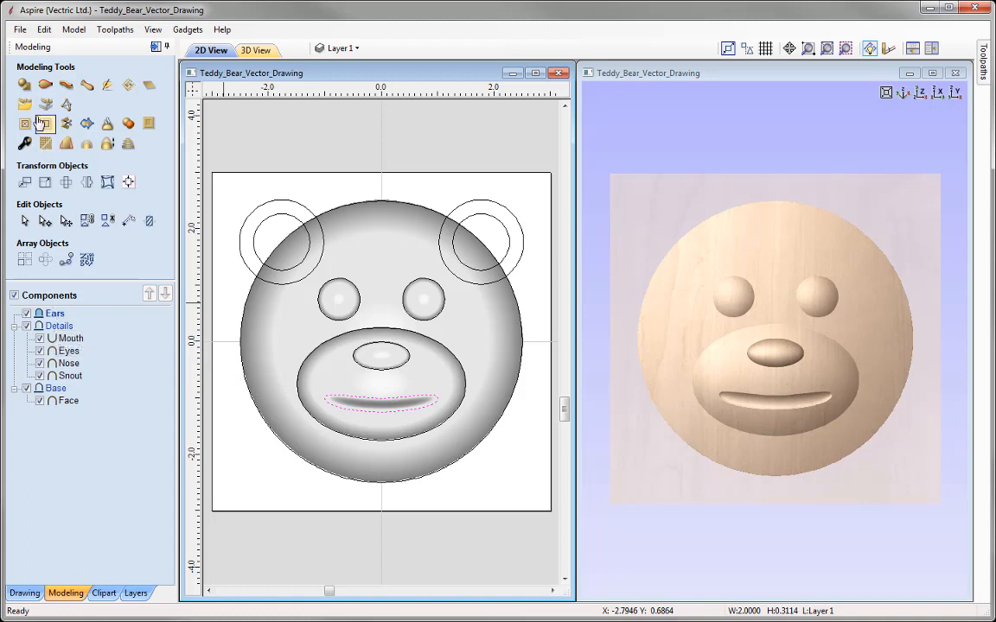
# Create a component named Outer Ear from both outer ear circles with a 40-degree round profile
pyautogui.click(24, 85)
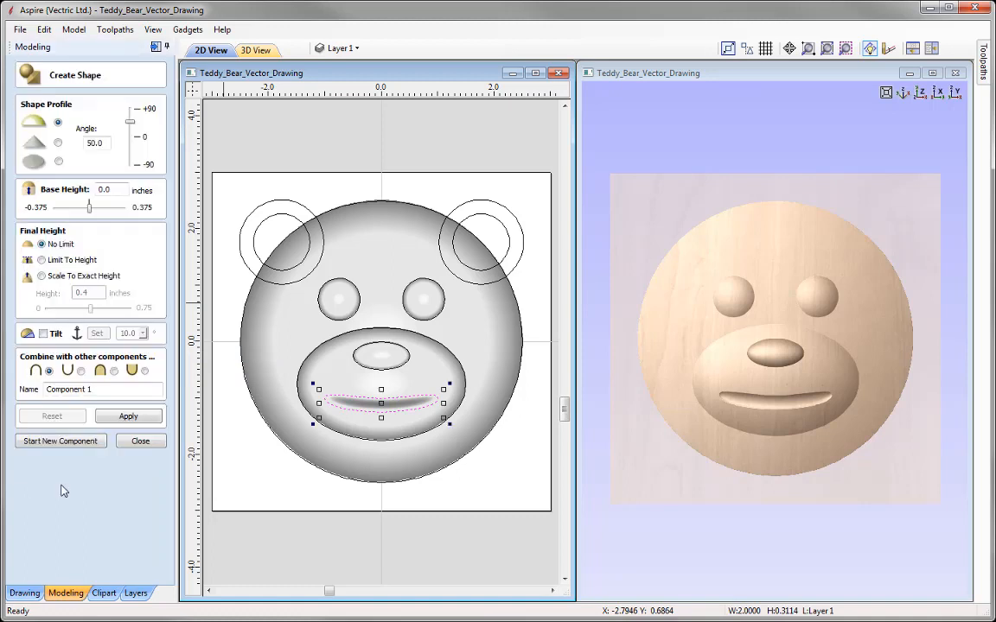
pyautogui.click(273, 231)
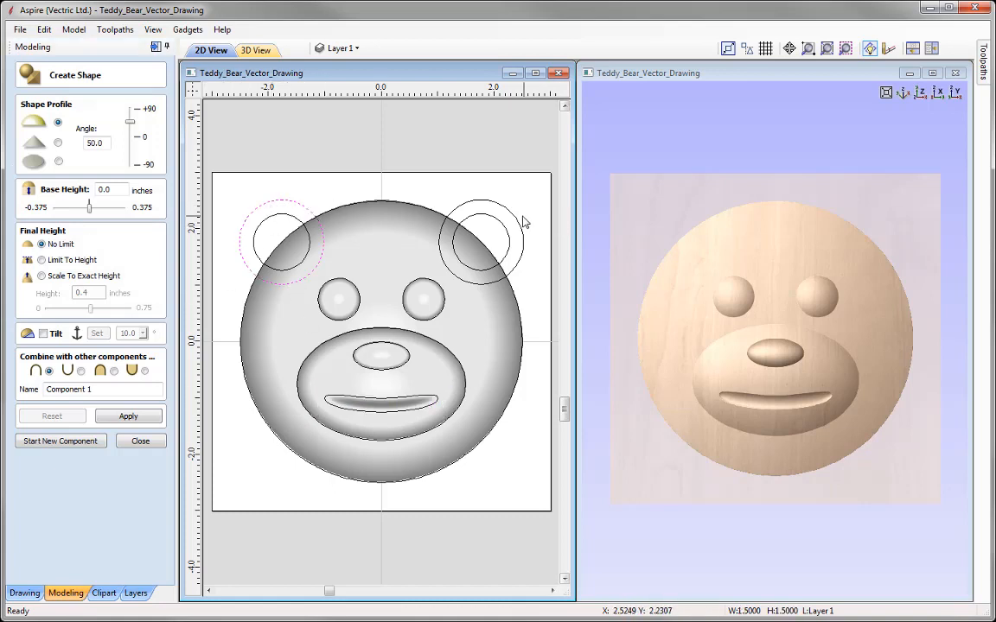
pyautogui.keyDown('shift'); pyautogui.click(509, 275); pyautogui.keyUp('shift')
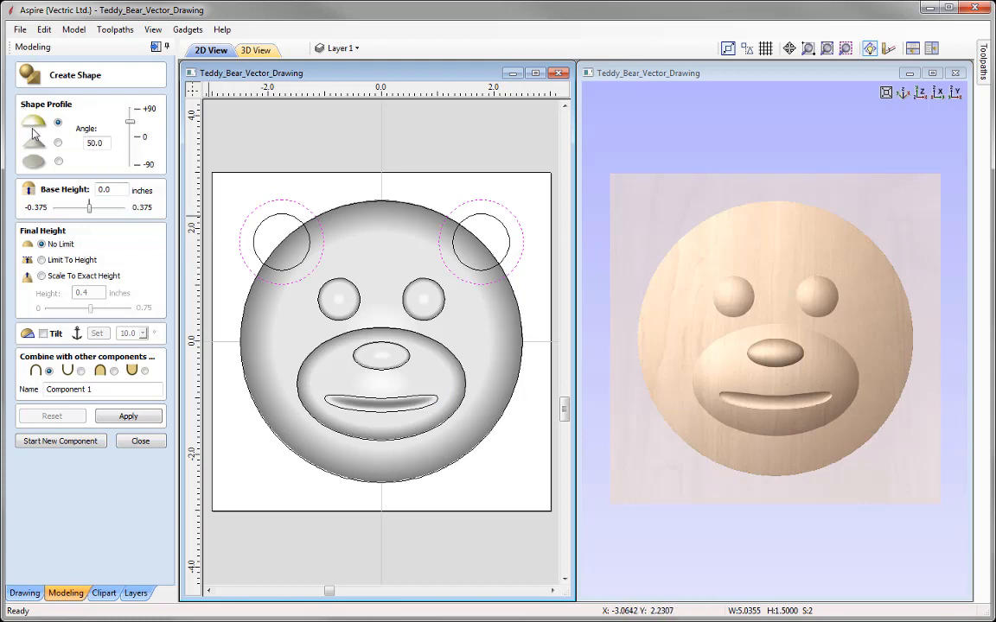
pyautogui.doubleClick(90, 143)
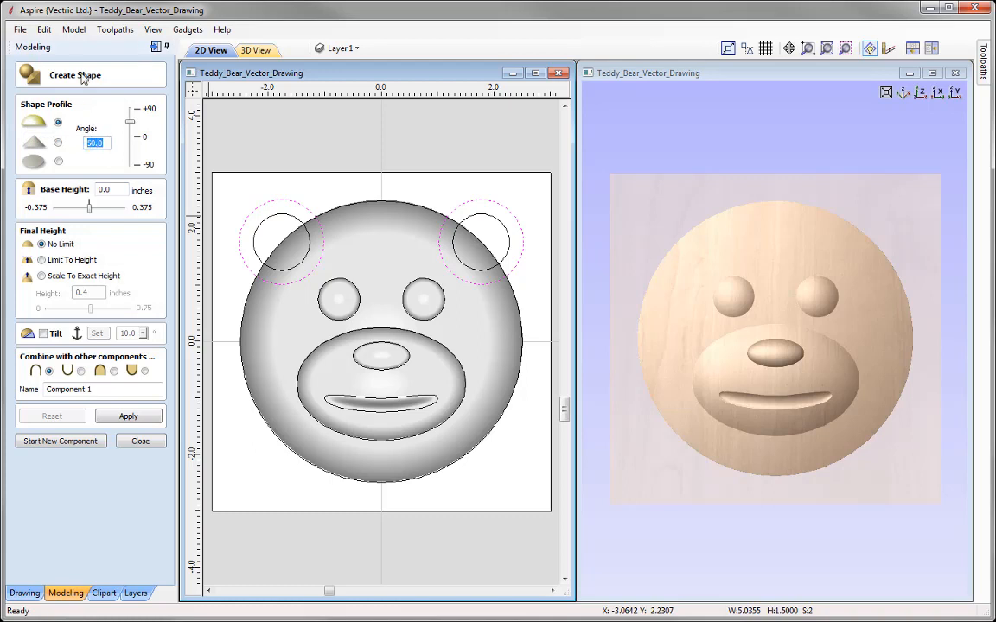
pyautogui.write('40')
pyautogui.moveTo(95, 388); pyautogui.dragTo(12, 394)
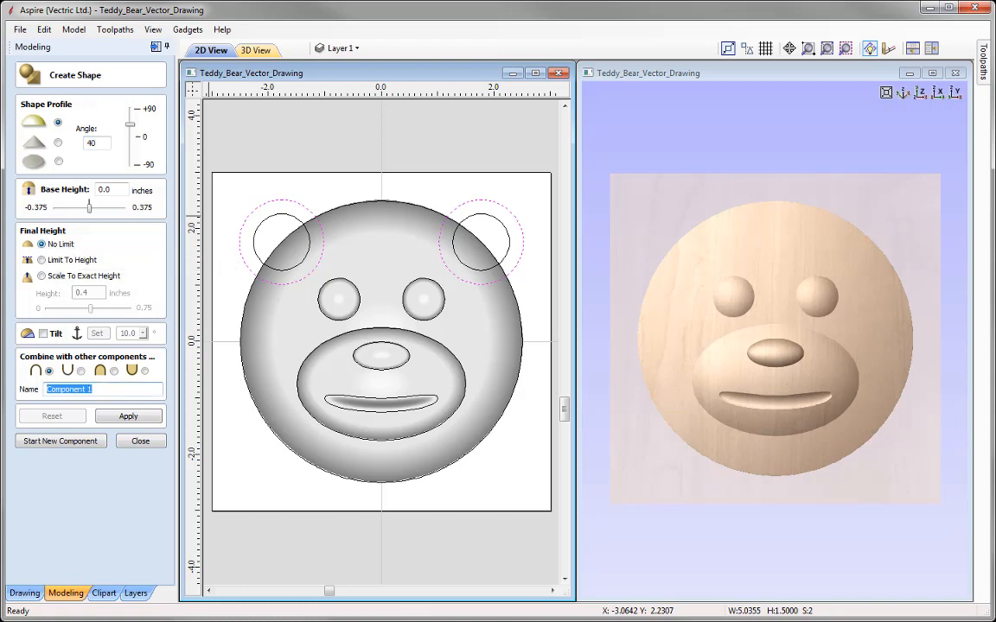
pyautogui.write('Outer Ear')
pyautogui.click(129, 417)
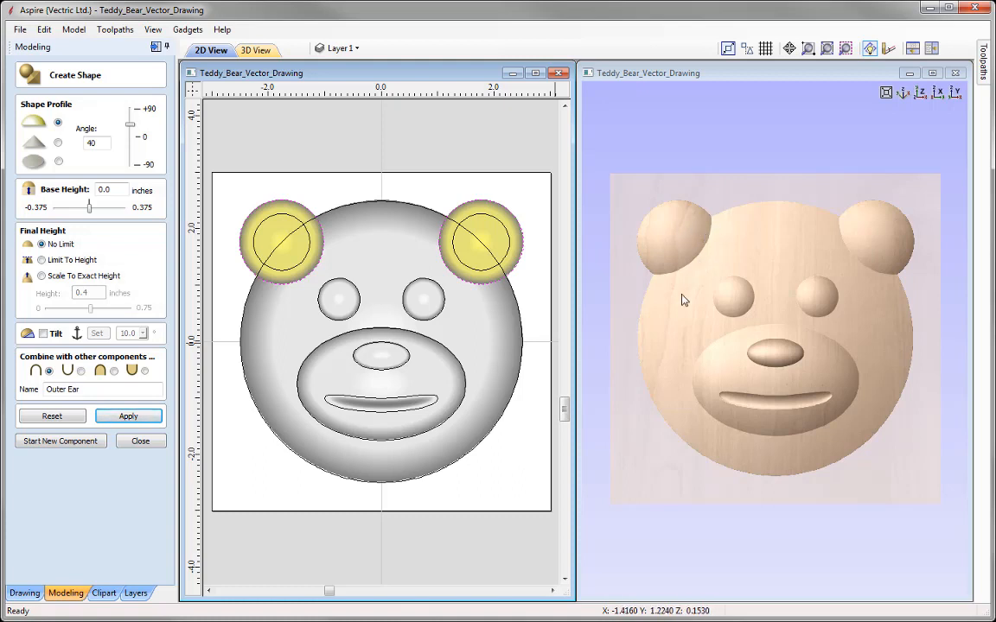
# Create a new component named Inner Ear from both inner ear circles with a 35-degree round profile that subtracts from the other components
pyautogui.click(61, 441)
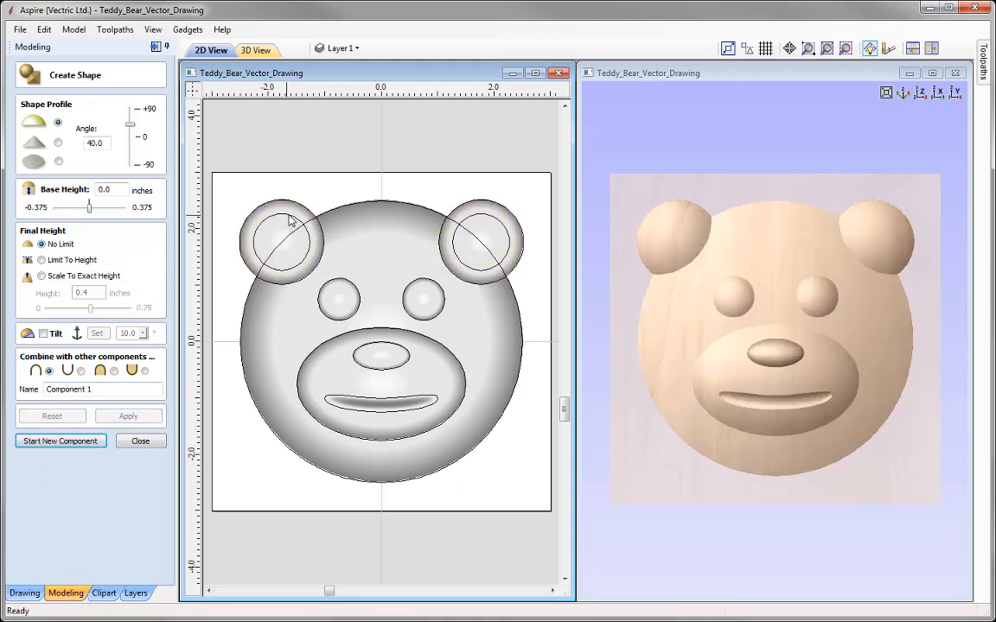
pyautogui.click(270, 219)
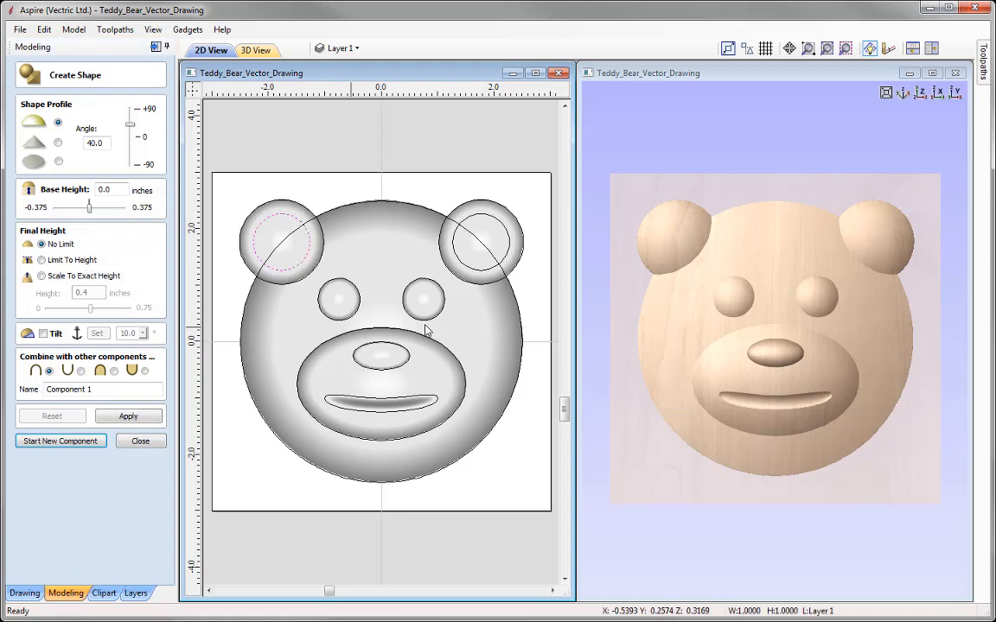
pyautogui.keyDown('shift'); pyautogui.click(498, 222); pyautogui.keyUp('shift')
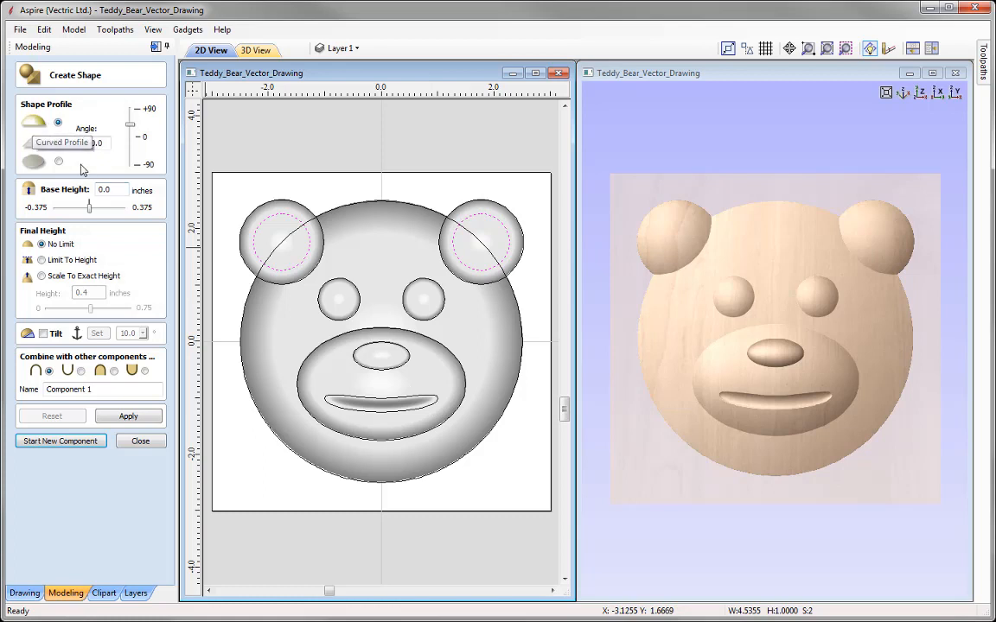
pyautogui.moveTo(104, 144); pyautogui.dragTo(66, 130)
pyautogui.write('35')
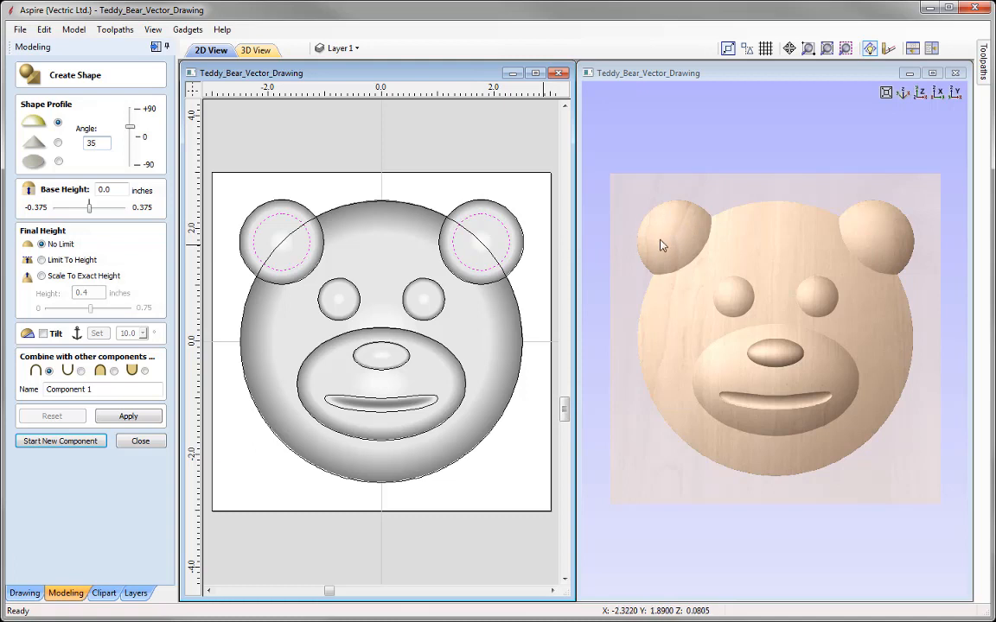
pyautogui.click(80, 372)
pyautogui.moveTo(93, 390); pyautogui.dragTo(45, 389)
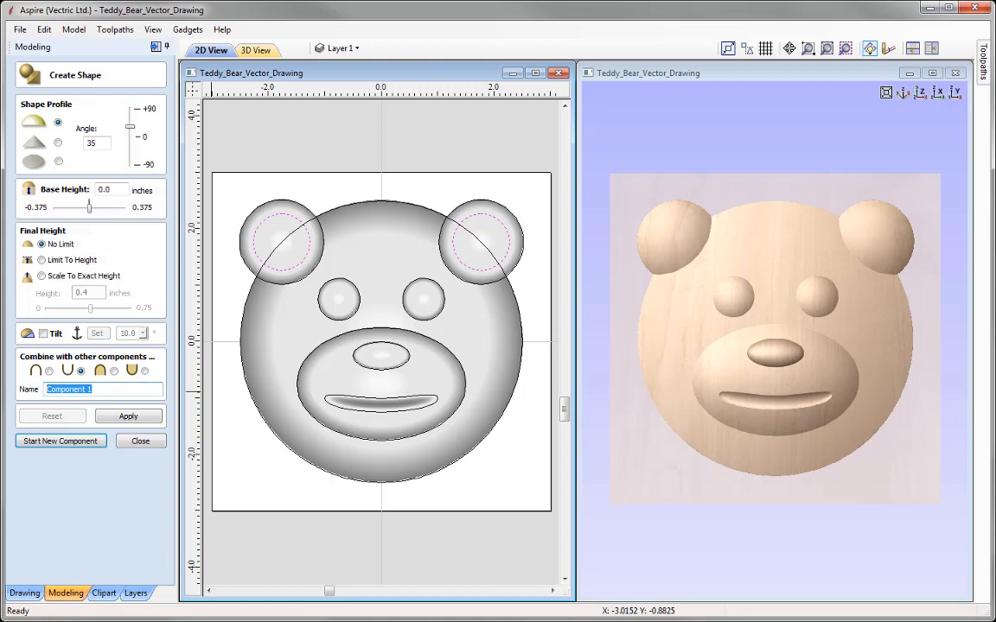
pyautogui.press('BackSpace')
pyautogui.click(128, 416)
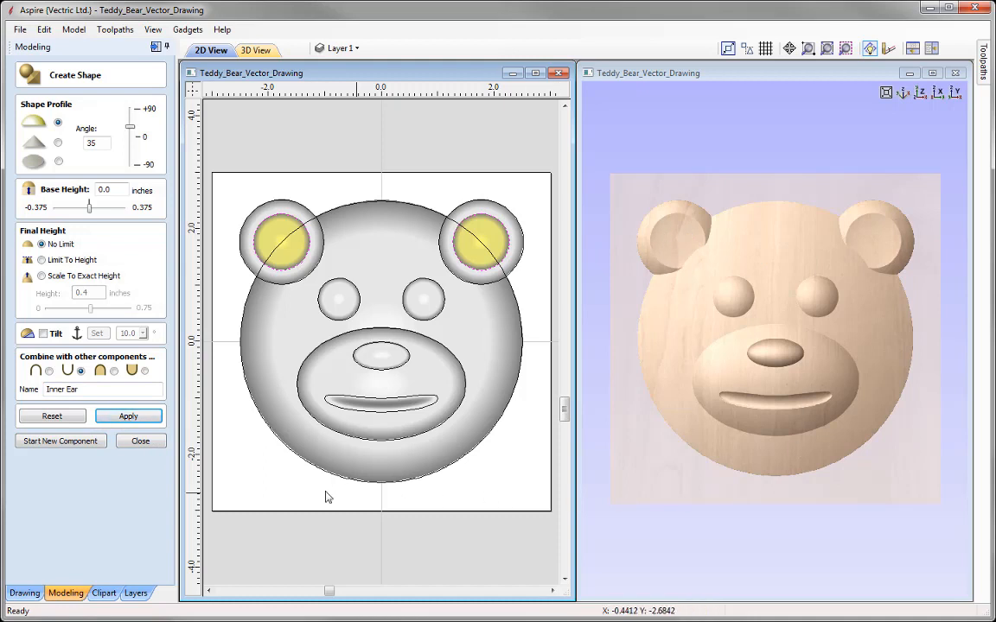
pyautogui.click(141, 441)
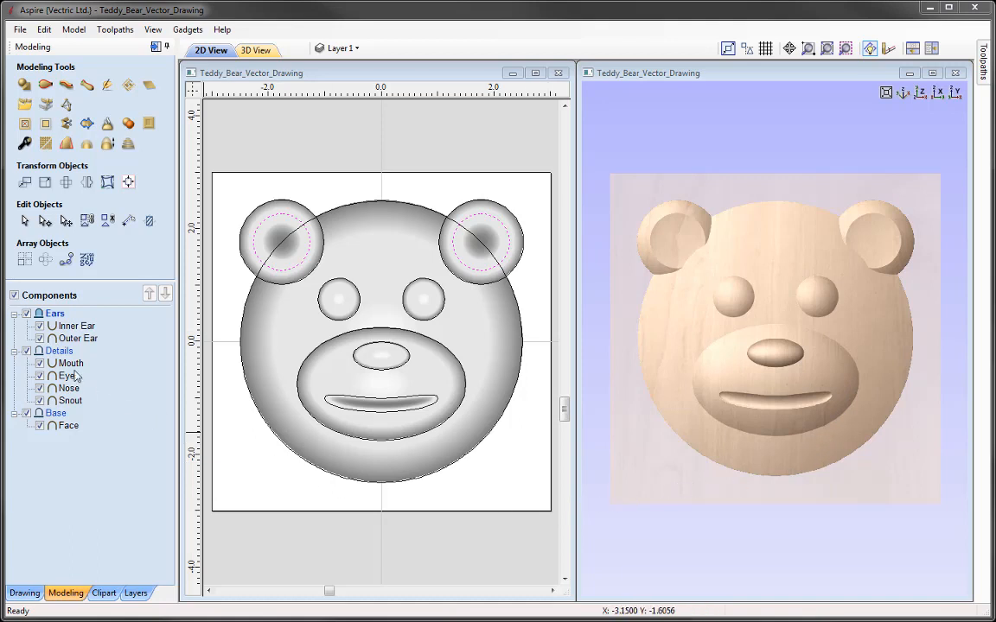
# Hide all components, show only the Base level and examine the Face component in the 3D view
pyautogui.click(14, 295)
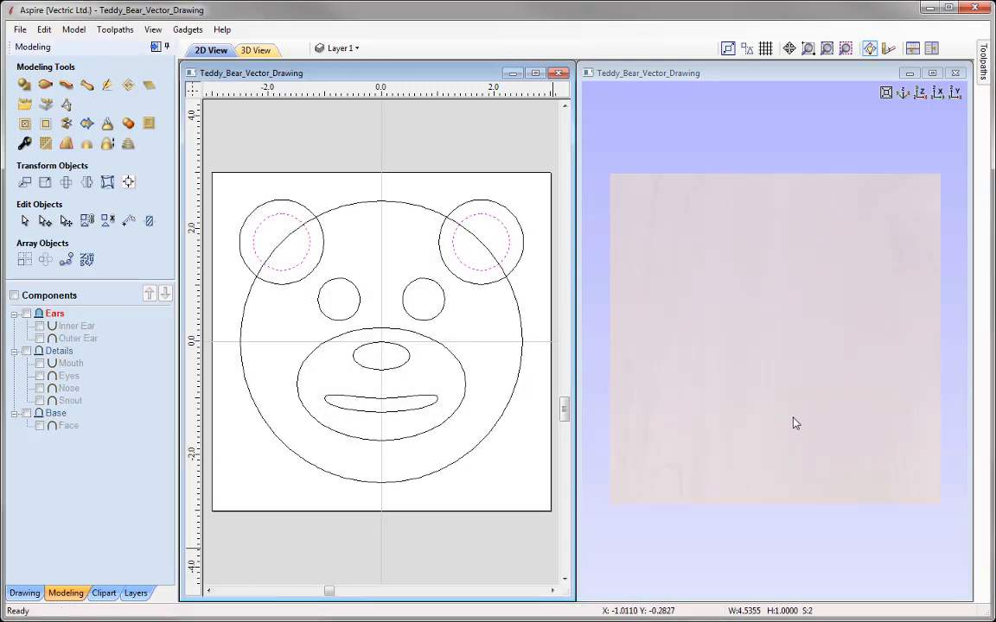
pyautogui.moveTo(793, 422); pyautogui.dragTo(900, 176)
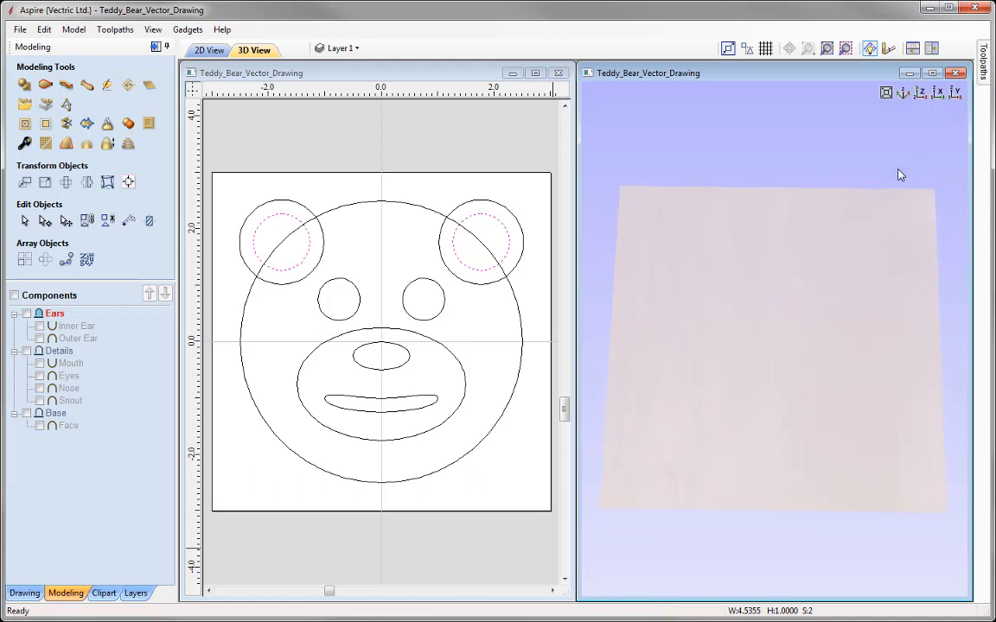
pyautogui.click(921, 94)
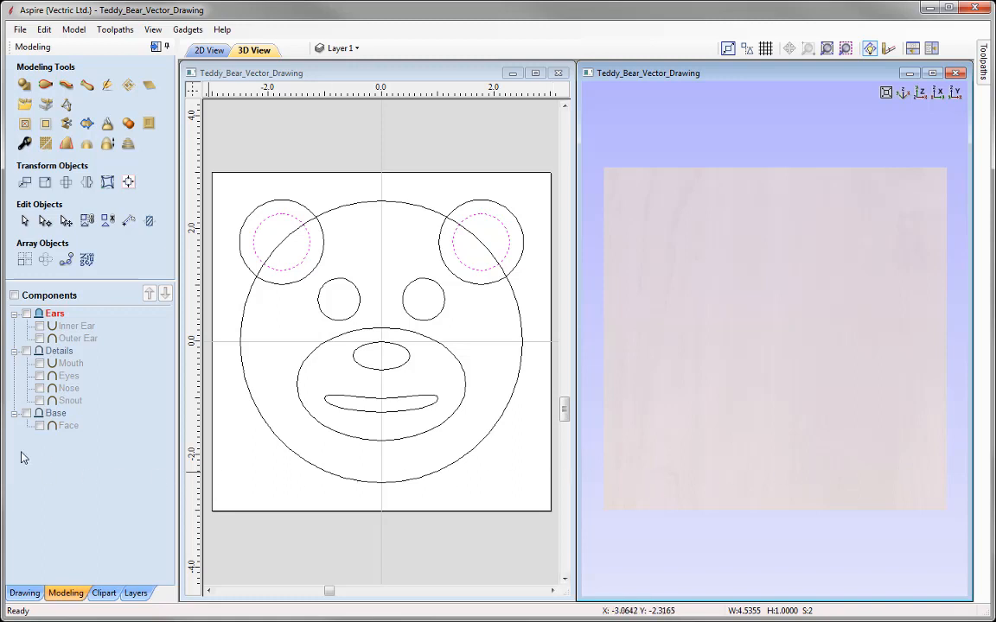
pyautogui.moveTo(40, 418)
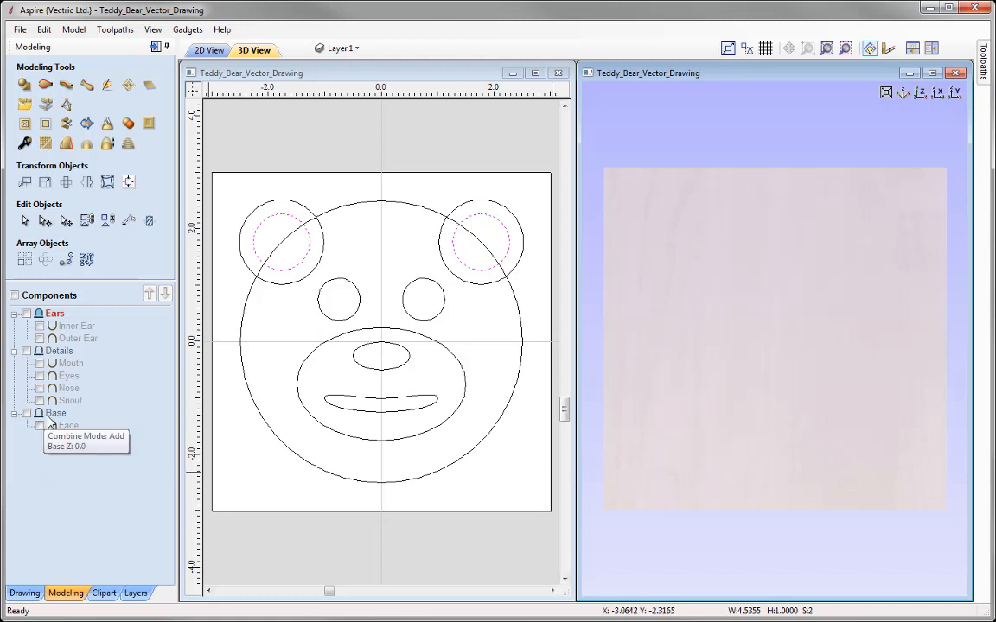
pyautogui.click(26, 414)
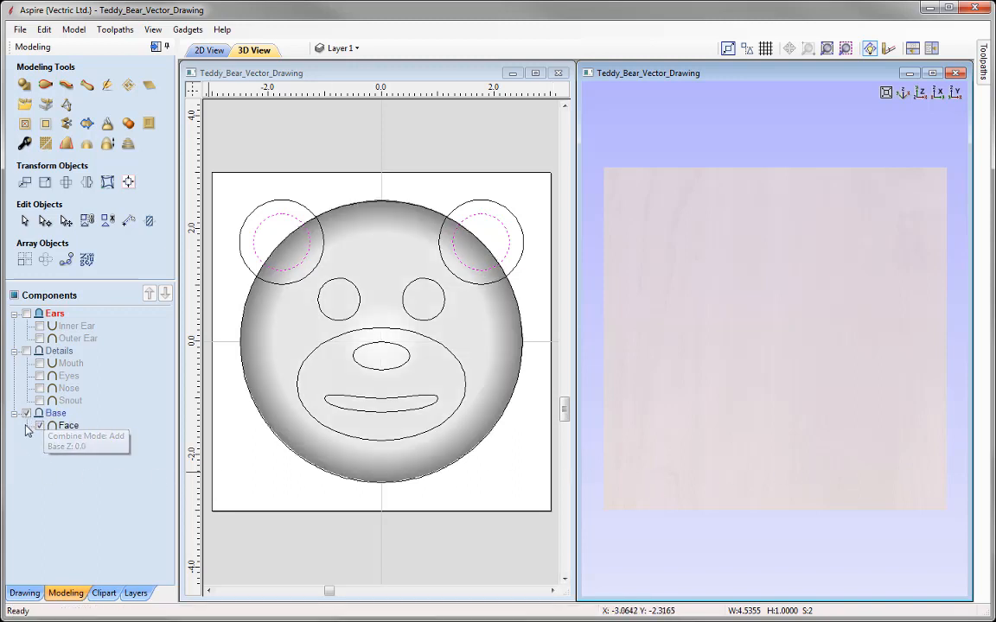
pyautogui.moveTo(49, 420)
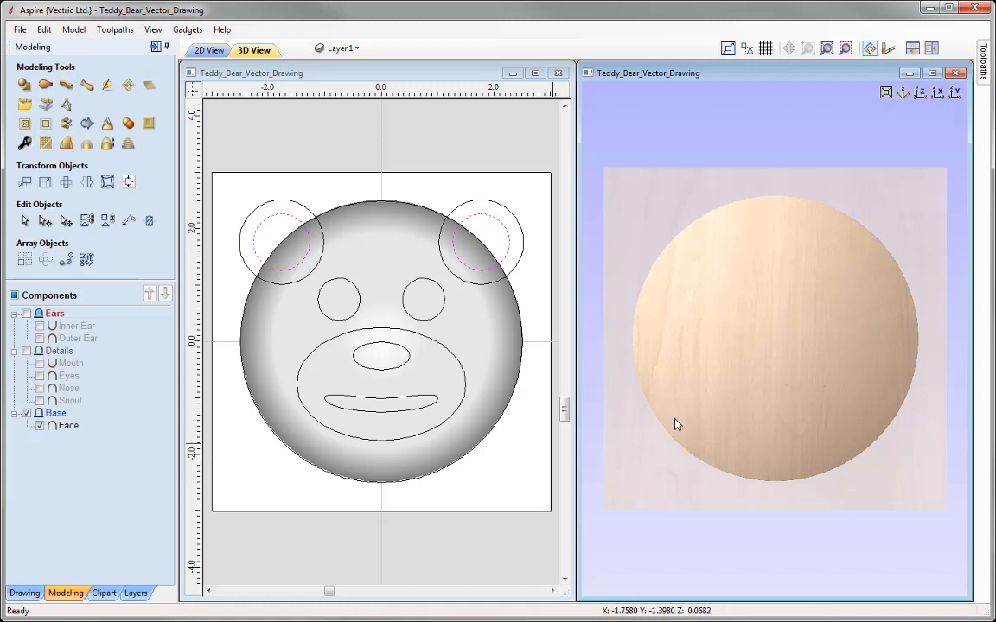
pyautogui.click(69, 428)
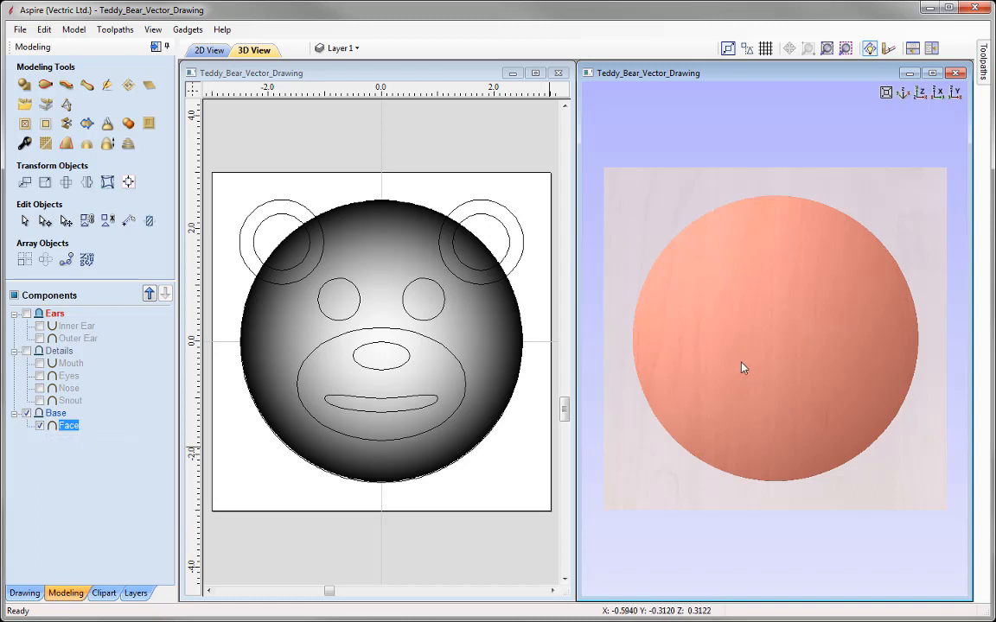
pyautogui.click(736, 506)
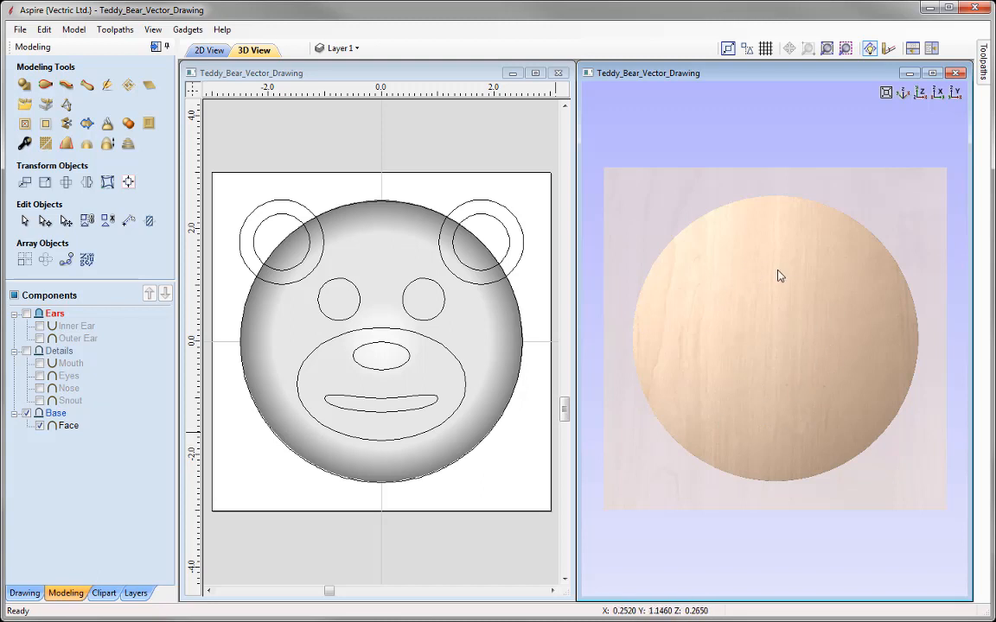
# Show the Details level with only Snout and Nose visible and examine how they add onto the face from a low angle
pyautogui.click(26, 351)
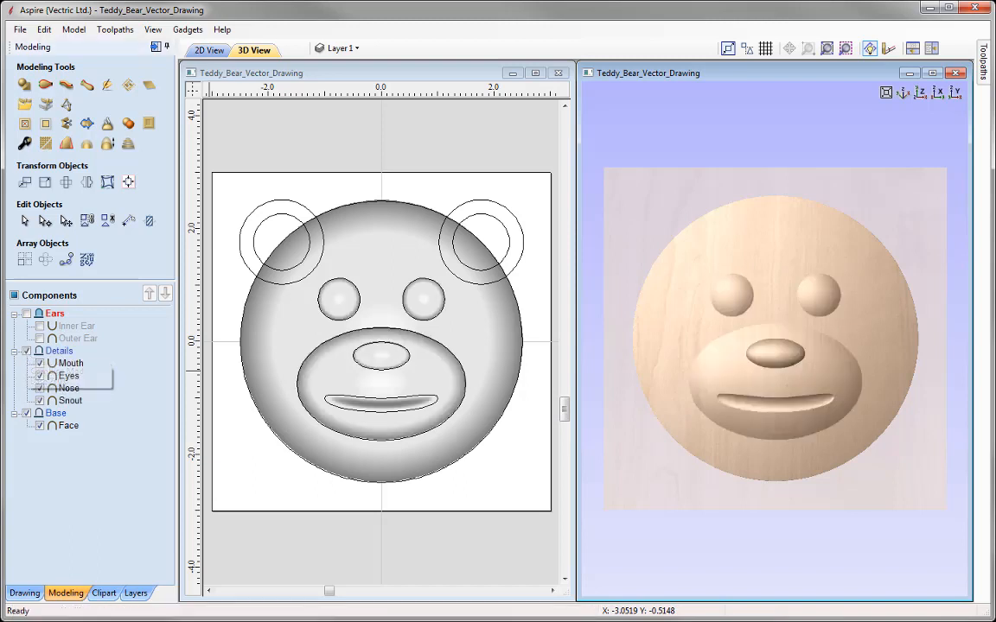
pyautogui.click(39, 364)
pyautogui.click(39, 376)
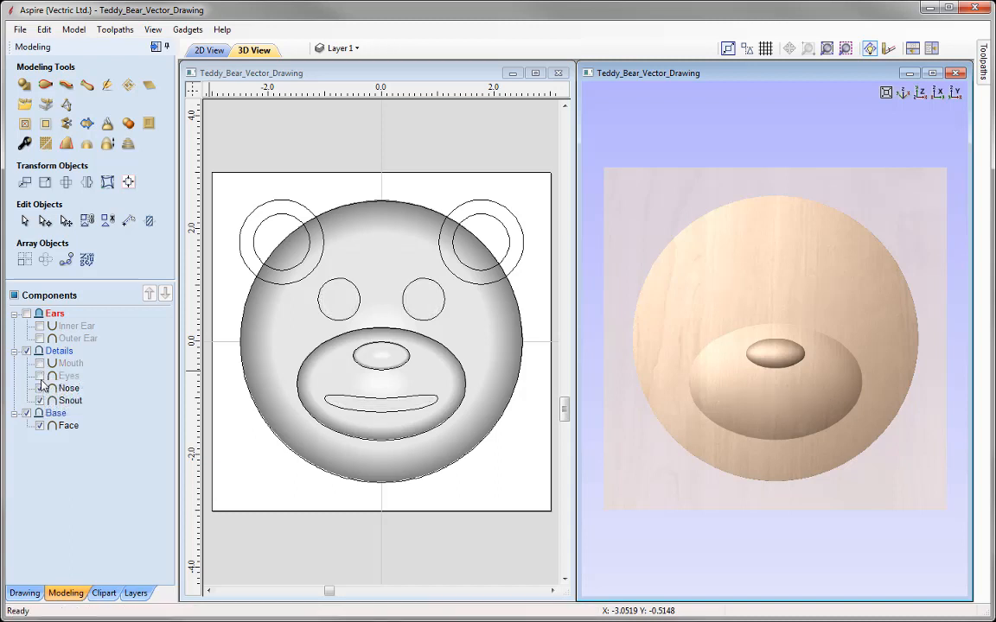
pyautogui.click(39, 388)
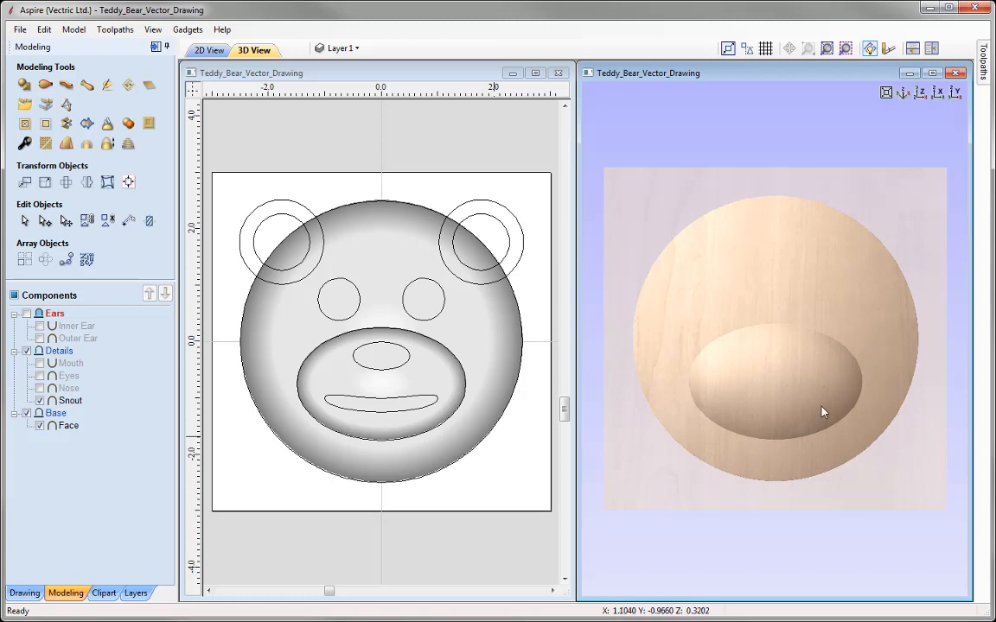
pyautogui.click(40, 388)
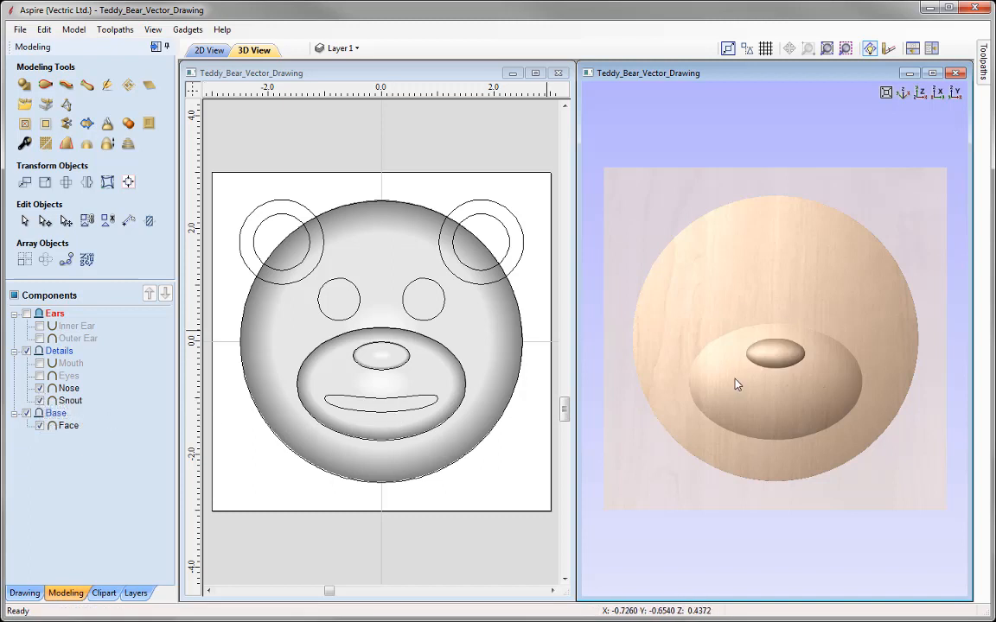
pyautogui.moveTo(770, 386); pyautogui.dragTo(771, 203)
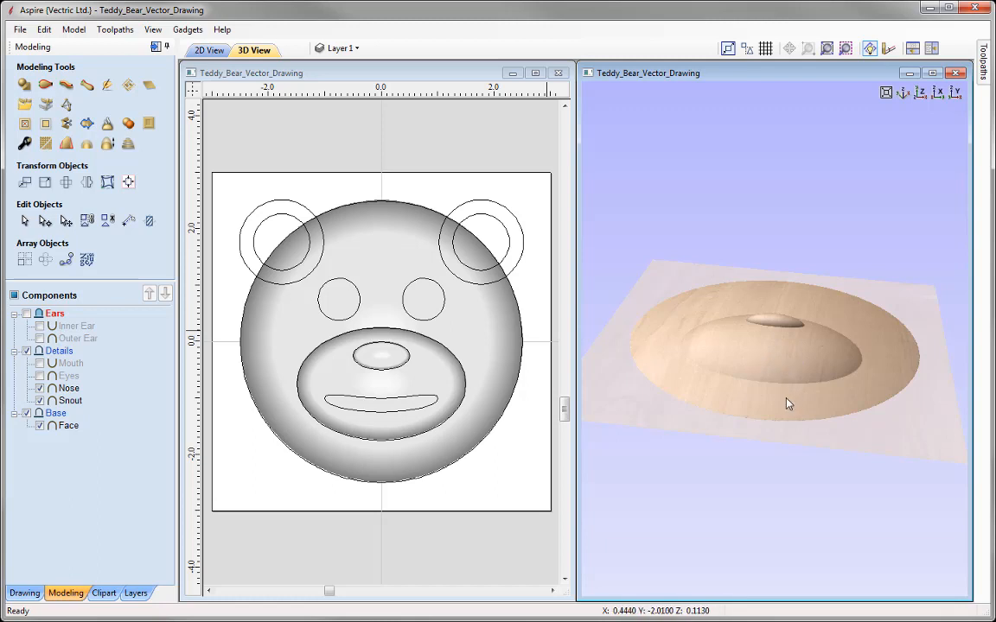
pyautogui.click(921, 93)
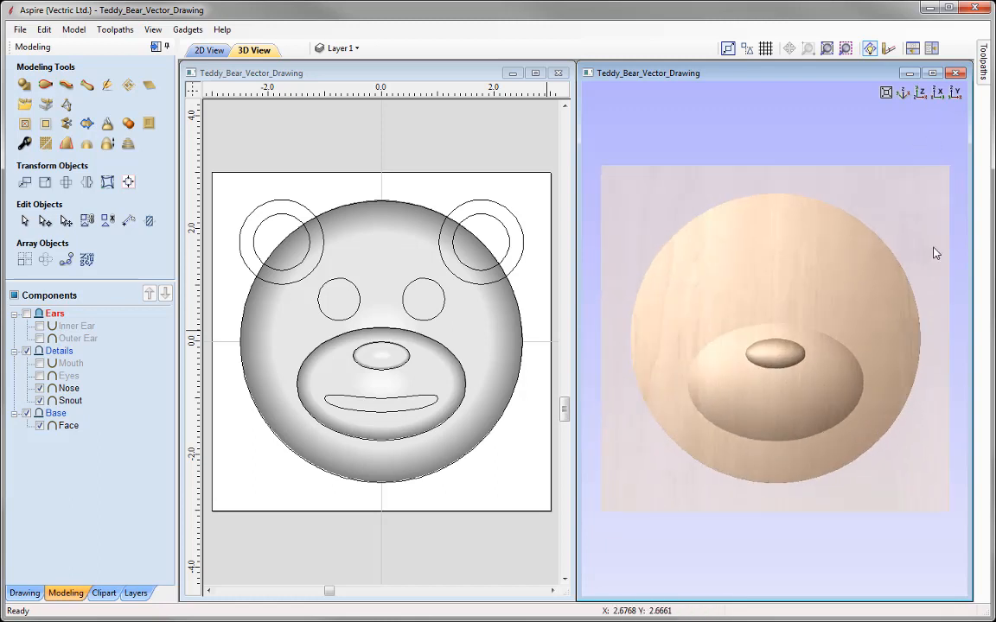
# Show the Eyes and Mouth components again and examine the mouth recess from tilted 3D views
pyautogui.click(39, 375)
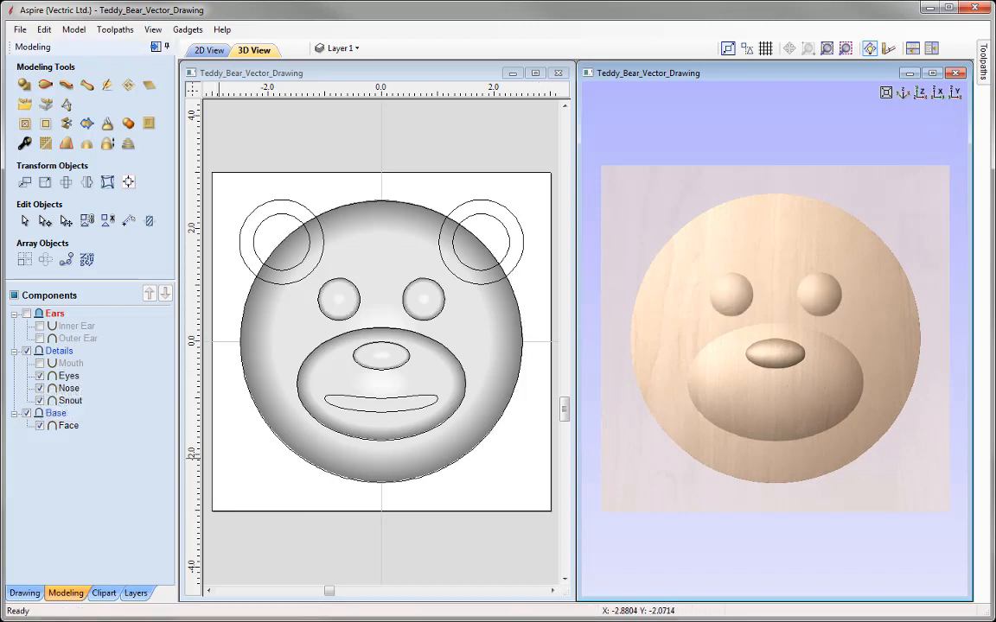
pyautogui.click(40, 364)
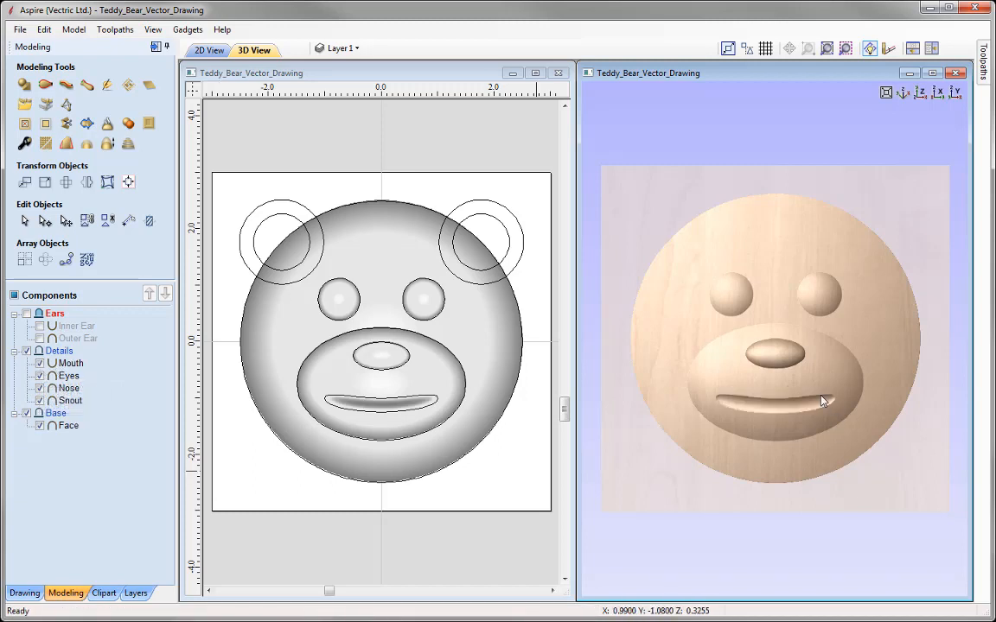
pyautogui.moveTo(758, 437); pyautogui.dragTo(728, 377)
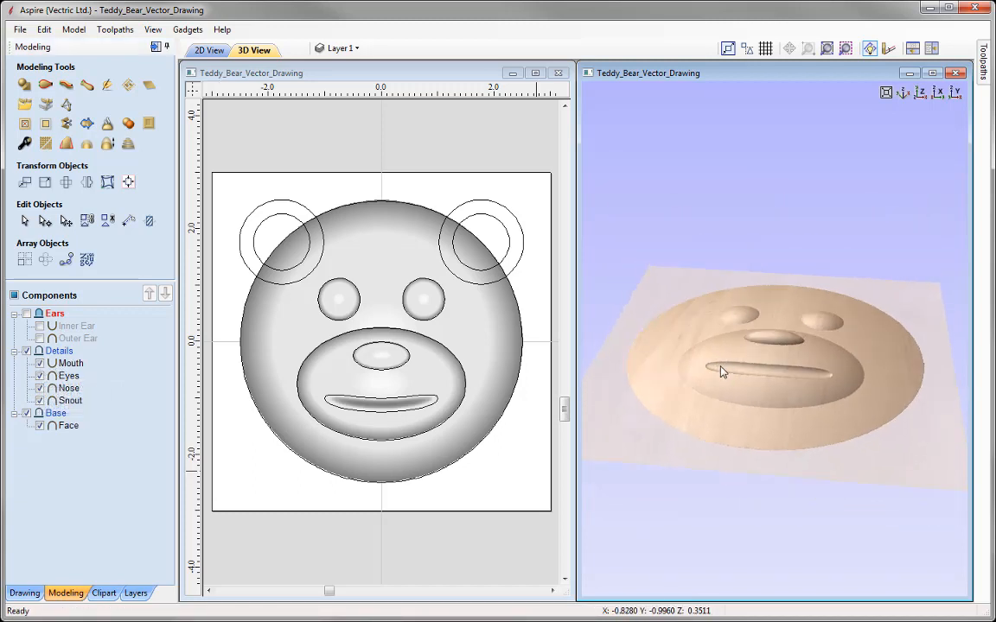
pyautogui.moveTo(810, 378); pyautogui.dragTo(908, 189)
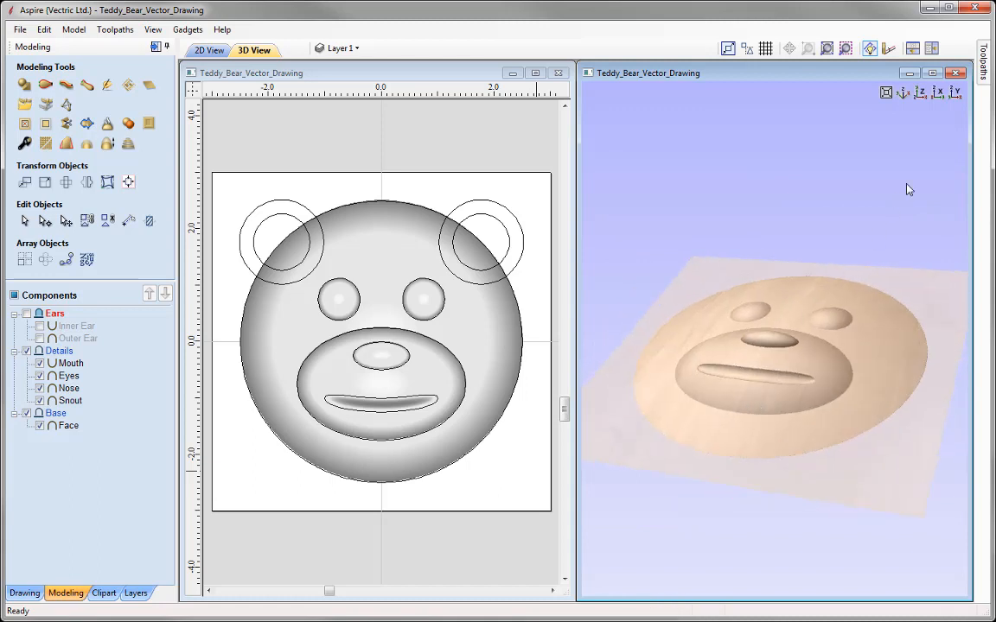
pyautogui.click(921, 93)
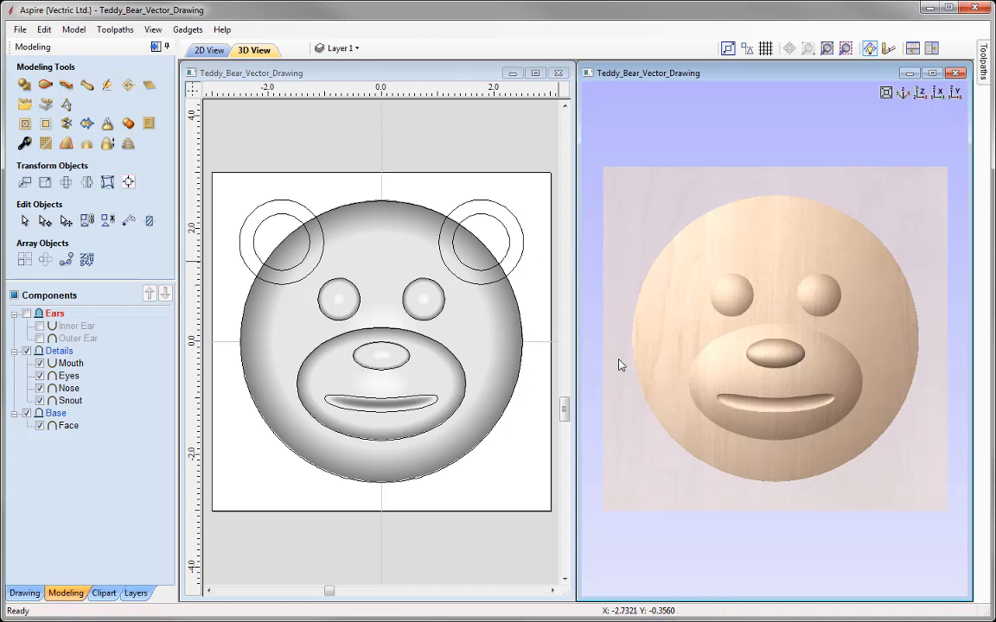
# Show the Ears level and set its combine mode to Add
pyautogui.click(26, 314)
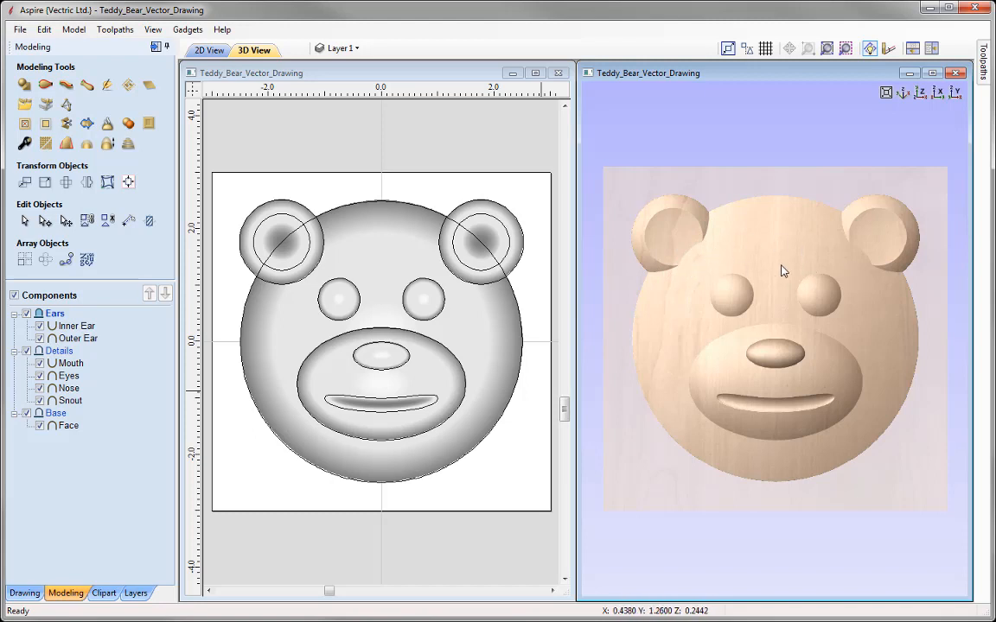
pyautogui.rightClick(55, 318)
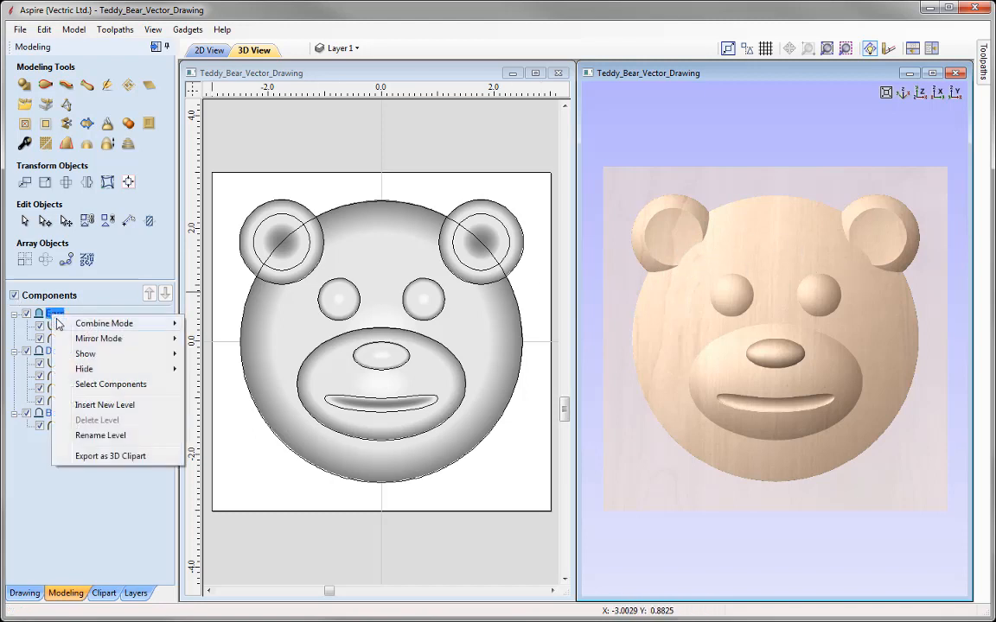
pyautogui.moveTo(127, 325)
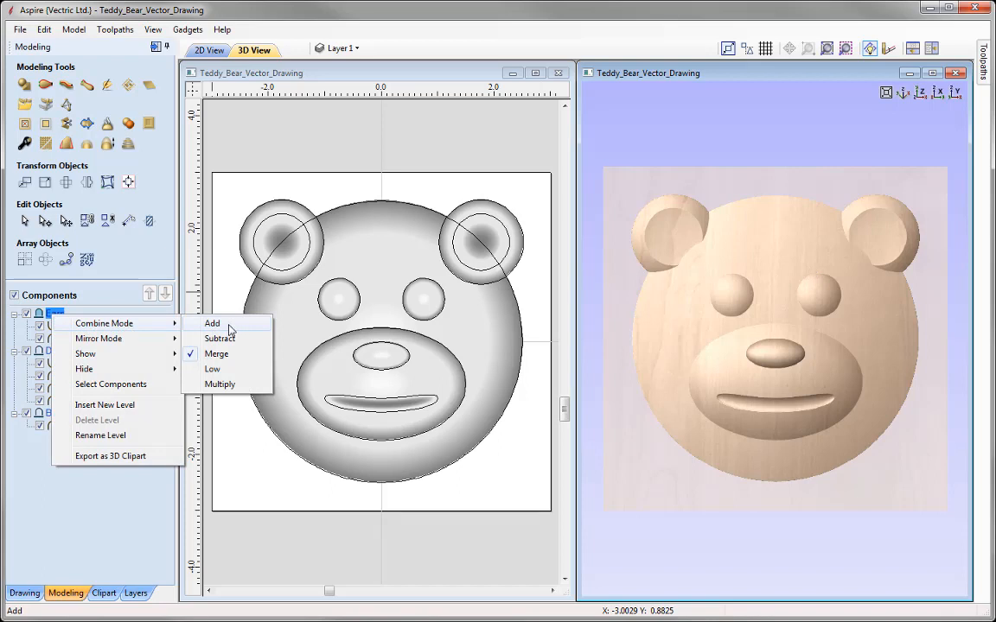
pyautogui.click(229, 325)
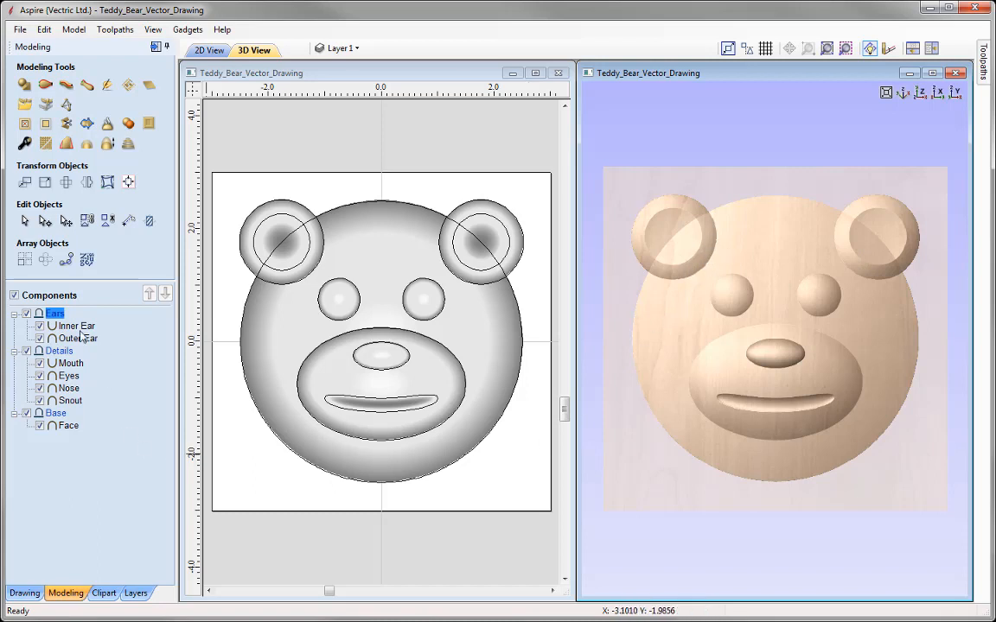
# Set the Ears level's combine mode back to Merge
pyautogui.rightClick(54, 315)
pyautogui.moveTo(121, 331)
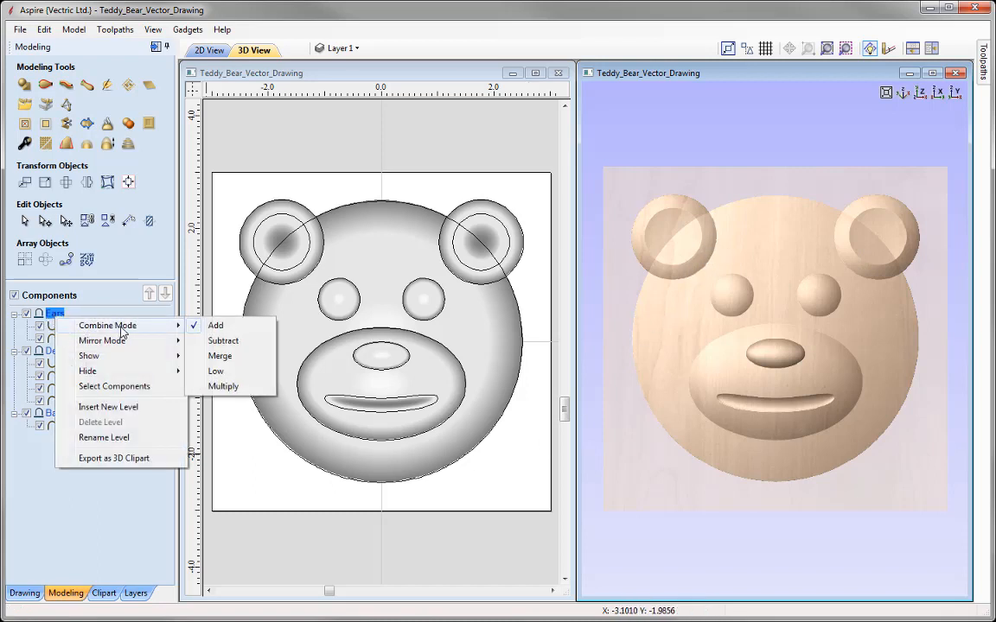
pyautogui.click(220, 356)
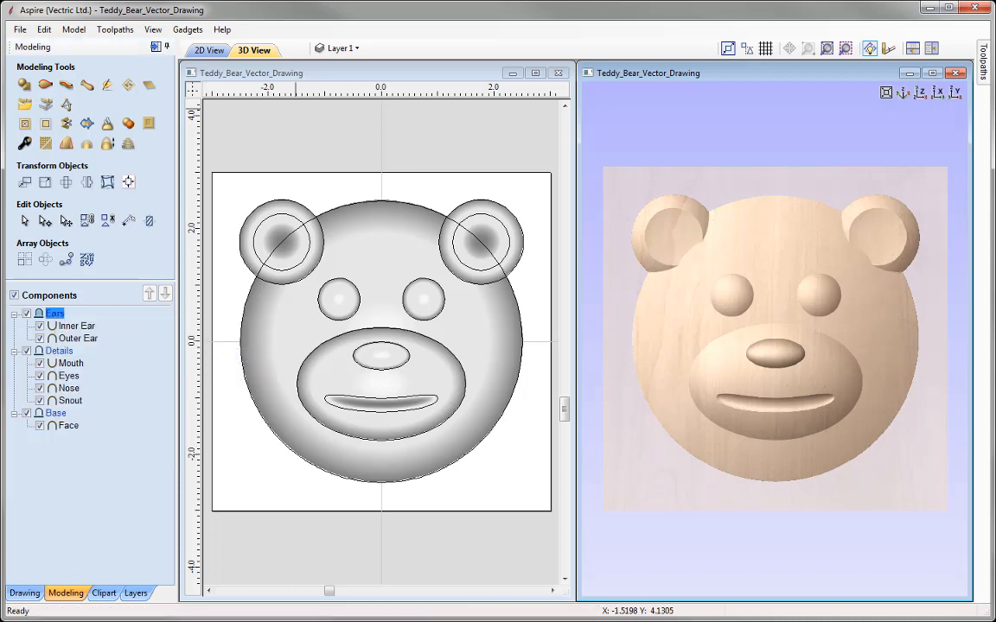
# Select the Outer Ear, Inner Ear, Snout and Face components in turn and examine how each is highlighted in both views
pyautogui.click(65, 338)
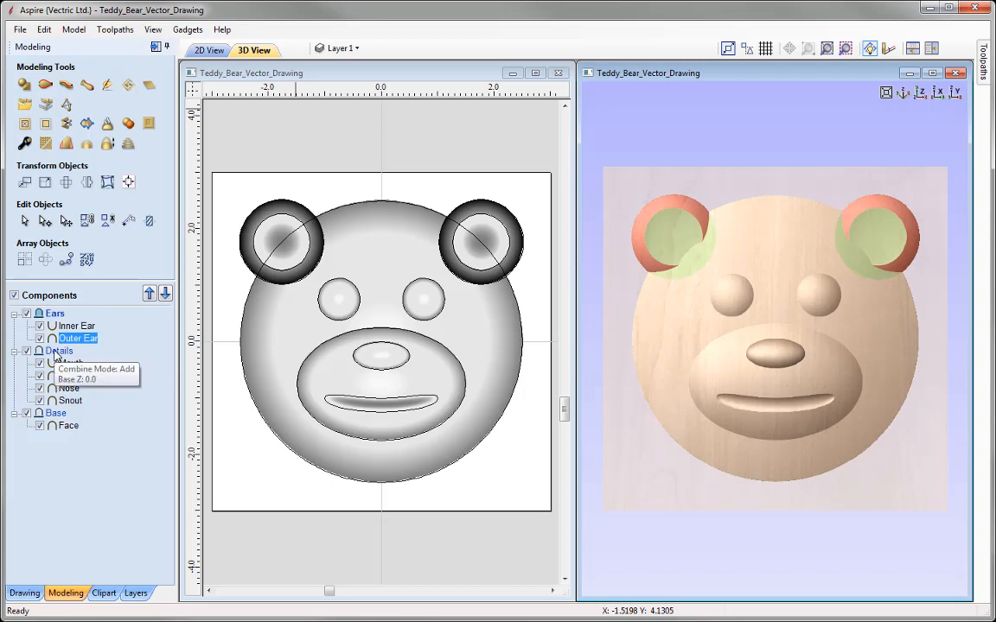
pyautogui.click(68, 327)
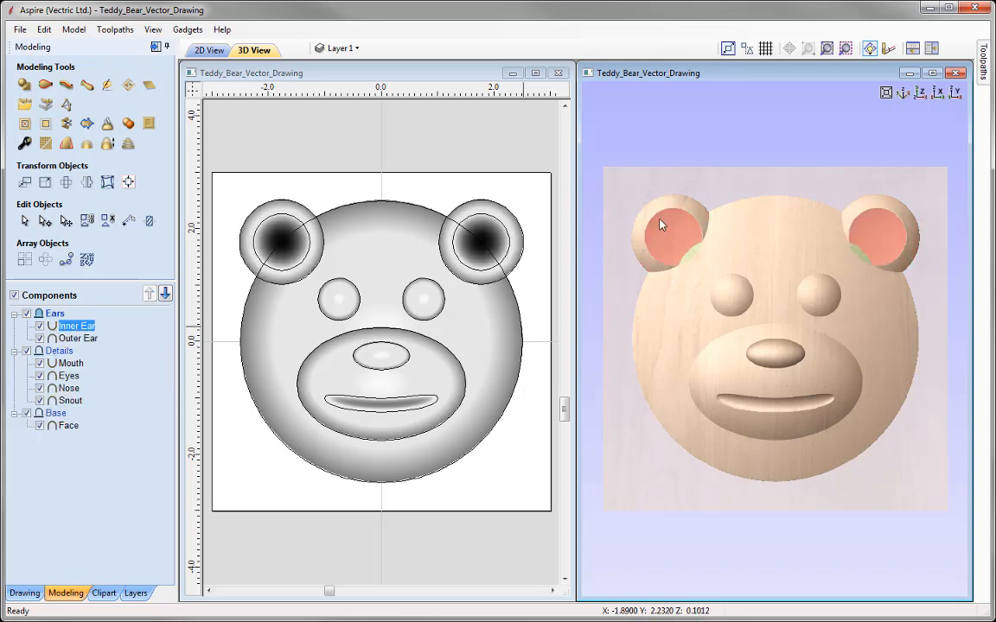
pyautogui.click(78, 339)
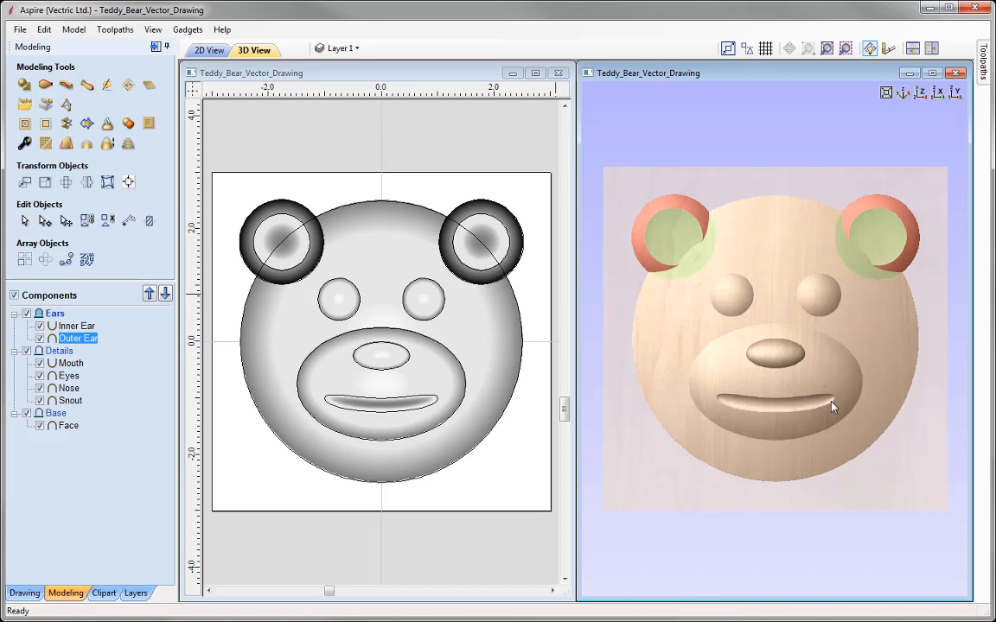
pyautogui.click(55, 434)
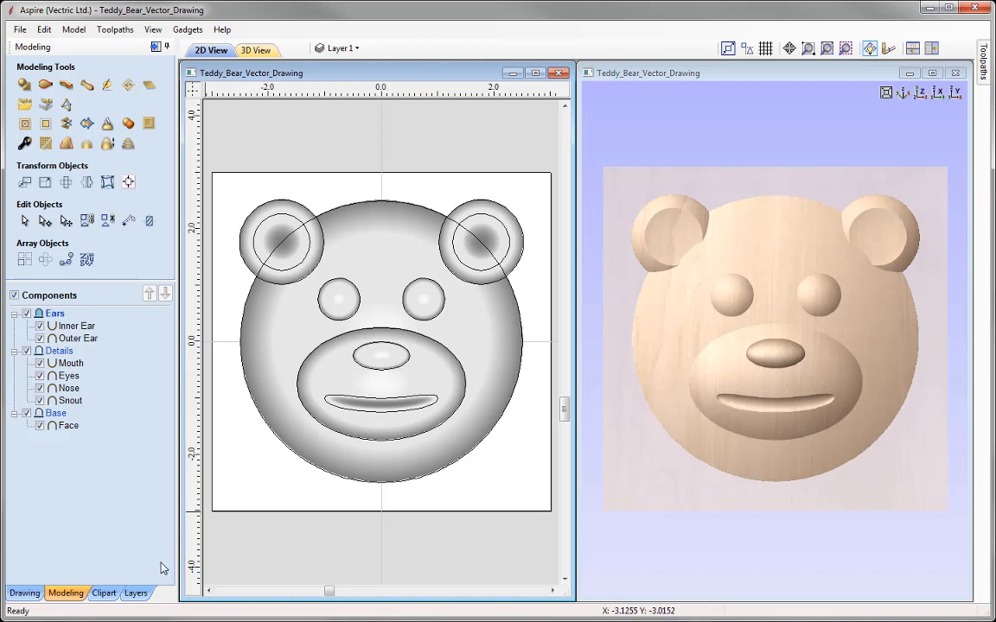
pyautogui.click(68, 401)
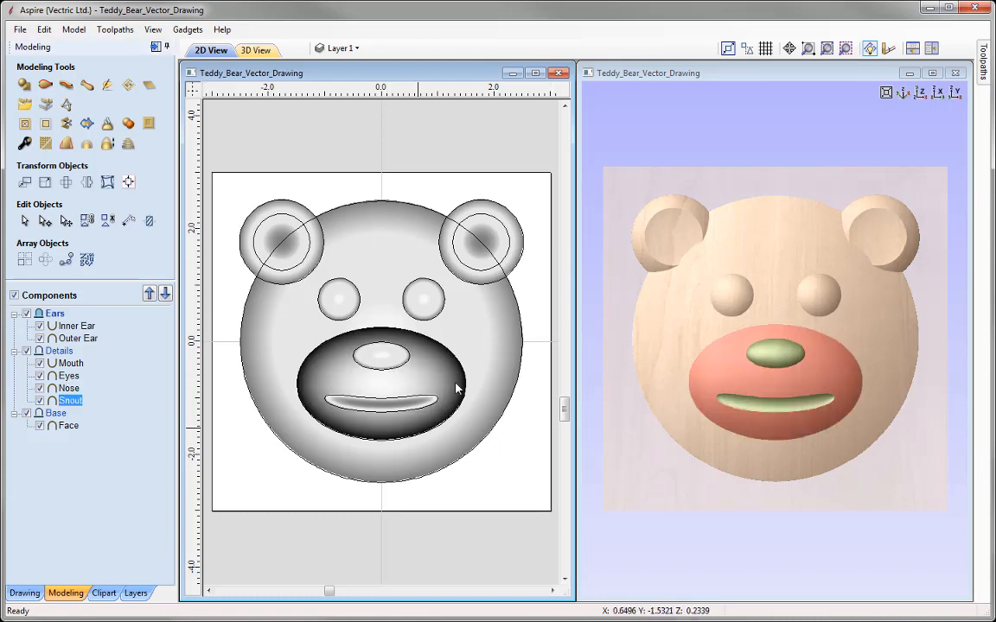
pyautogui.click(368, 467)
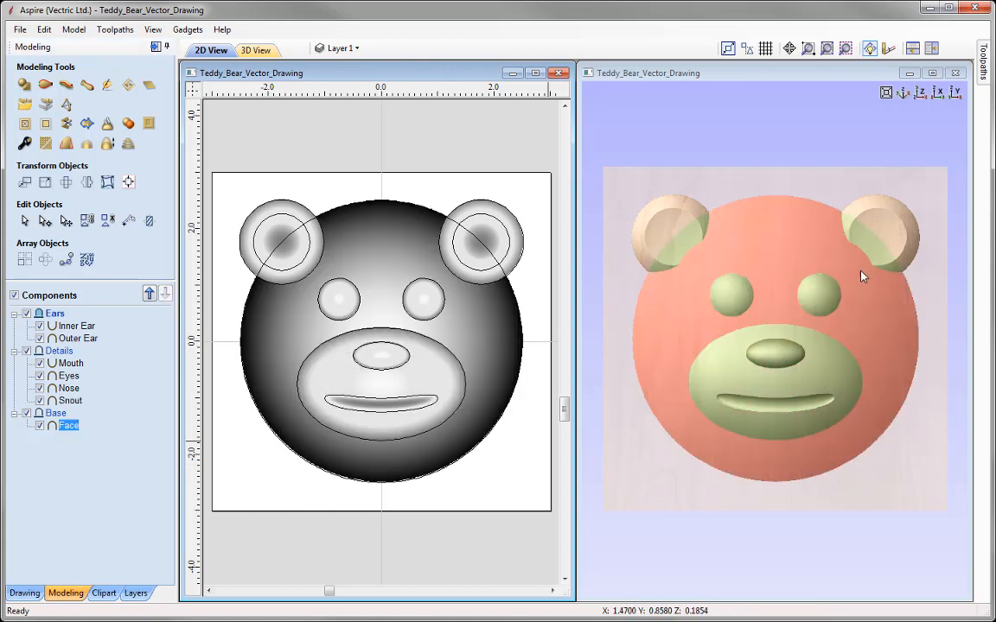
pyautogui.click(909, 215)
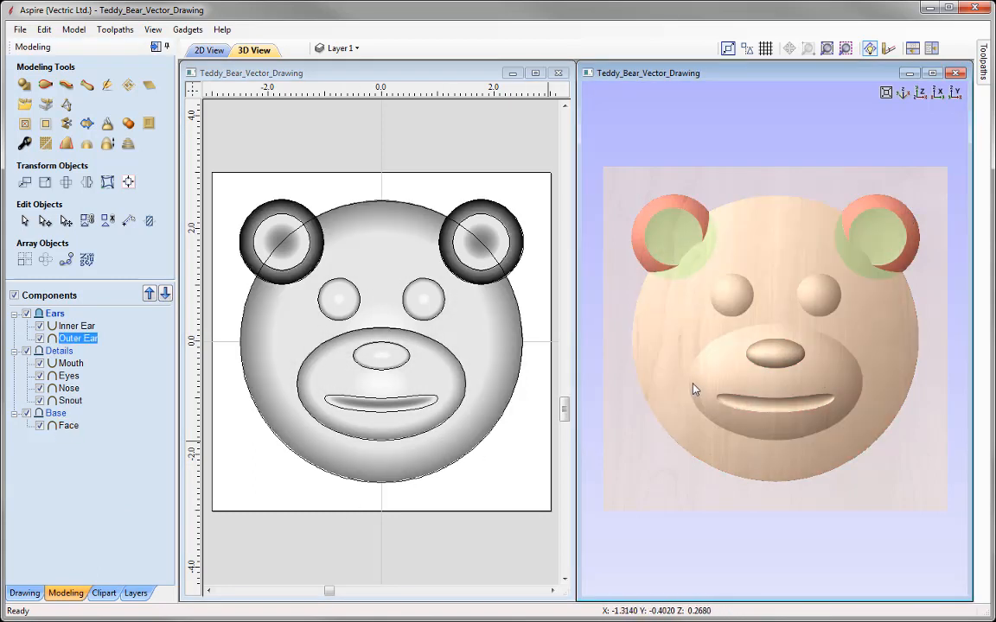
# Select the Snout, Mouth and Nose components together and try rotating and moving them up across the face
pyautogui.click(336, 395)
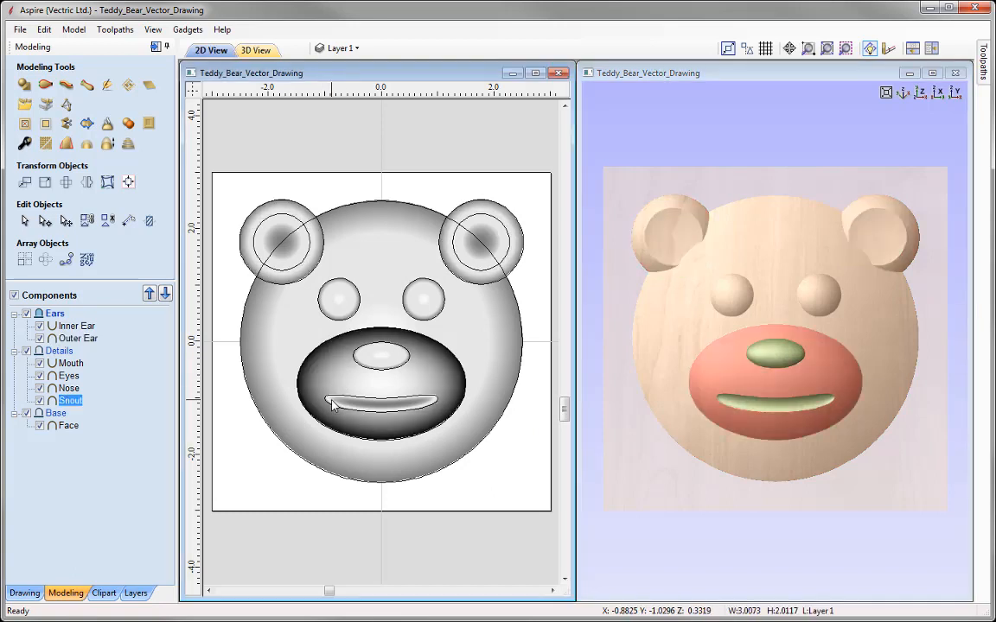
pyautogui.keyDown('shift'); pyautogui.click(373, 413); pyautogui.keyUp('shift')
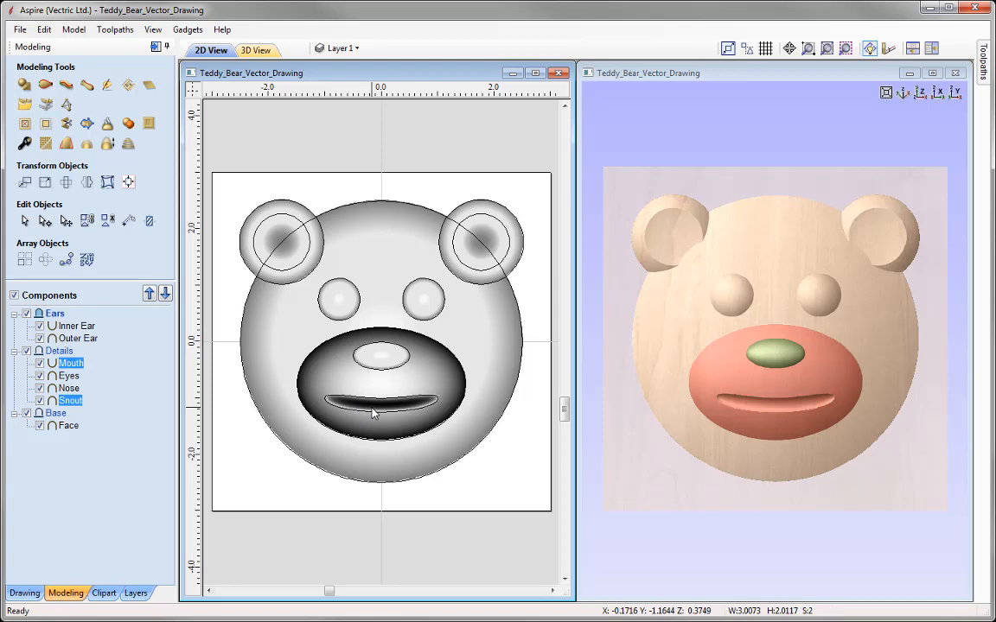
pyautogui.keyDown('shift'); pyautogui.click(381, 358); pyautogui.keyUp('shift')
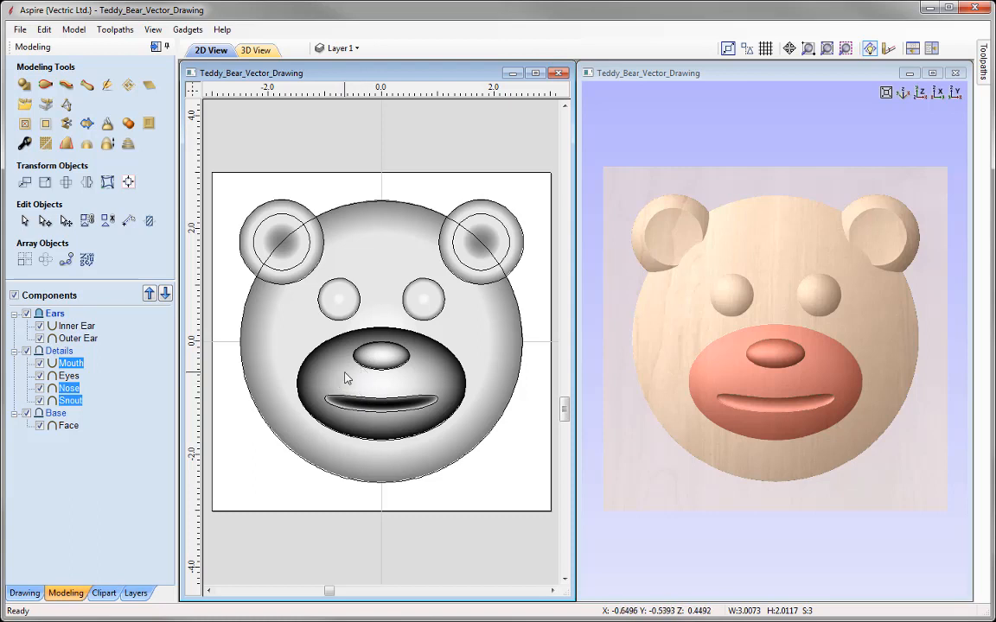
pyautogui.click(345, 378)
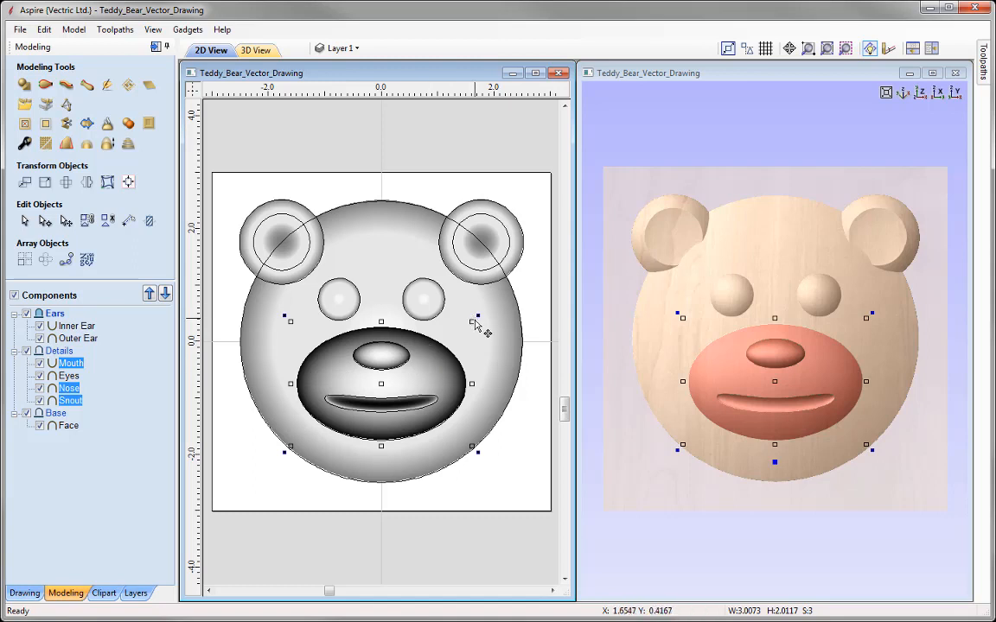
pyautogui.moveTo(471, 320); pyautogui.dragTo(407, 235)
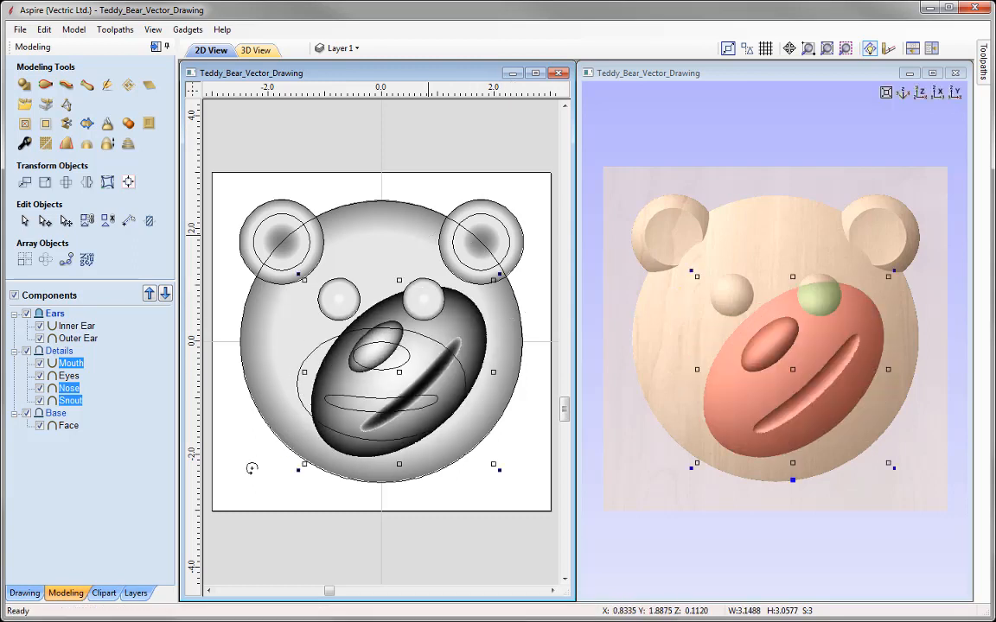
pyautogui.moveTo(385, 275); pyautogui.dragTo(372, 250)
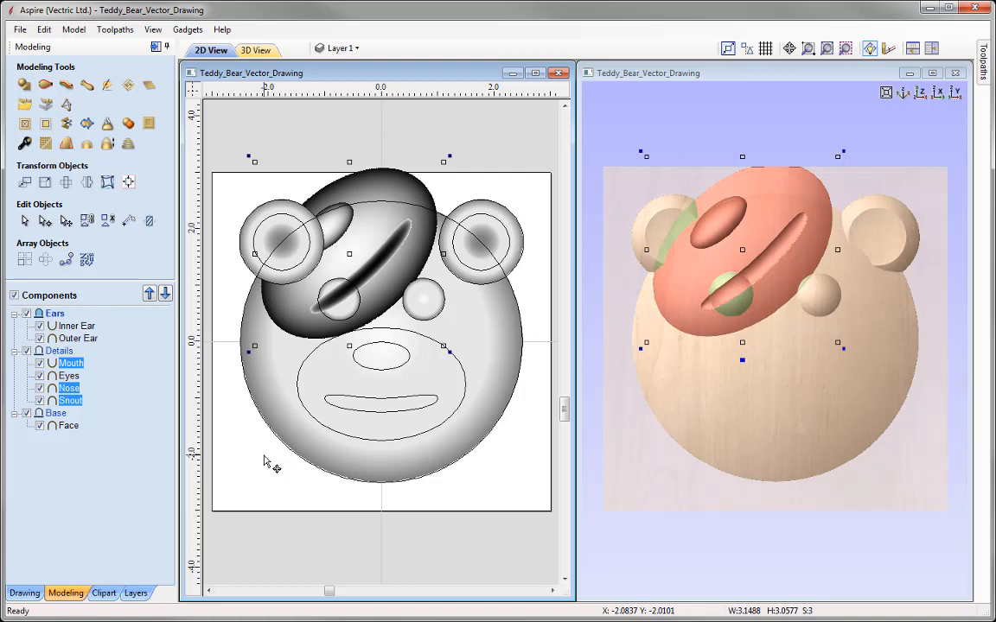
# Undo the moving and rotating of the Snout, Mouth and Nose components
pyautogui.click(44, 31)
pyautogui.click(59, 45)
pyautogui.click(44, 29)
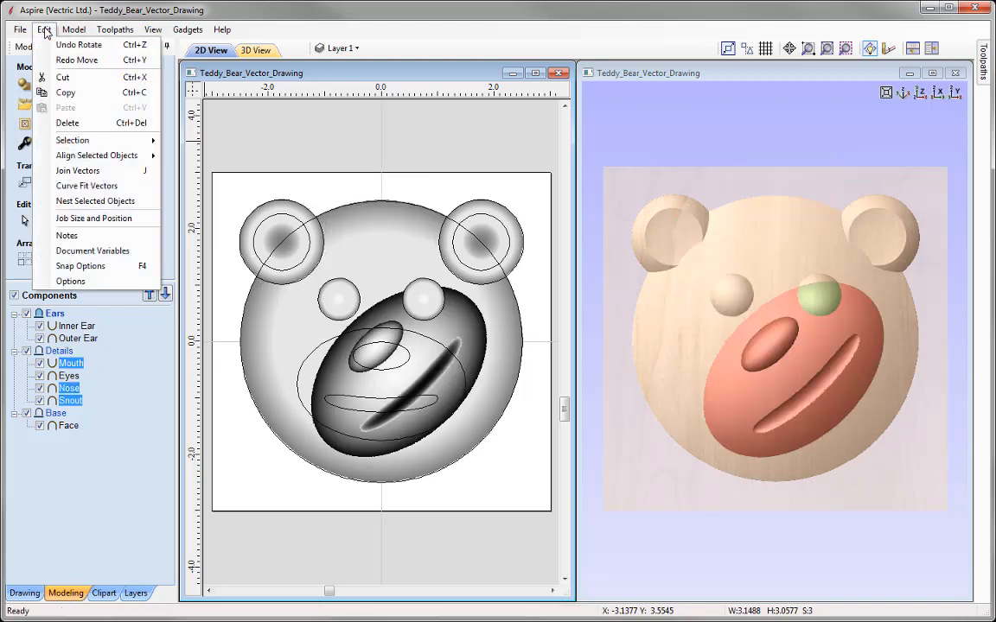
pyautogui.click(57, 44)
pyautogui.click(44, 30)
pyautogui.click(59, 44)
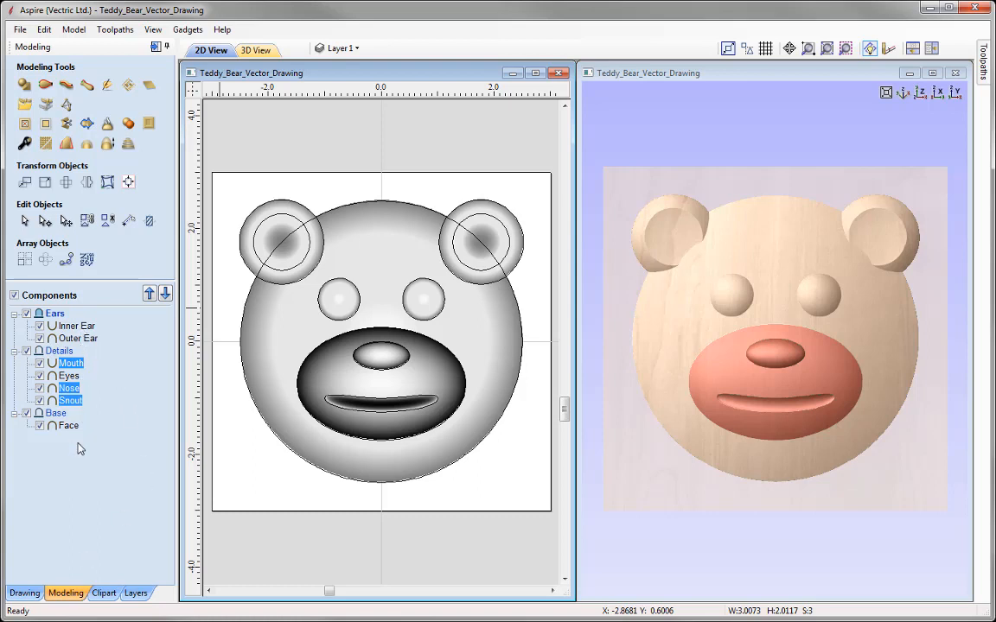
# Select all components from Inner Ear to Face together, examine them in both views and clear the selection
pyautogui.click(74, 327)
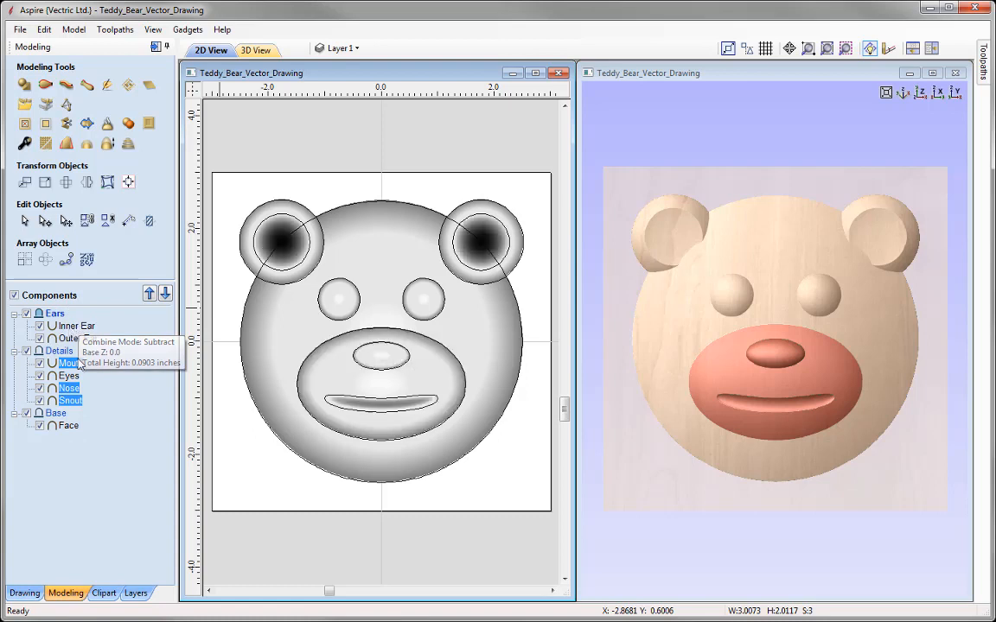
pyautogui.keyDown('shift'); pyautogui.click(64, 427); pyautogui.keyUp('shift')
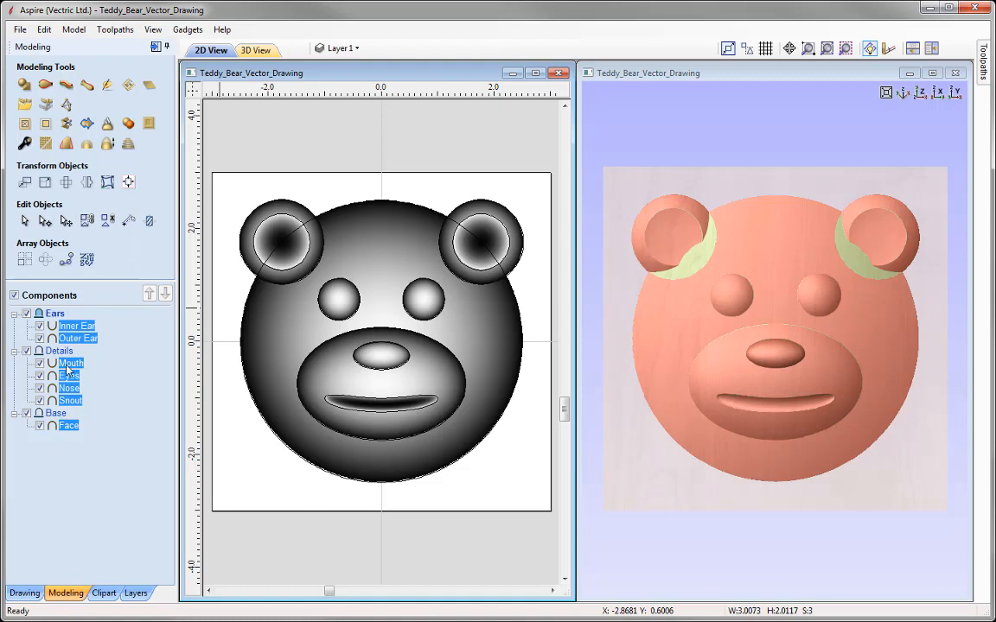
pyautogui.moveTo(69, 435)
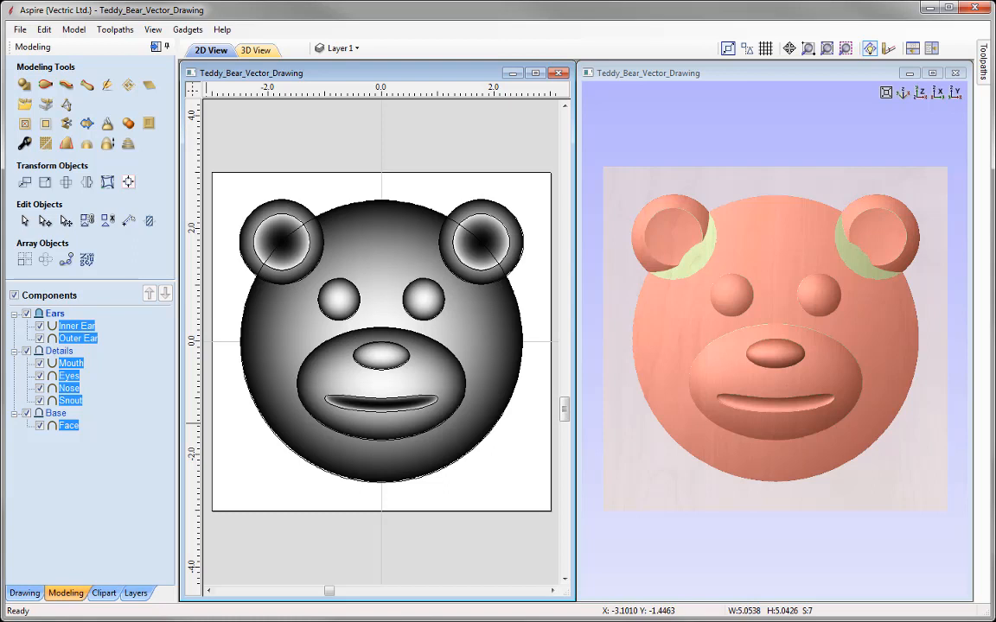
pyautogui.click(231, 211)
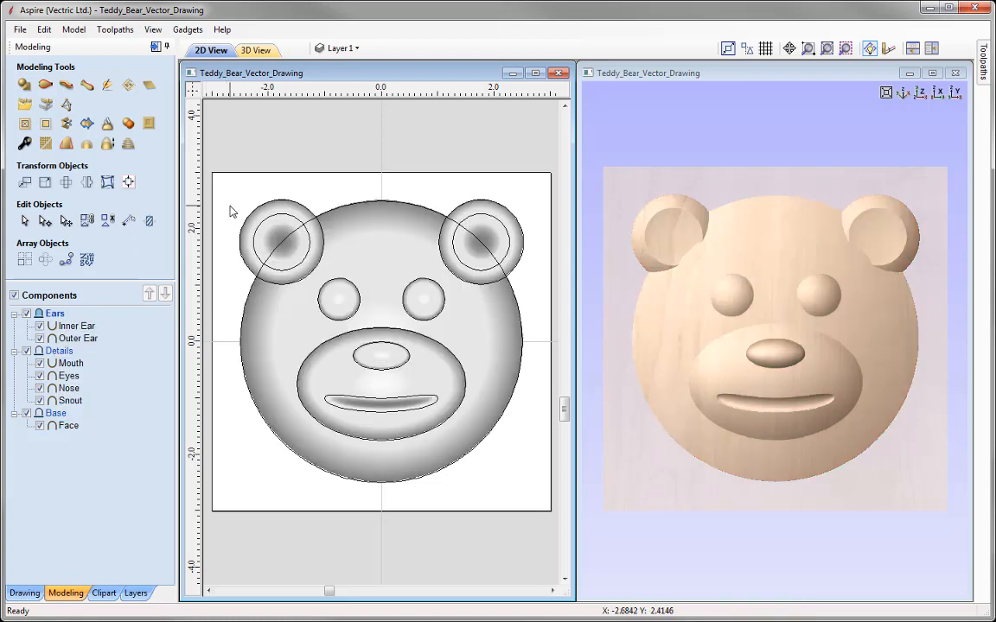
# Copy the two outer ear circles and the face circle to a new visible, active layer named Layer 2
pyautogui.click(267, 201)
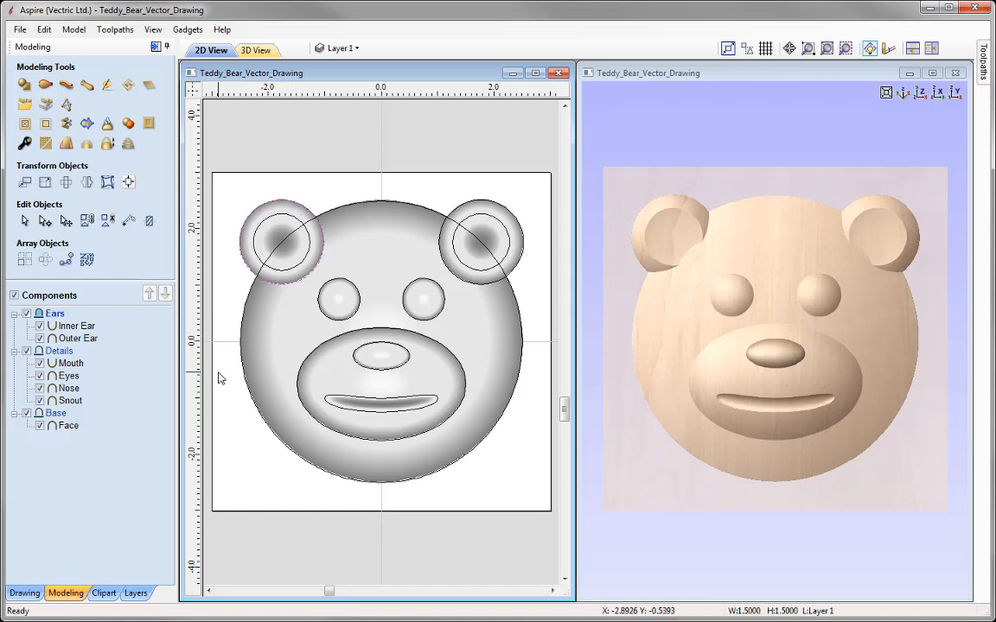
pyautogui.keyDown('shift'); pyautogui.click(377, 201); pyautogui.keyUp('shift')
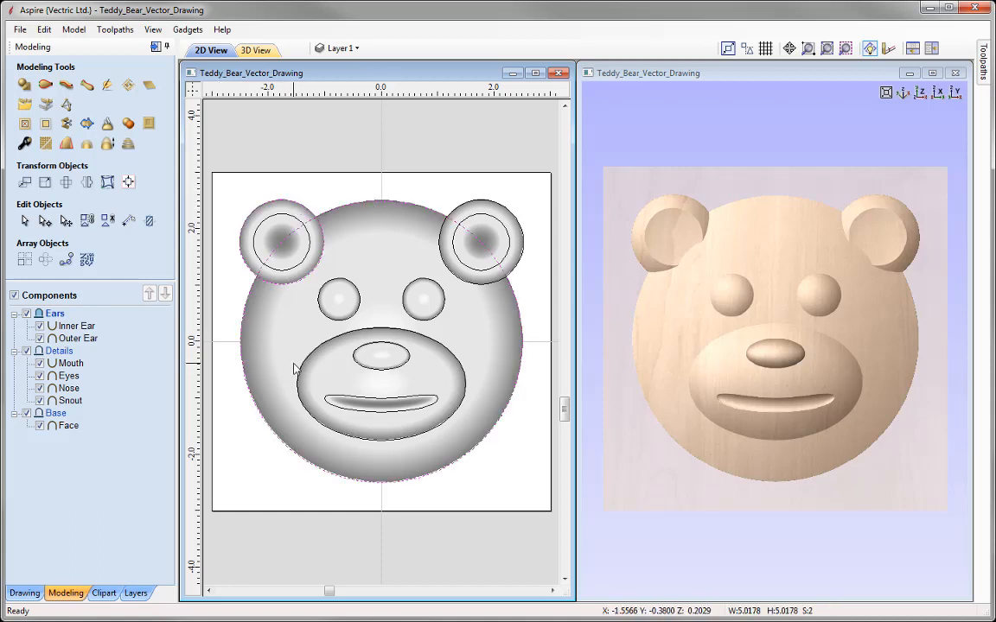
pyautogui.keyDown('shift'); pyautogui.click(442, 226); pyautogui.keyUp('shift')
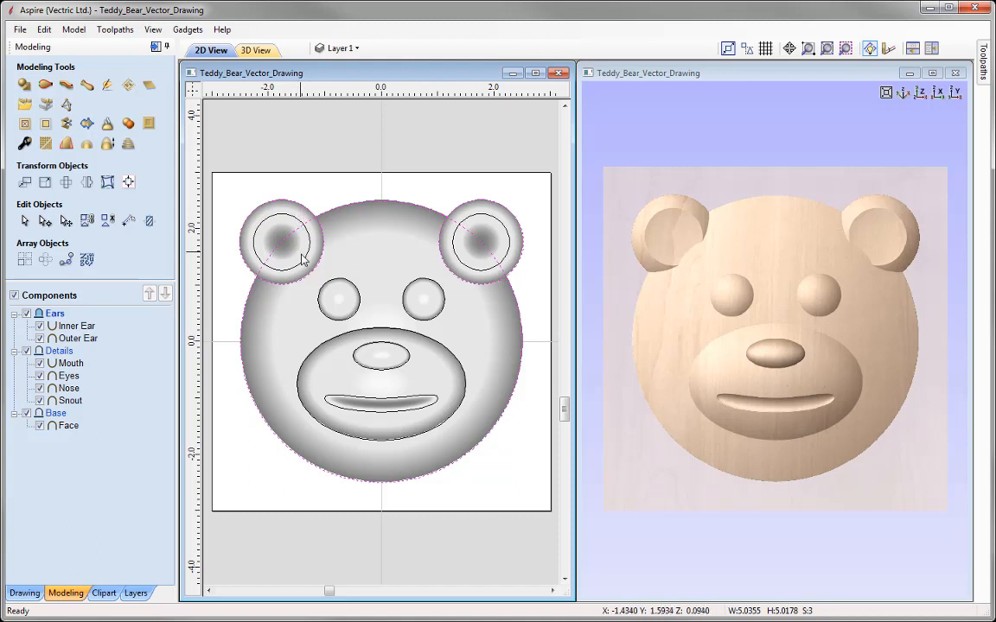
pyautogui.rightClick(336, 215)
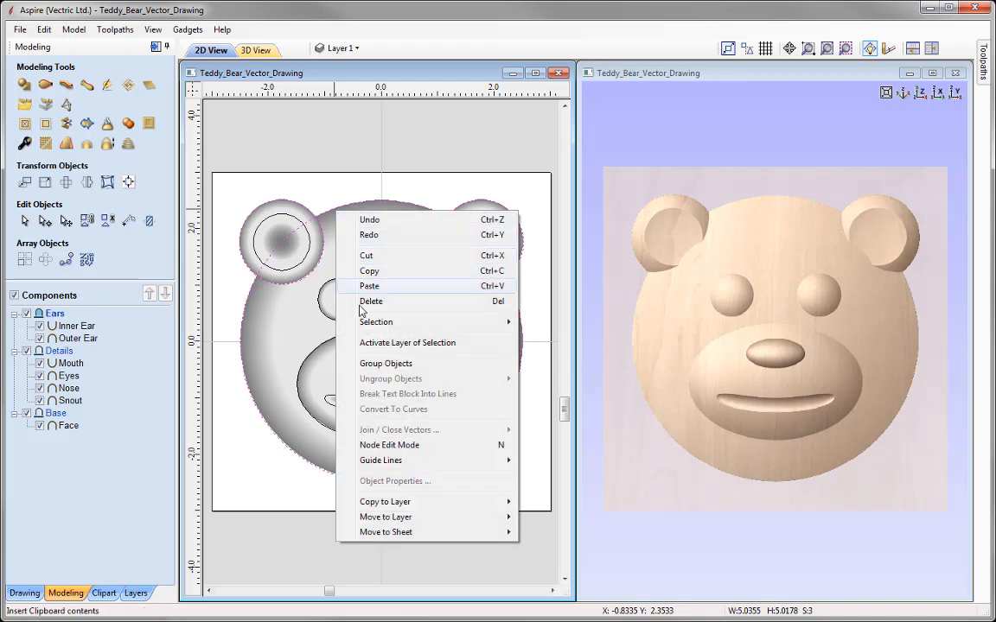
pyautogui.moveTo(416, 505)
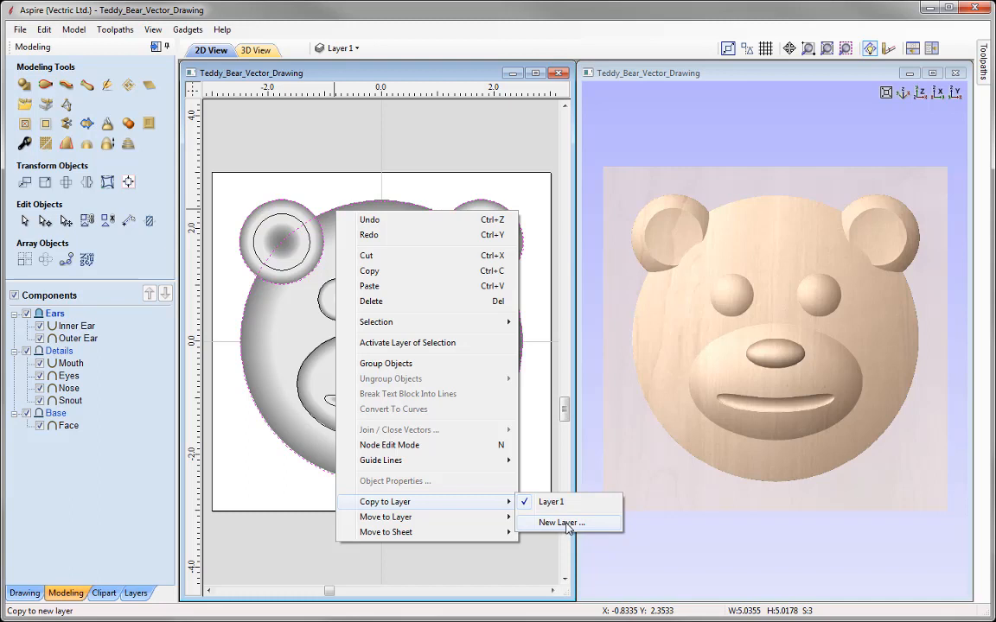
pyautogui.click(566, 524)
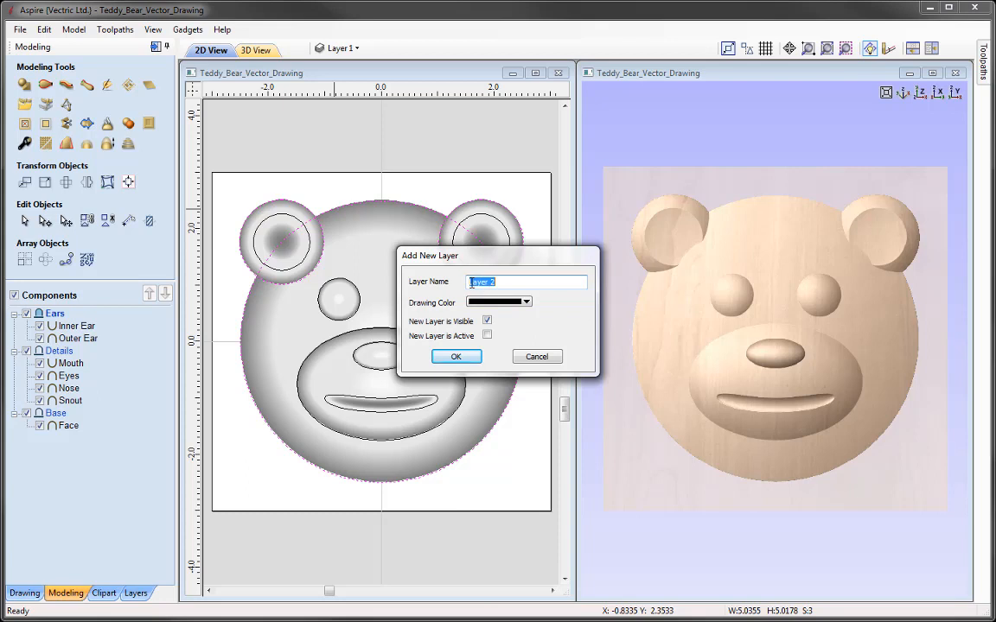
pyautogui.click(487, 335)
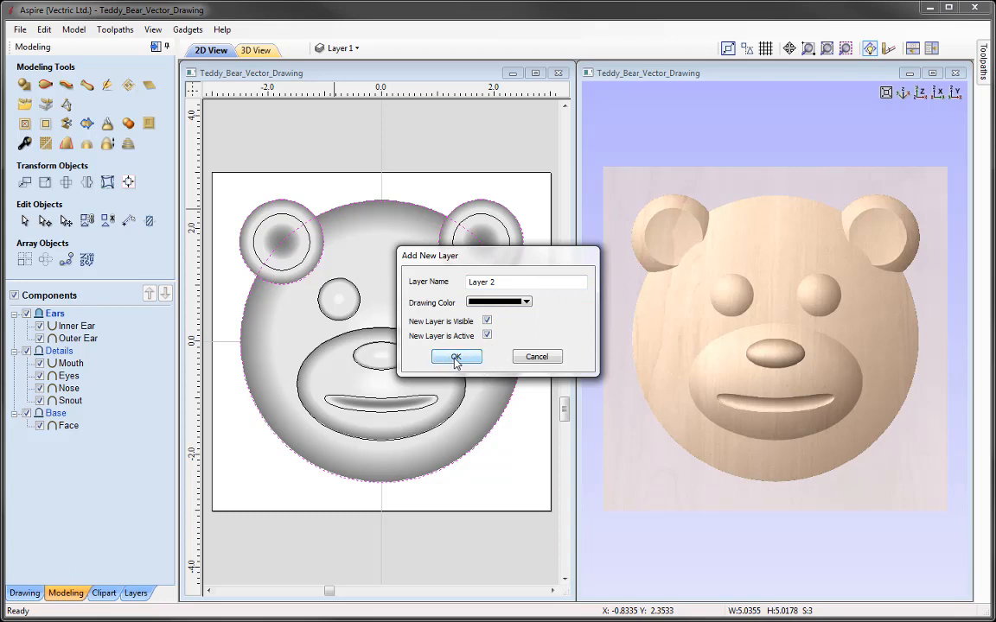
pyautogui.click(455, 357)
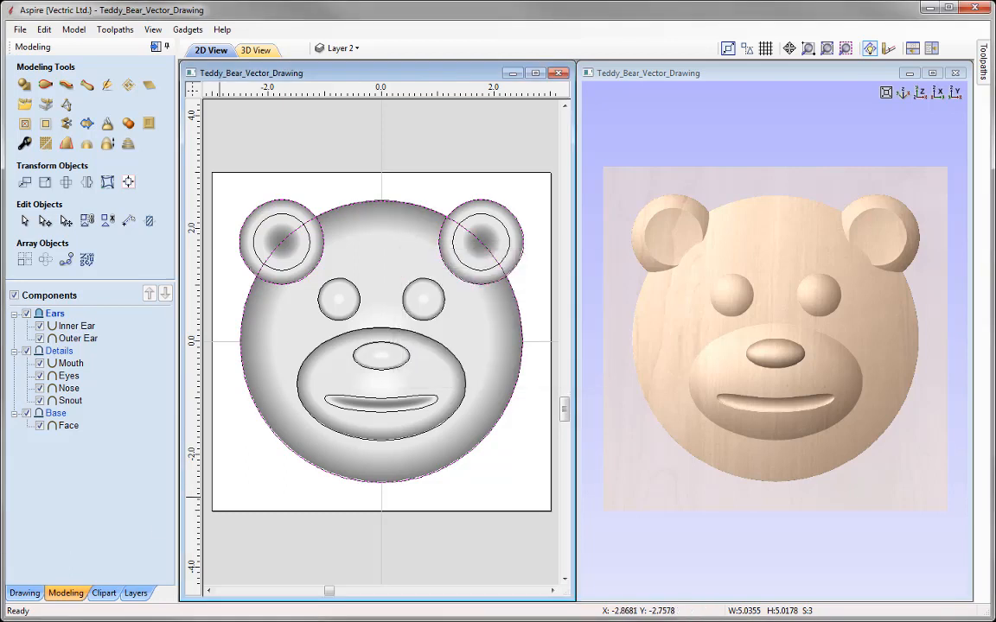
# Hide Layer 1 so that only the copied ear and face circles on Layer 2 are displayed
pyautogui.click(137, 594)
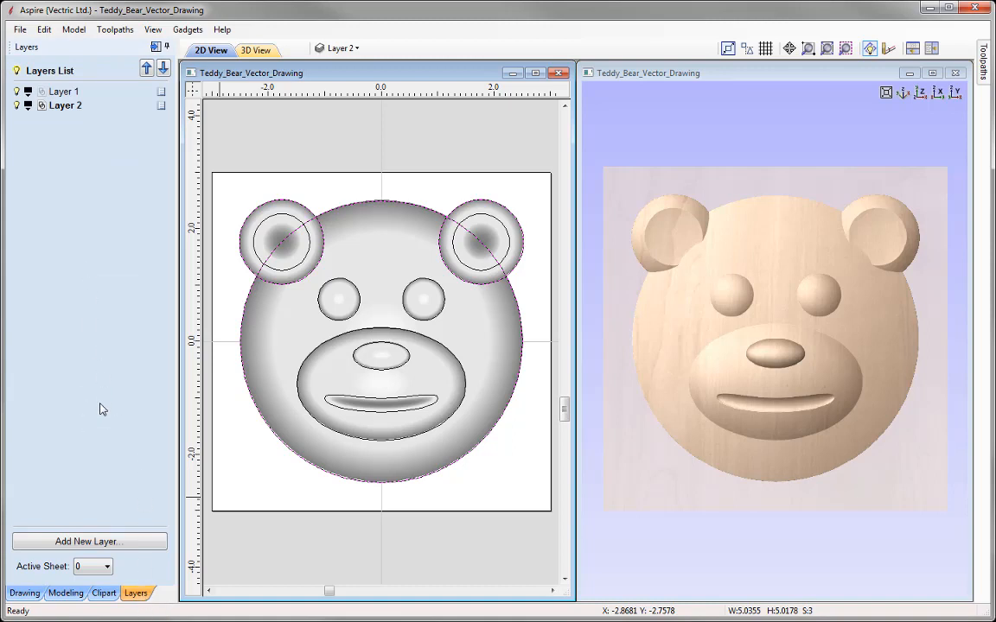
pyautogui.click(17, 91)
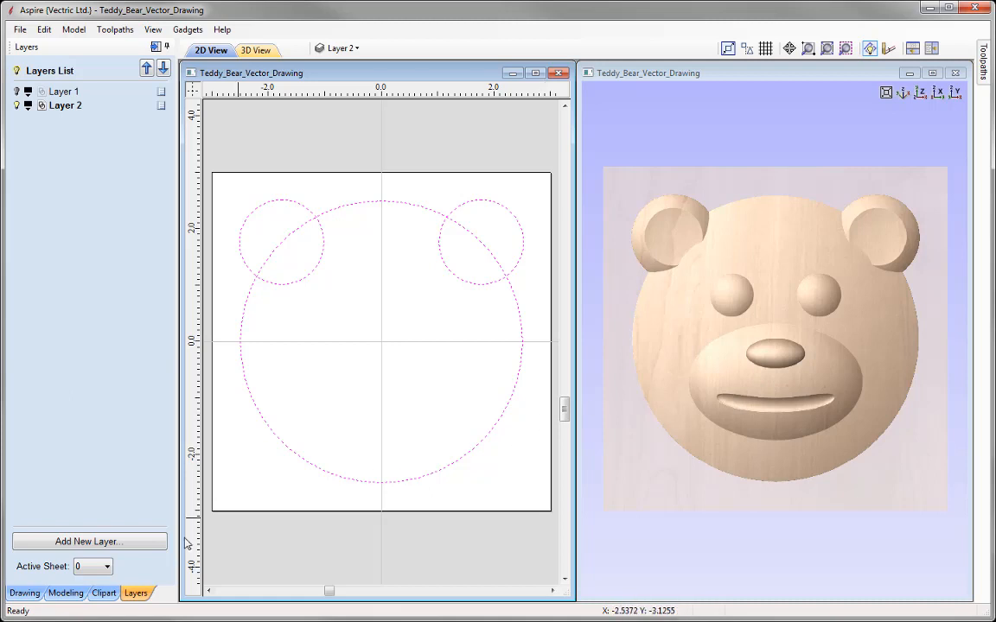
# Weld the two outer ear circles and the face circle on Layer 2 into one closed bear outline
pyautogui.click(65, 592)
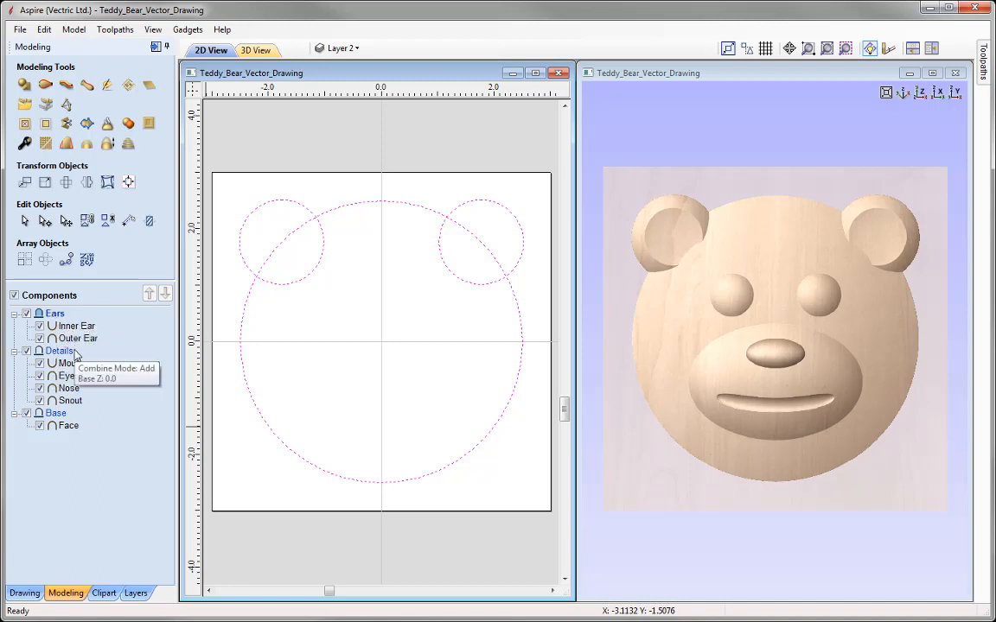
pyautogui.click(25, 594)
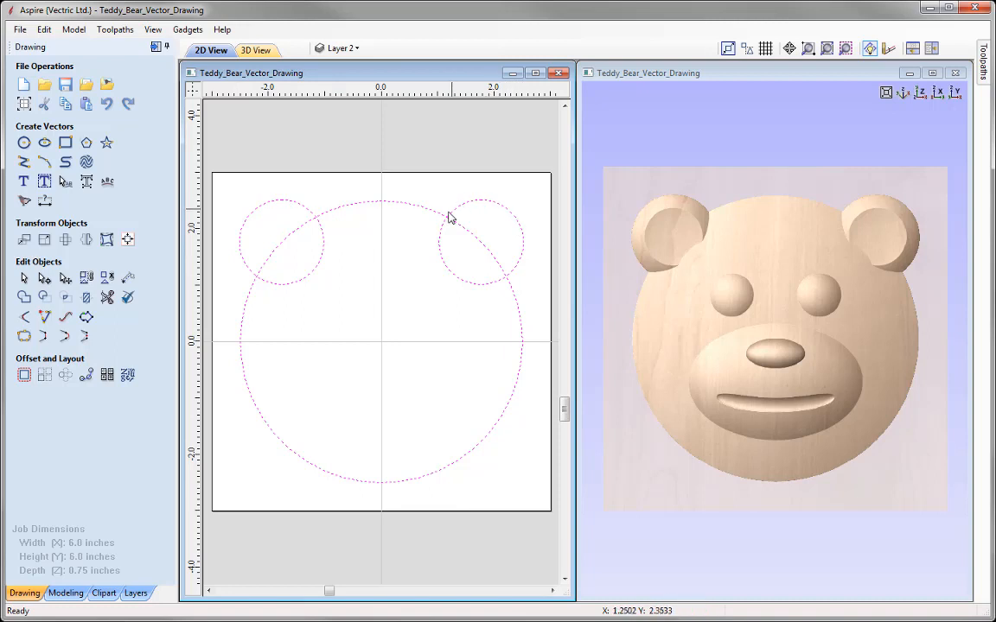
pyautogui.click(23, 299)
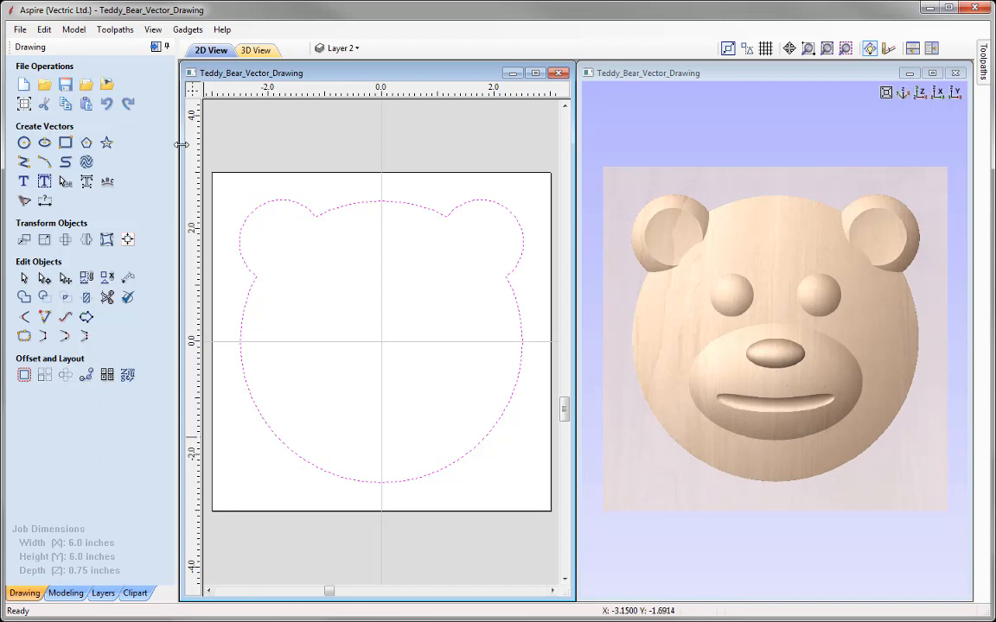
# Switch the workspace to the toolpath layout and look through the collapsed Drawing, Modeling, Layers and Clipart pages
pyautogui.click(156, 48)
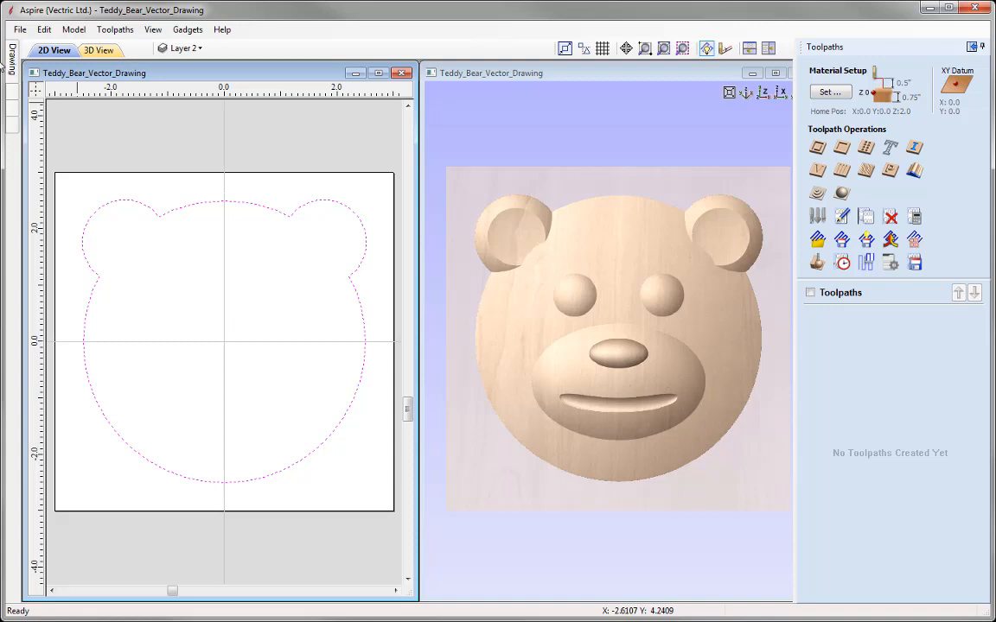
pyautogui.click(13, 53)
pyautogui.click(12, 93)
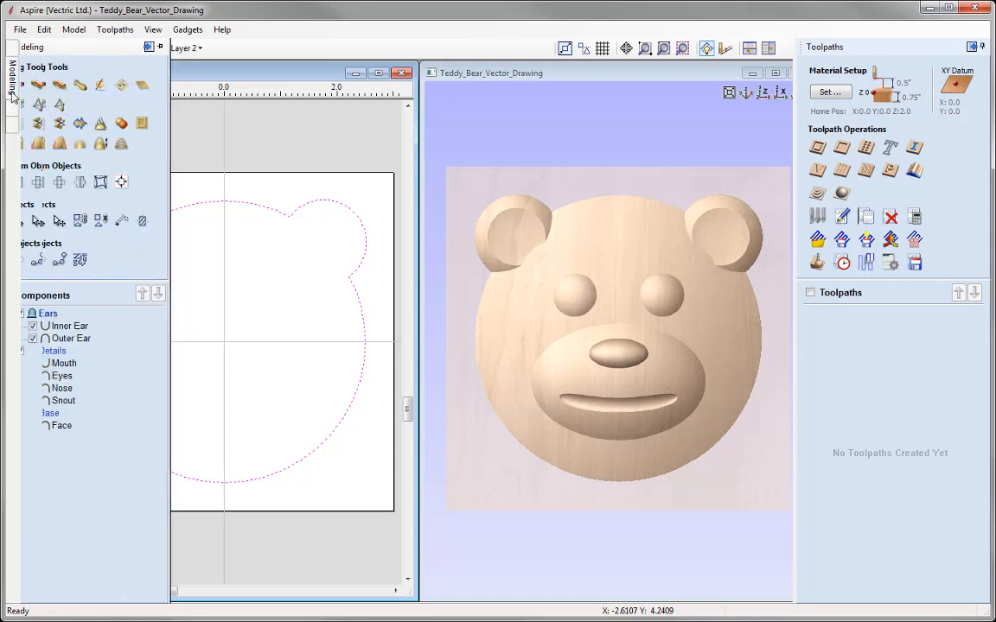
pyautogui.click(13, 109)
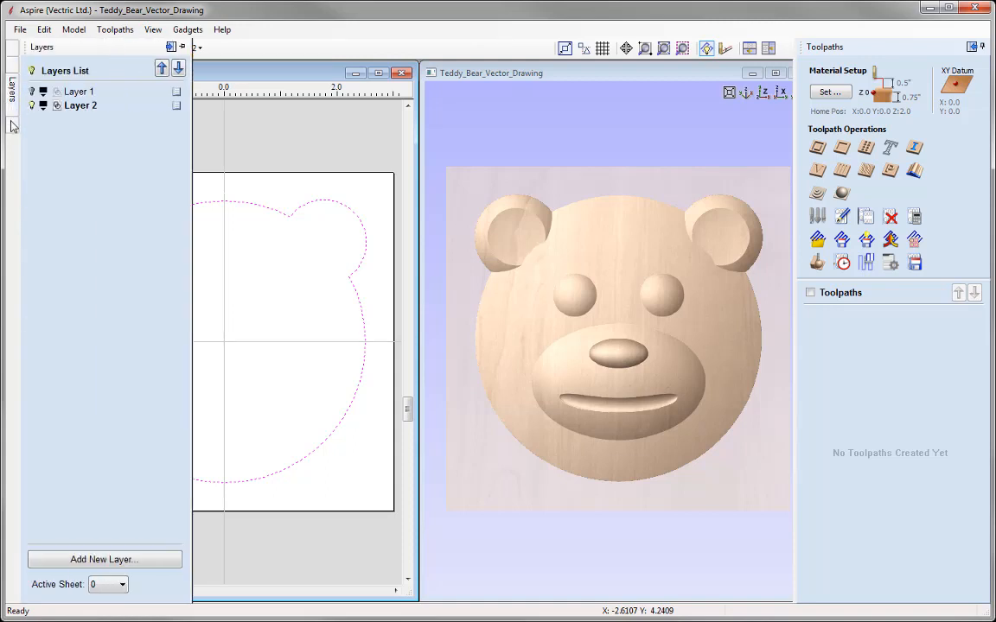
pyautogui.click(12, 131)
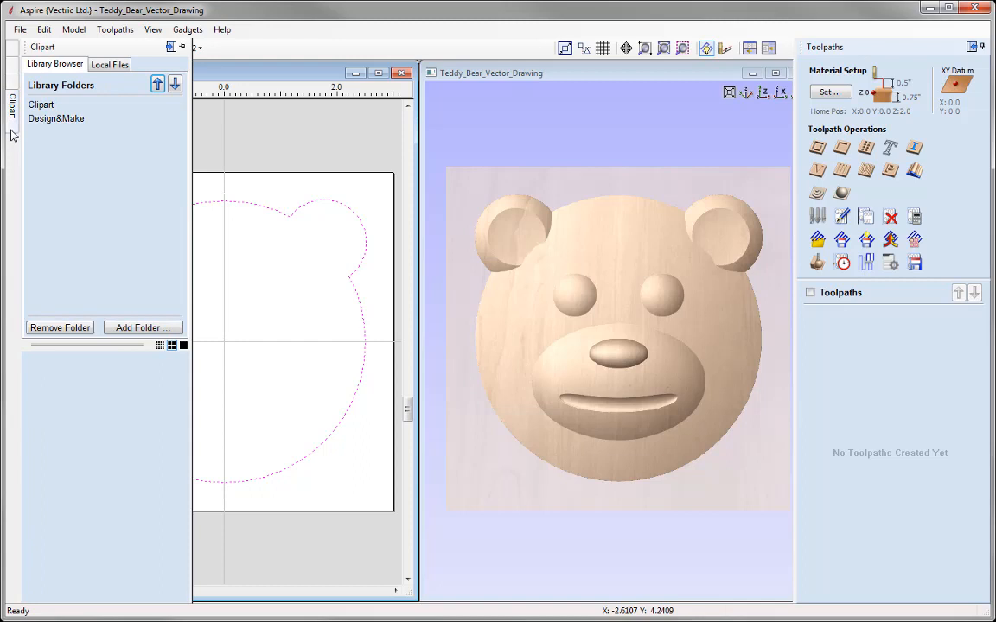
pyautogui.click(13, 54)
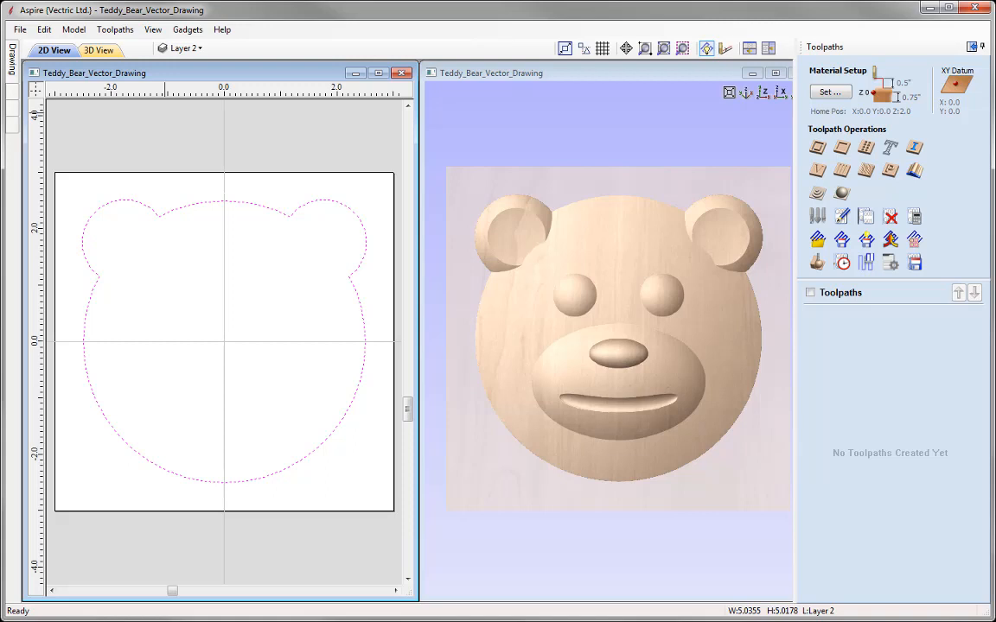
# In the material setup, place the XY datum at the lower-left corner of the material and keep Z-Zero on the material surface
pyautogui.click(832, 94)
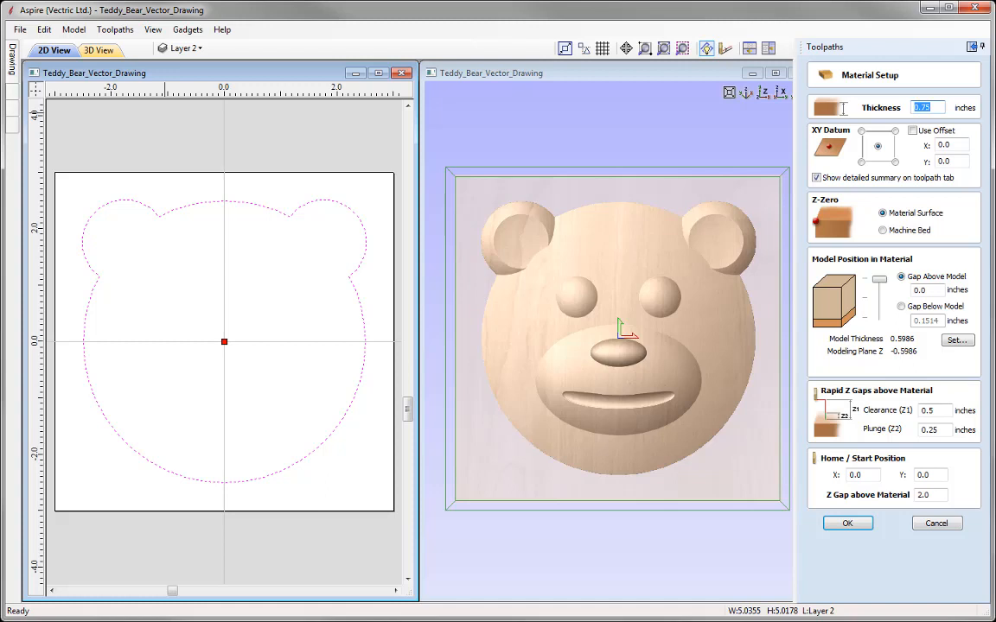
pyautogui.click(919, 106)
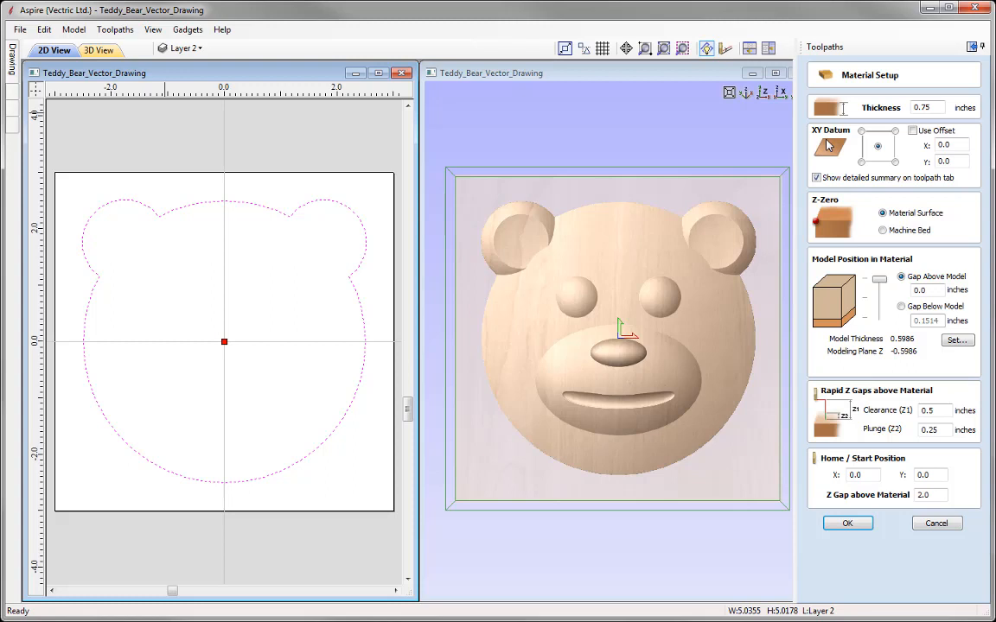
pyautogui.click(860, 163)
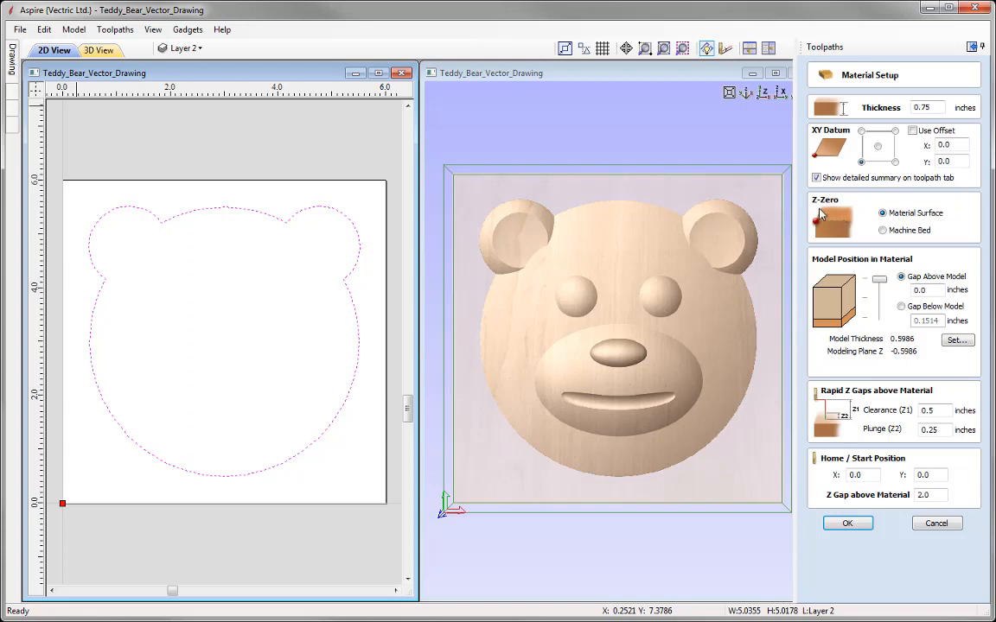
pyautogui.click(887, 215)
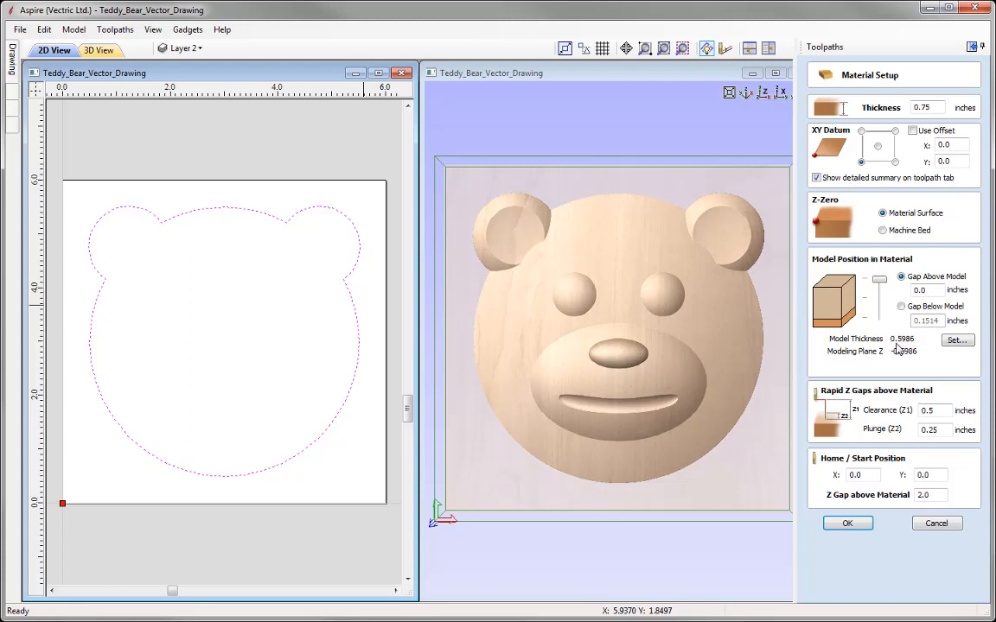
# Set the bear model's height to 0.6 inches
pyautogui.click(956, 341)
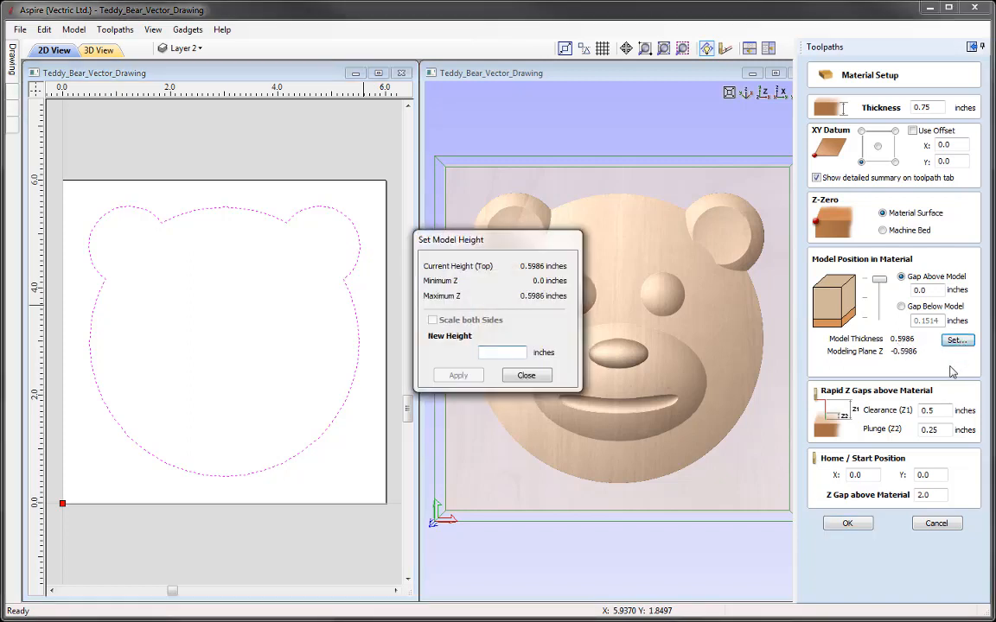
pyautogui.click(491, 352)
pyautogui.write('0.6')
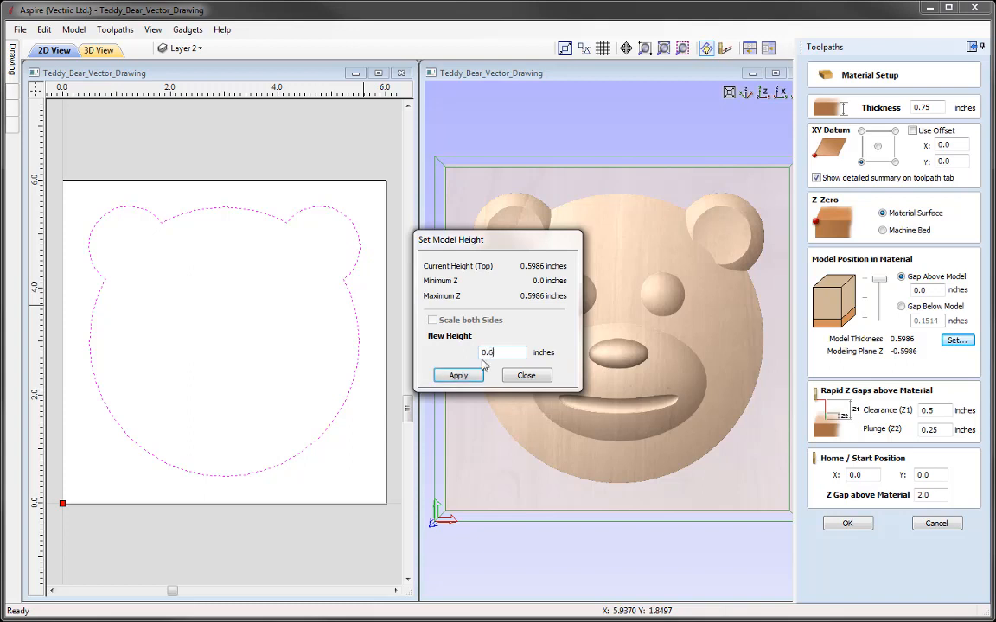
pyautogui.click(459, 376)
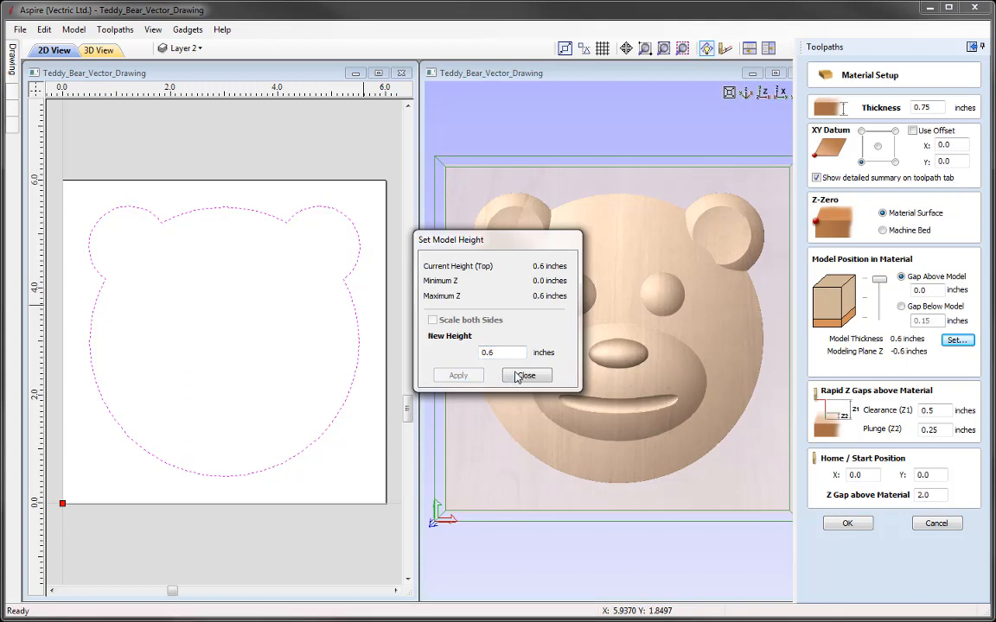
pyautogui.click(524, 378)
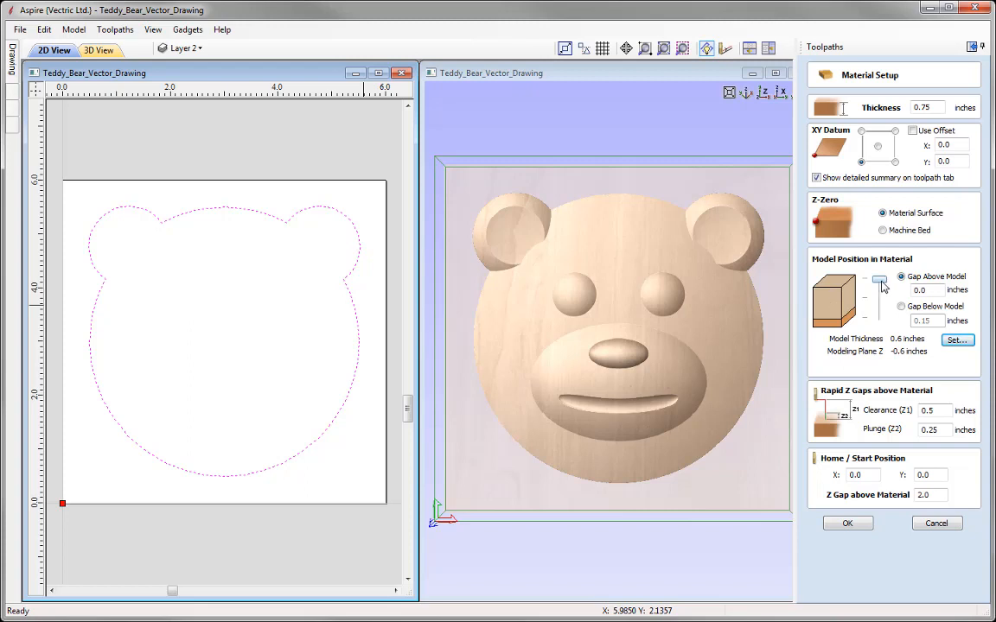
# Position the model within the material with a 0.03 inch gap above it
pyautogui.moveTo(880, 283); pyautogui.dragTo(879, 298)
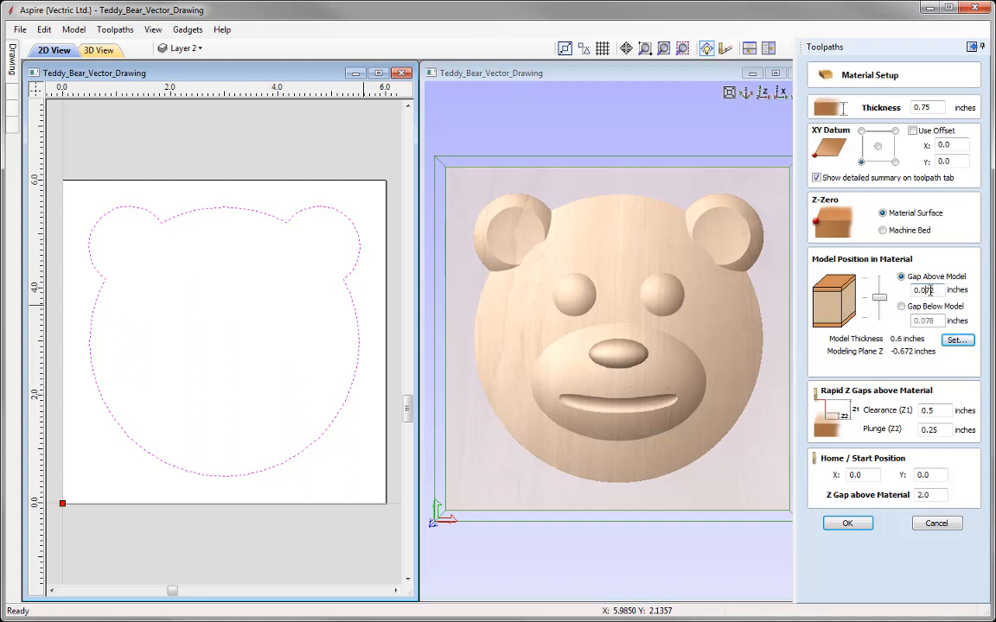
pyautogui.moveTo(930, 290); pyautogui.dragTo(921, 290)
pyautogui.write('3')
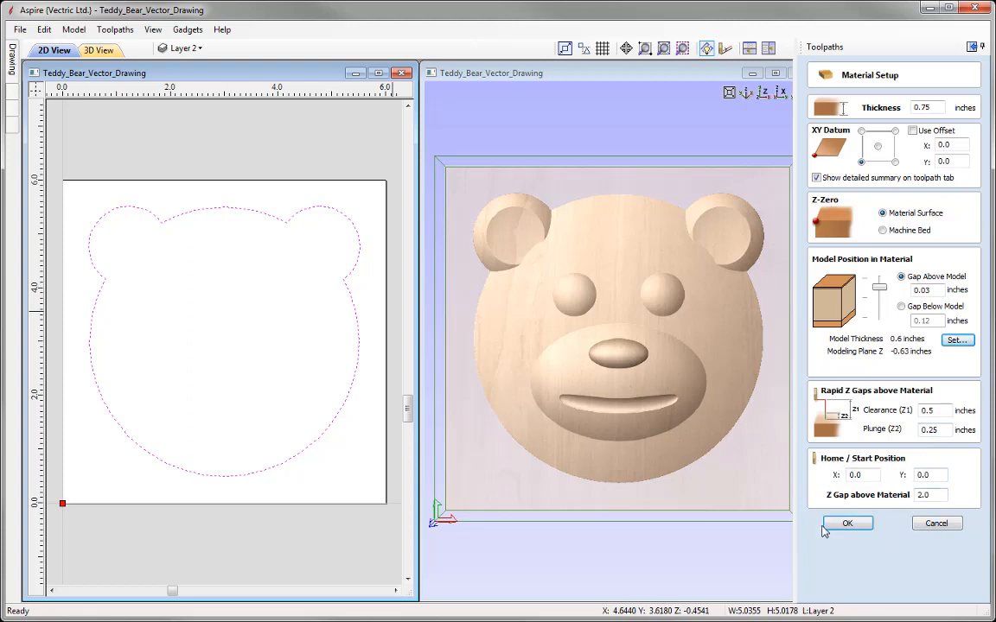
# Set the home position's Z gap above the material to 0.5 inches and accept the material setup
pyautogui.click(936, 494)
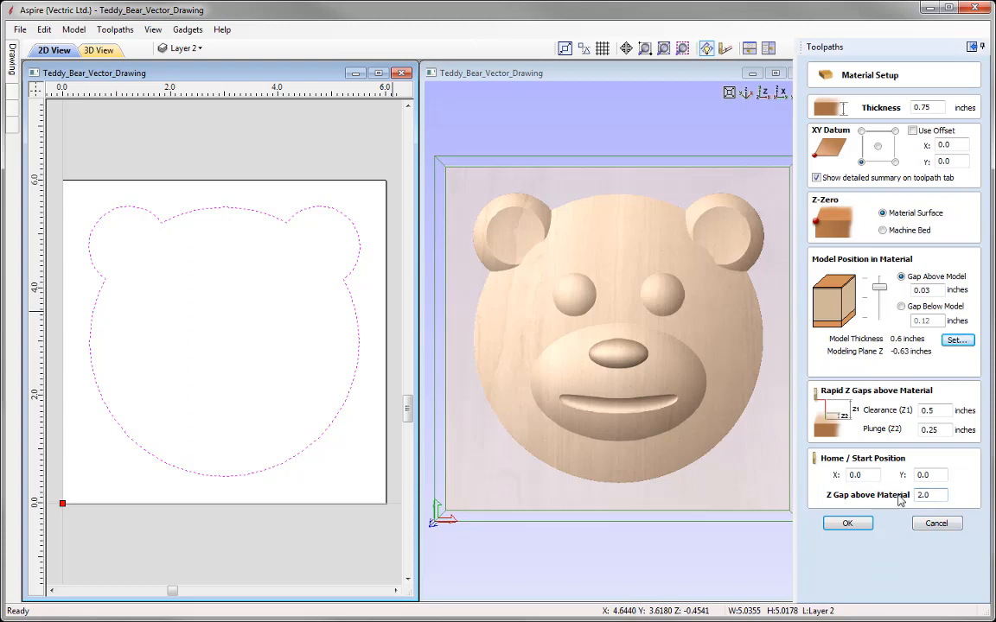
pyautogui.moveTo(933, 496); pyautogui.dragTo(881, 495)
pyautogui.write('0.5')
pyautogui.click(846, 525)
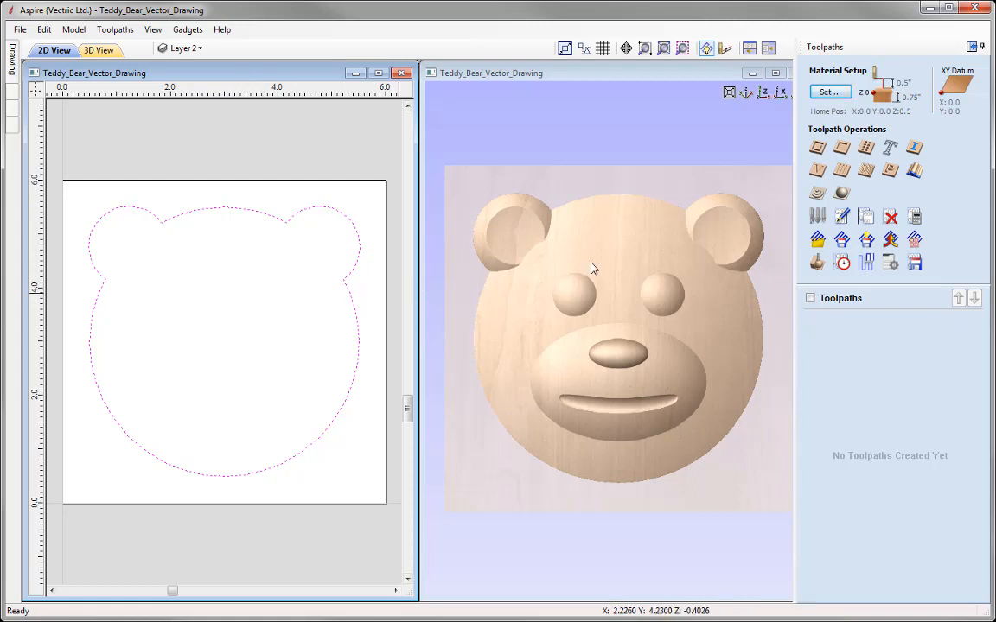
# Start a 3D rough machining toolpath and choose the imperial End Mill (0.25 inch) as its tool
pyautogui.click(819, 195)
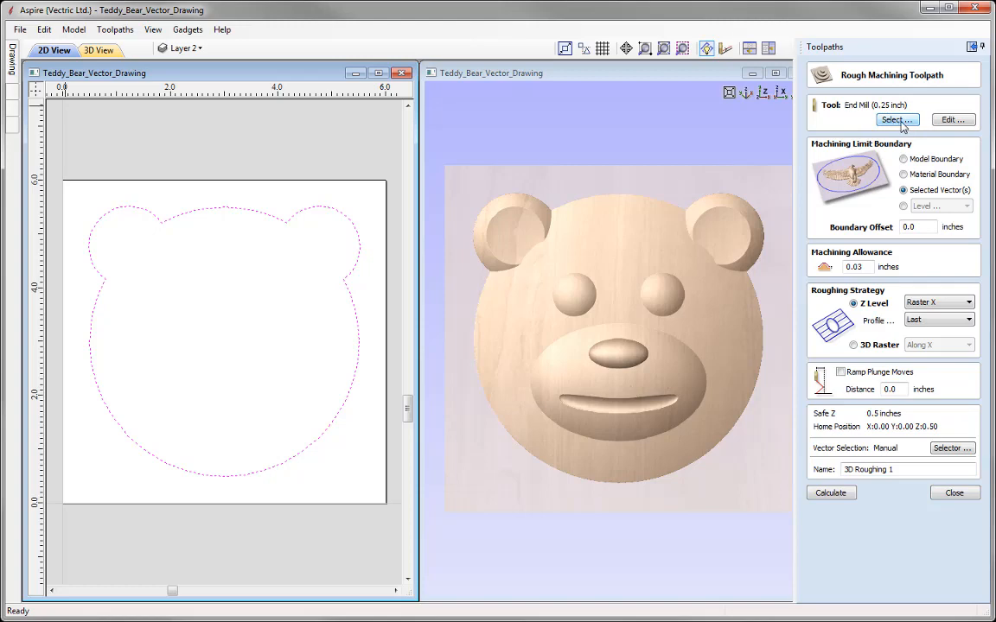
pyautogui.click(897, 120)
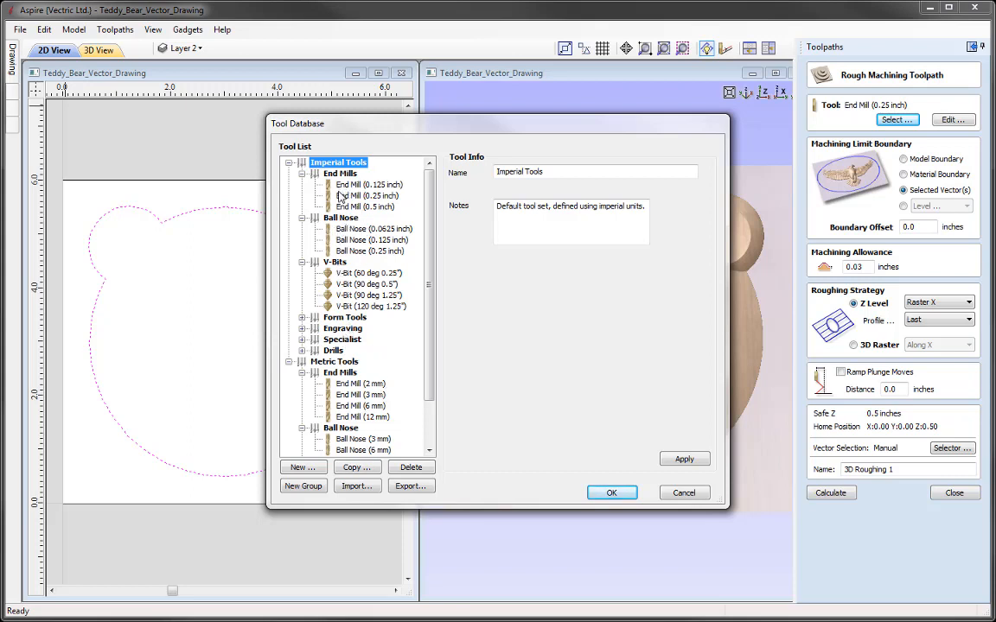
pyautogui.click(367, 195)
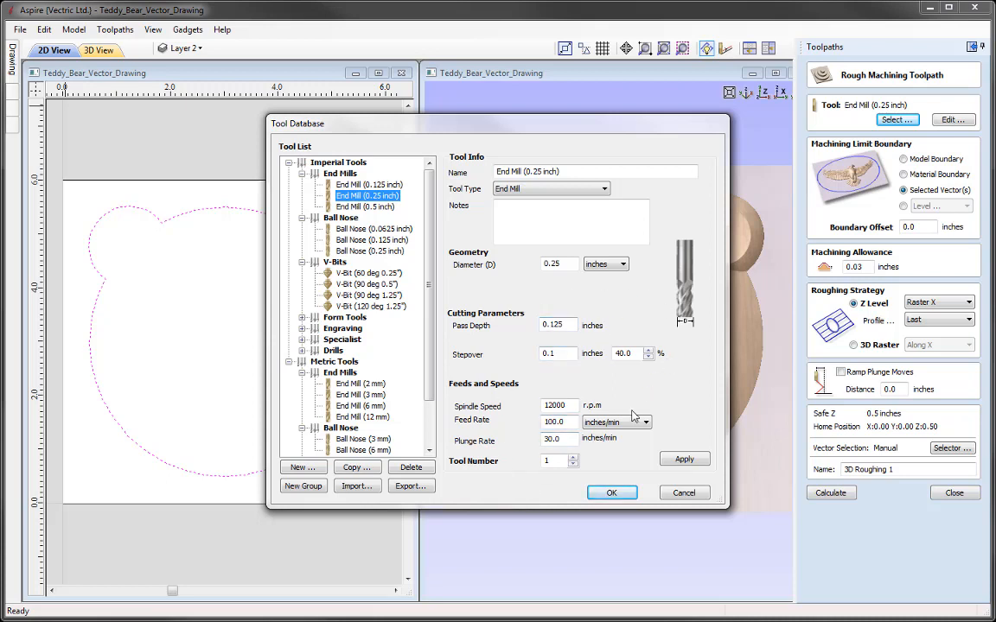
pyautogui.click(611, 494)
pyautogui.click(611, 494)
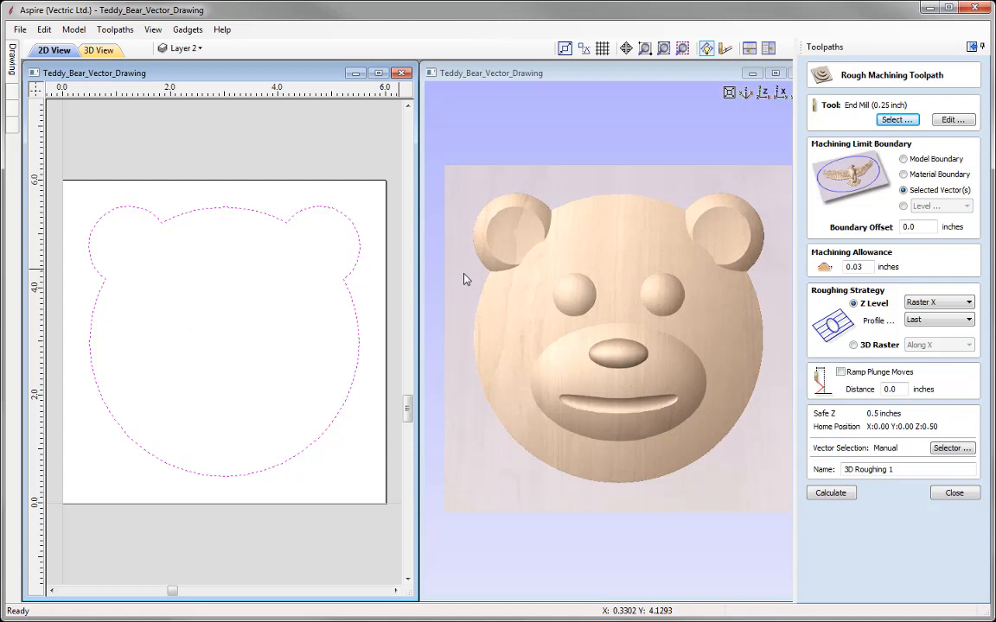
# Set the roughing boundary offset to 0.18 inches, name the toolpath 3D Roughing Bear and calculate it
pyautogui.doubleClick(921, 228)
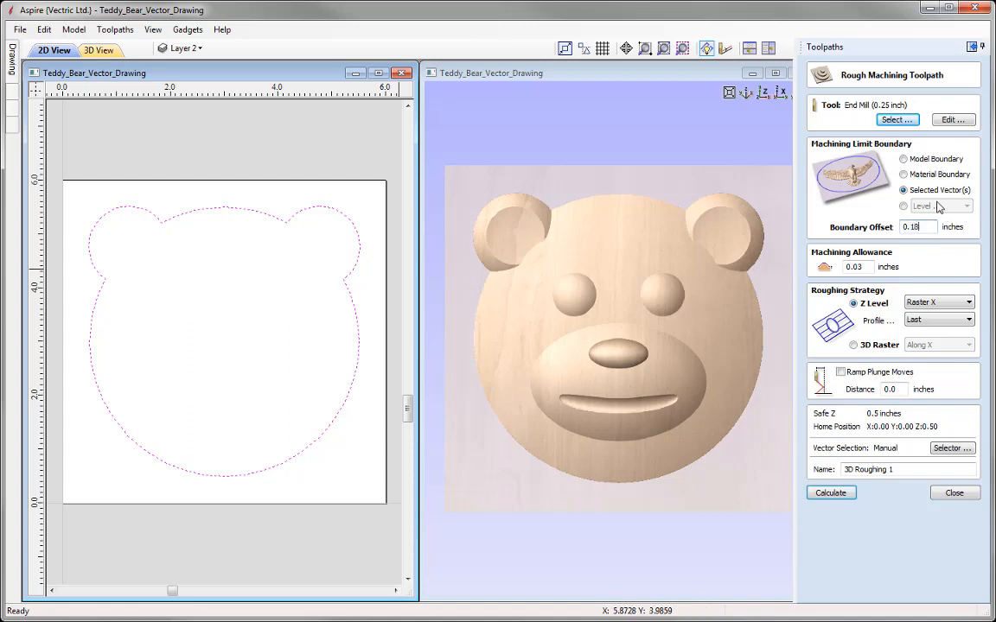
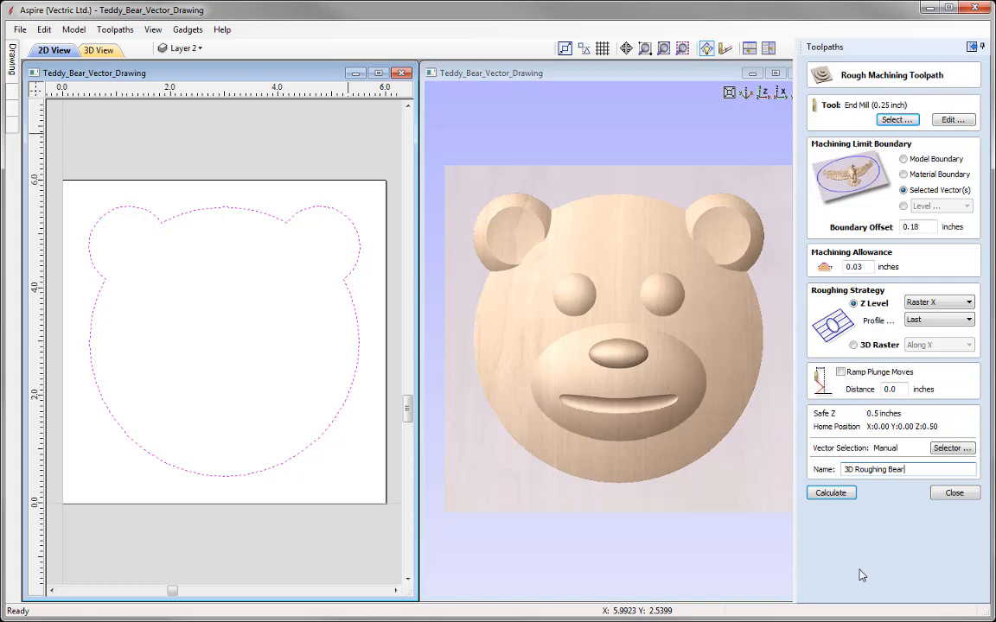
pyautogui.click(834, 500)
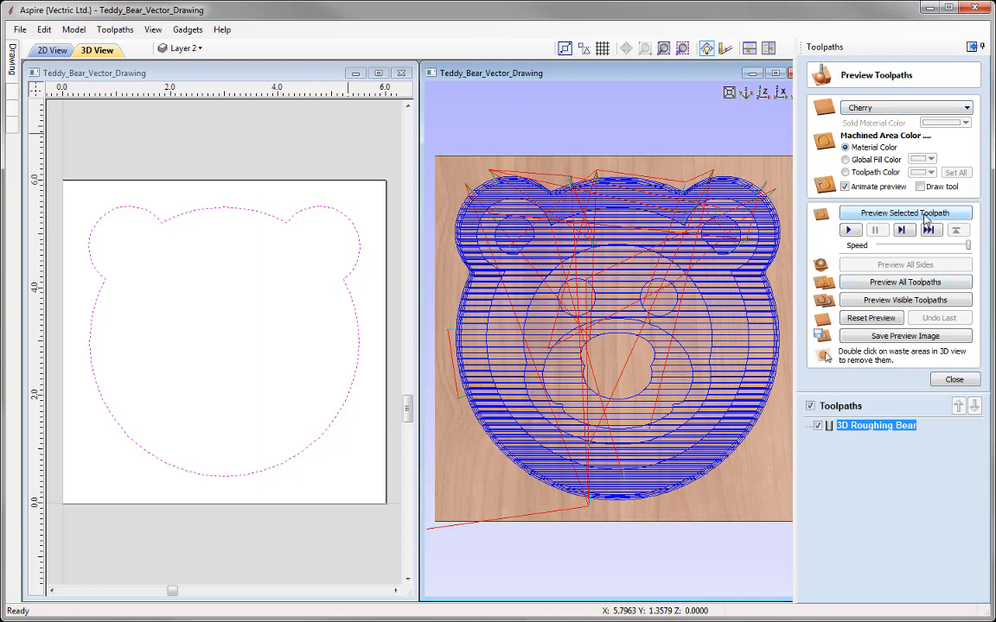
# Preview the 3D Roughing Bear toolpath in Cherry, examine the simulated cut from several angles and close the preview
pyautogui.click(867, 108)
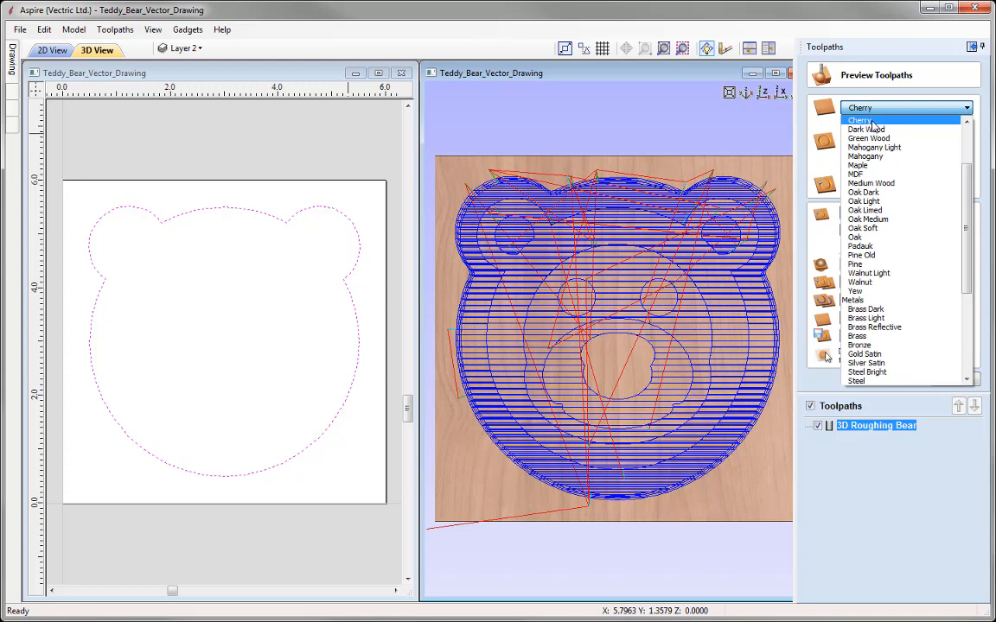
pyautogui.click(890, 106)
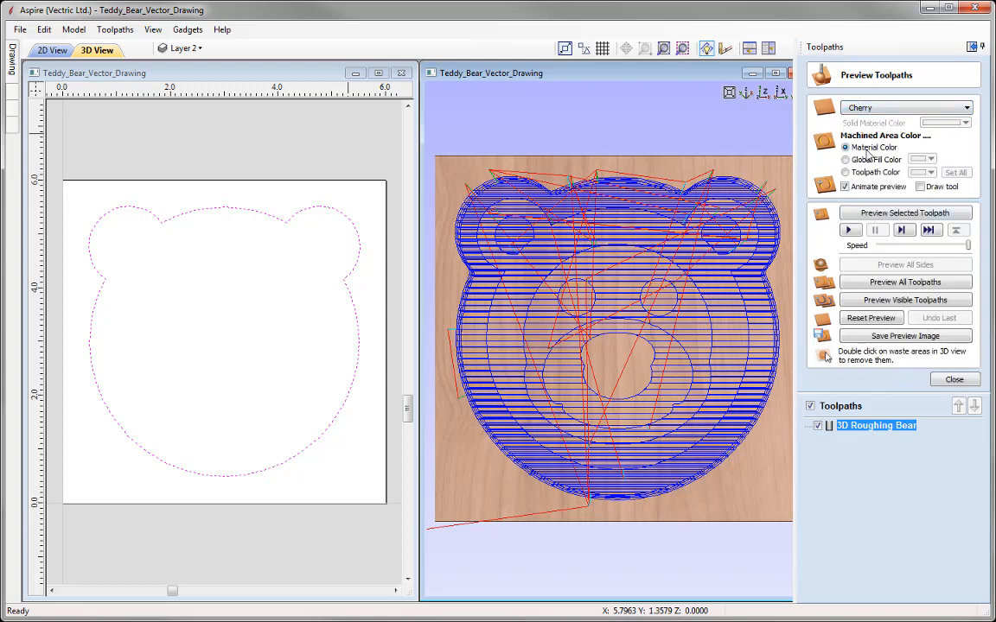
pyautogui.click(904, 215)
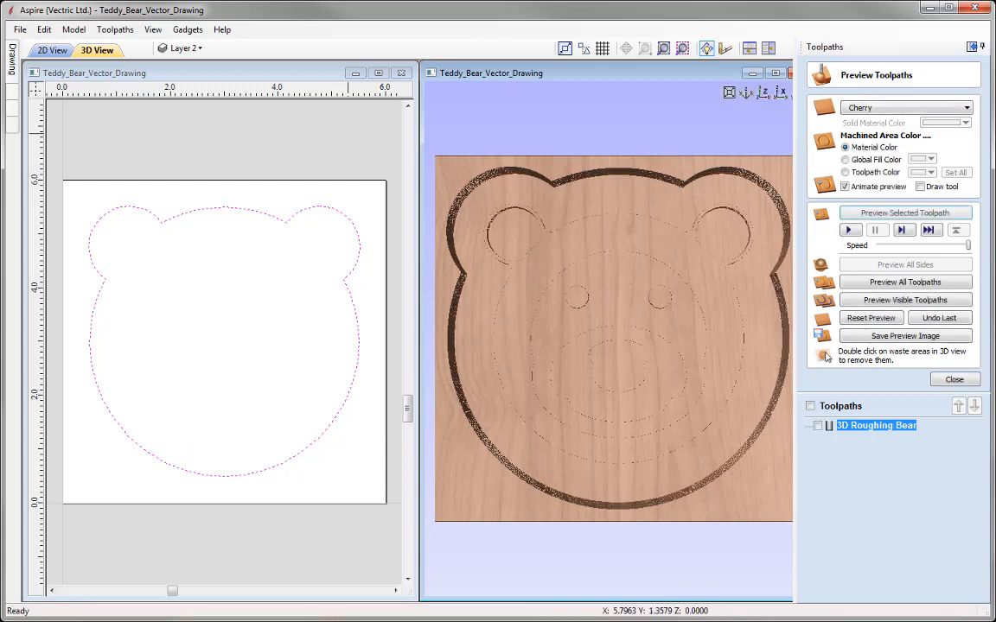
pyautogui.moveTo(654, 471); pyautogui.dragTo(633, 350)
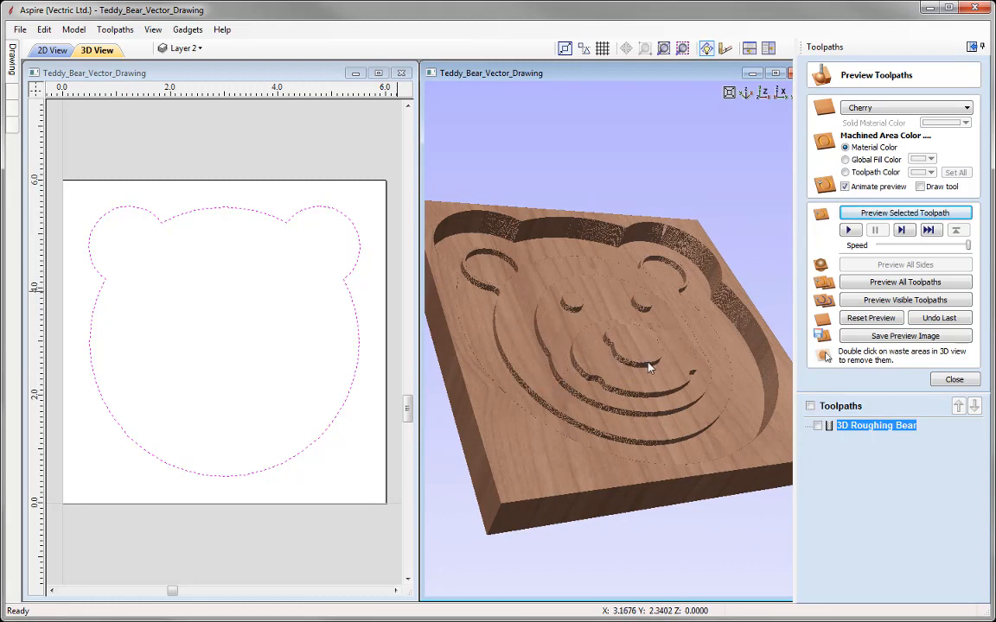
pyautogui.moveTo(645, 363); pyautogui.dragTo(597, 391)
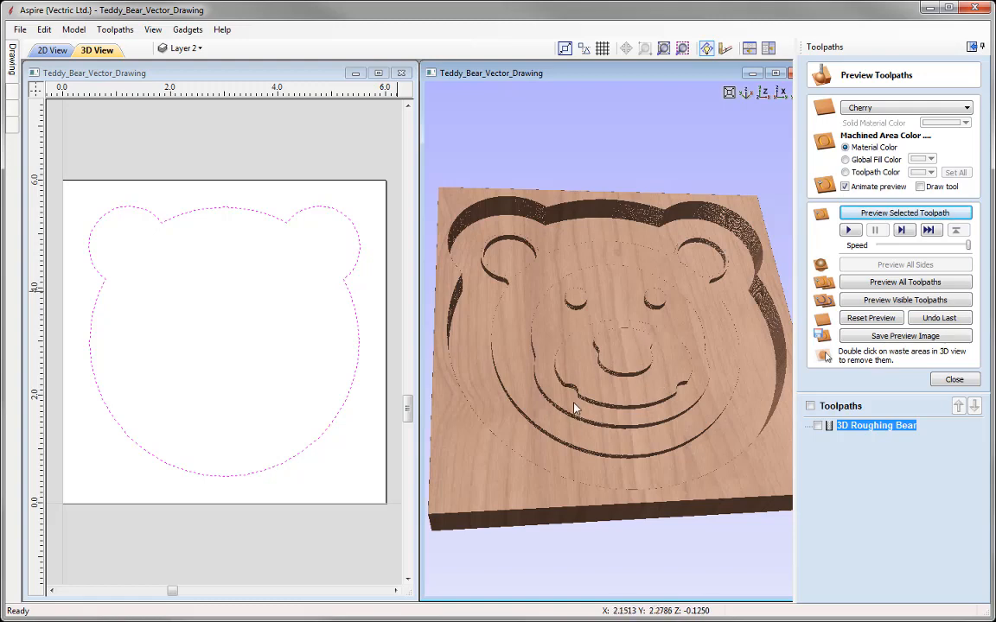
pyautogui.click(748, 95)
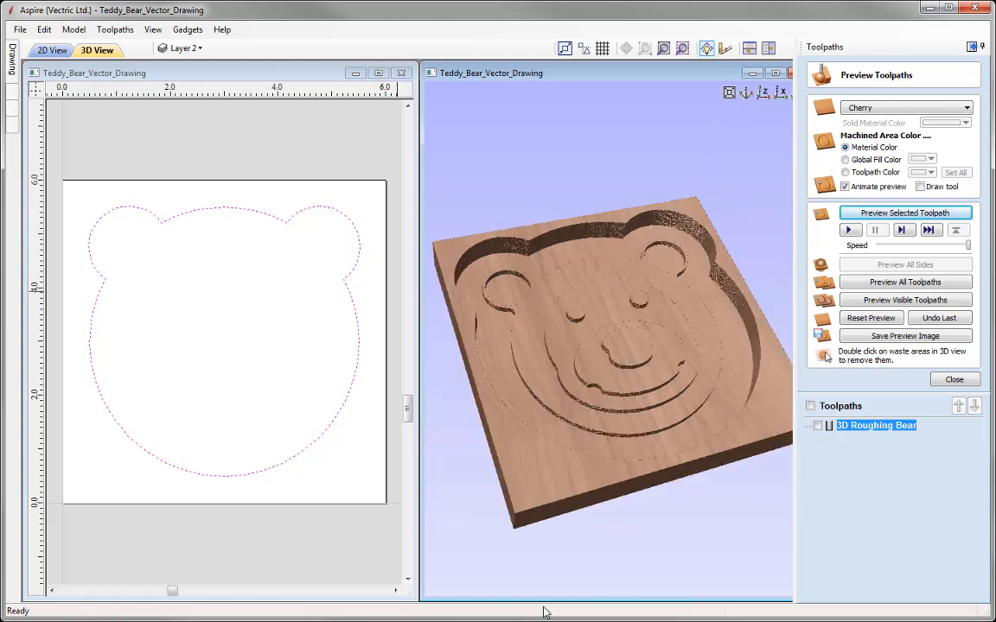
pyautogui.click(955, 380)
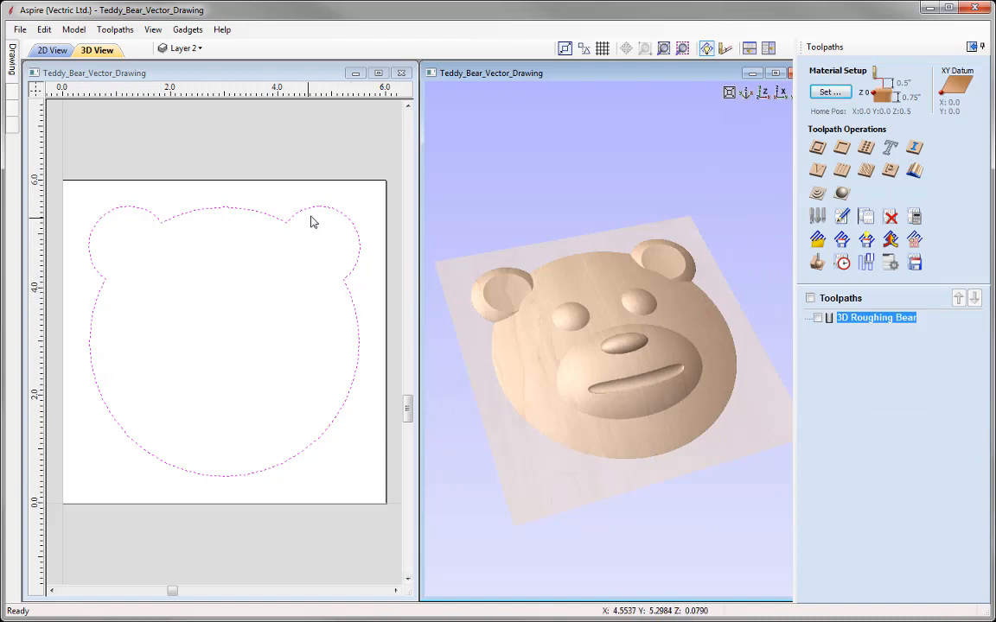
# Start a 3D finish machining toolpath with the Ball Nose (0.125 inch) tool and set its boundary offset to 0.08 inches
pyautogui.click(843, 195)
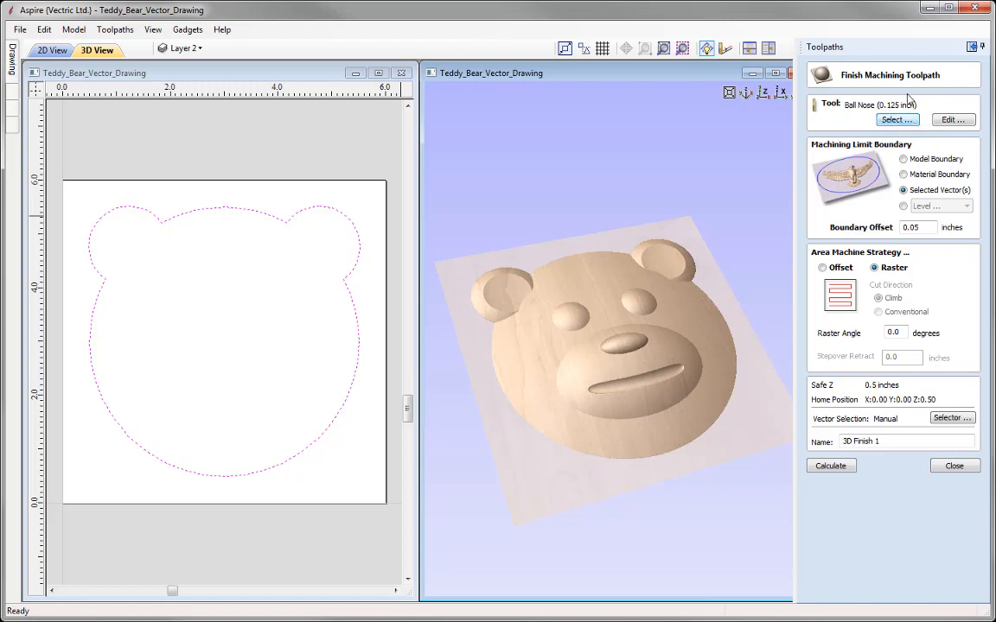
pyautogui.click(954, 120)
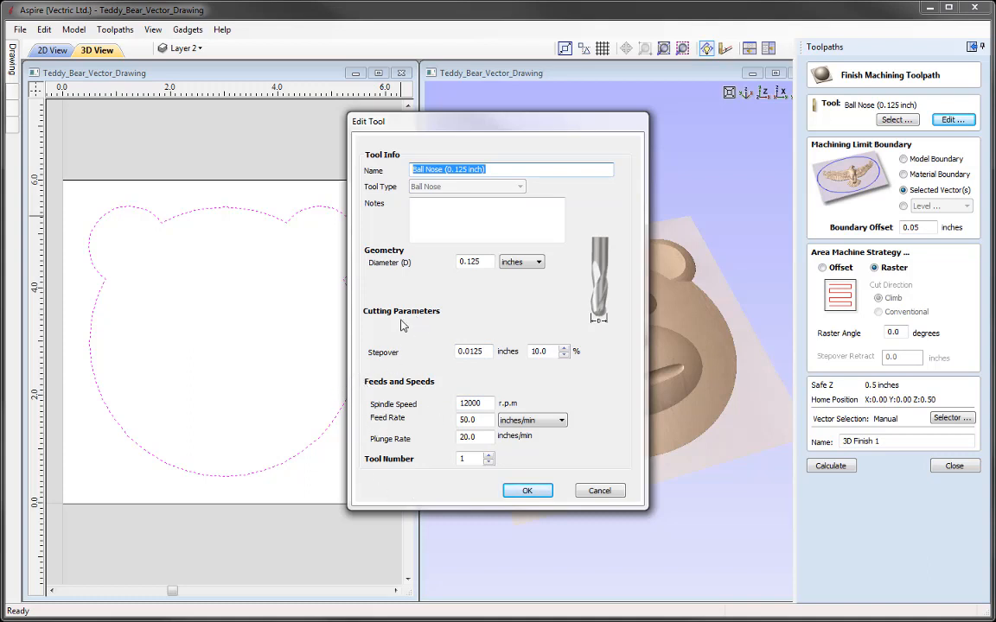
pyautogui.click(530, 491)
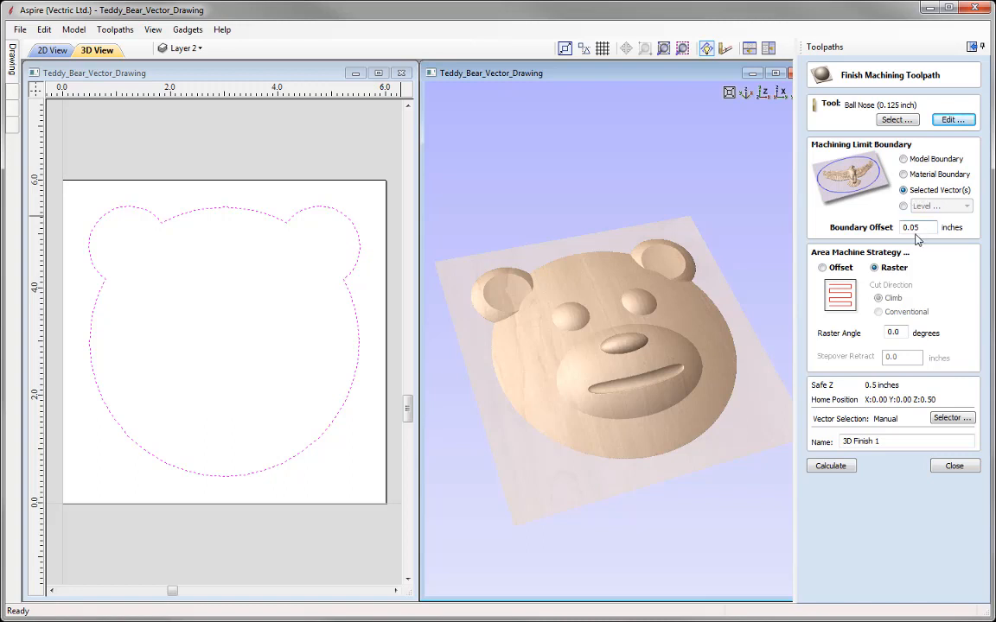
pyautogui.moveTo(913, 227); pyautogui.dragTo(925, 228)
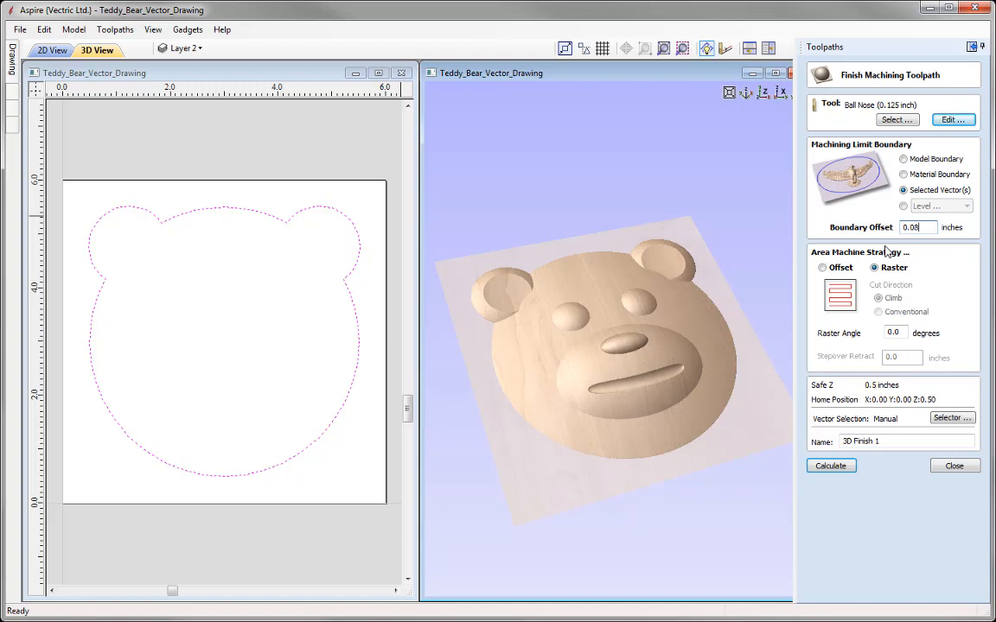
# Use the Raster strategy at 0.0 degrees, name the finishing toolpath 3D Finish Bear and calculate it
pyautogui.click(823, 269)
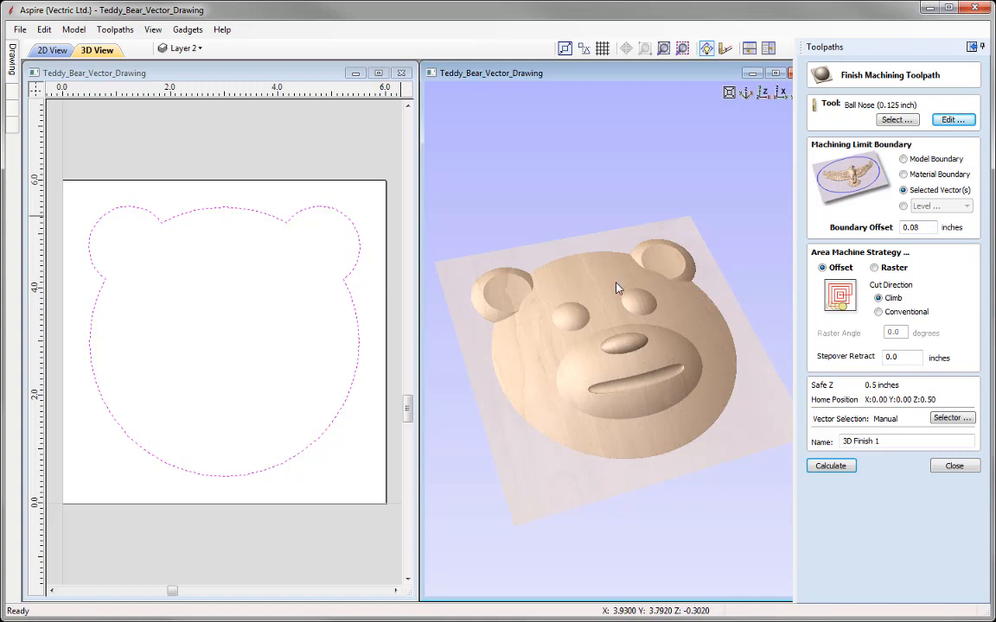
pyautogui.click(873, 268)
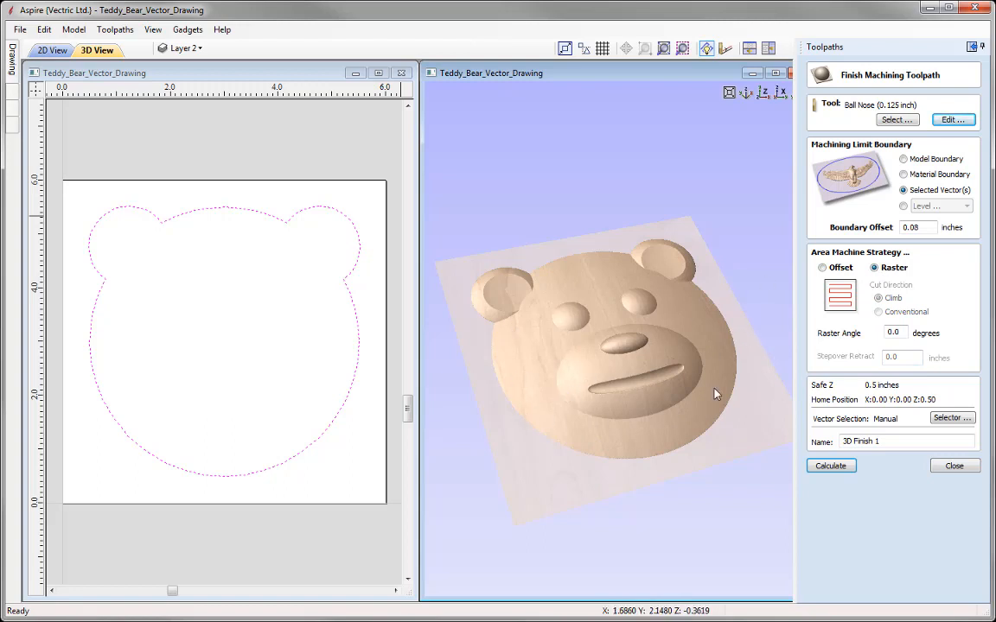
pyautogui.click(906, 333)
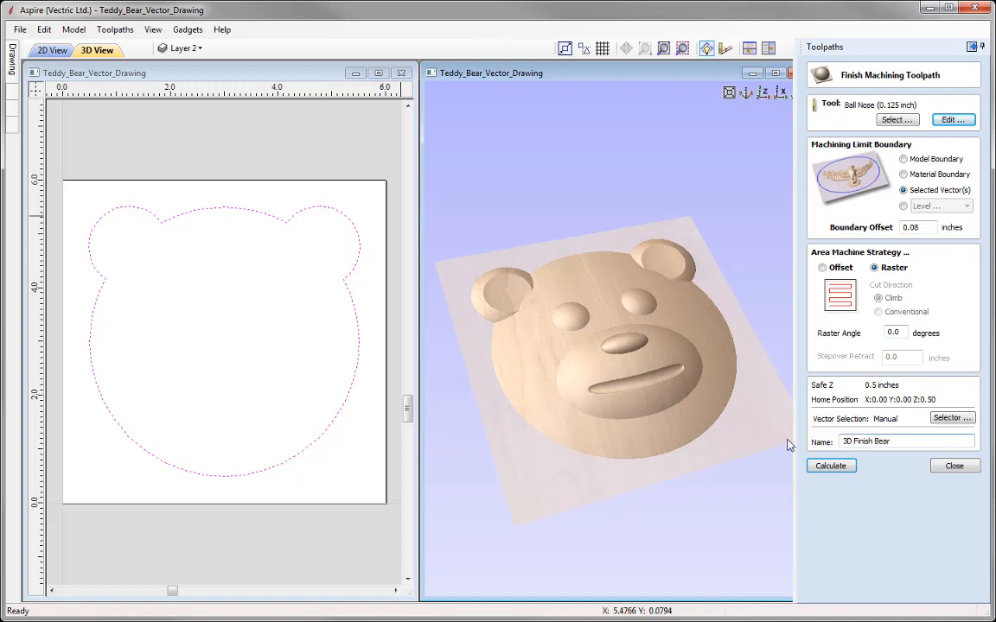
pyautogui.click(828, 466)
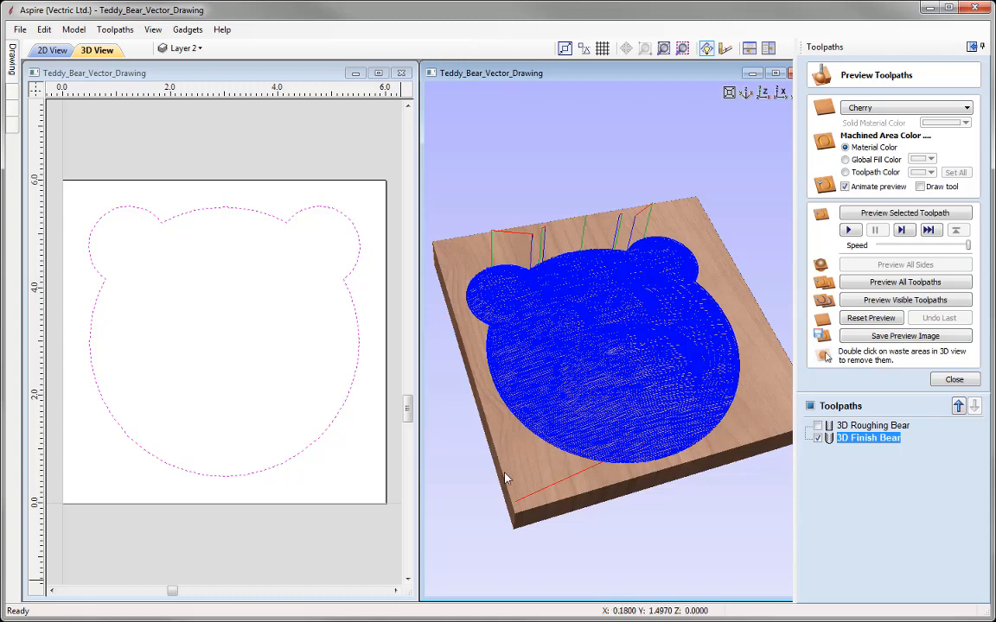
# Preview the 3D Finish Bear toolpath, examine the simulated cut from several angles, and return to side-by-side 2D and 3D views
pyautogui.click(912, 213)
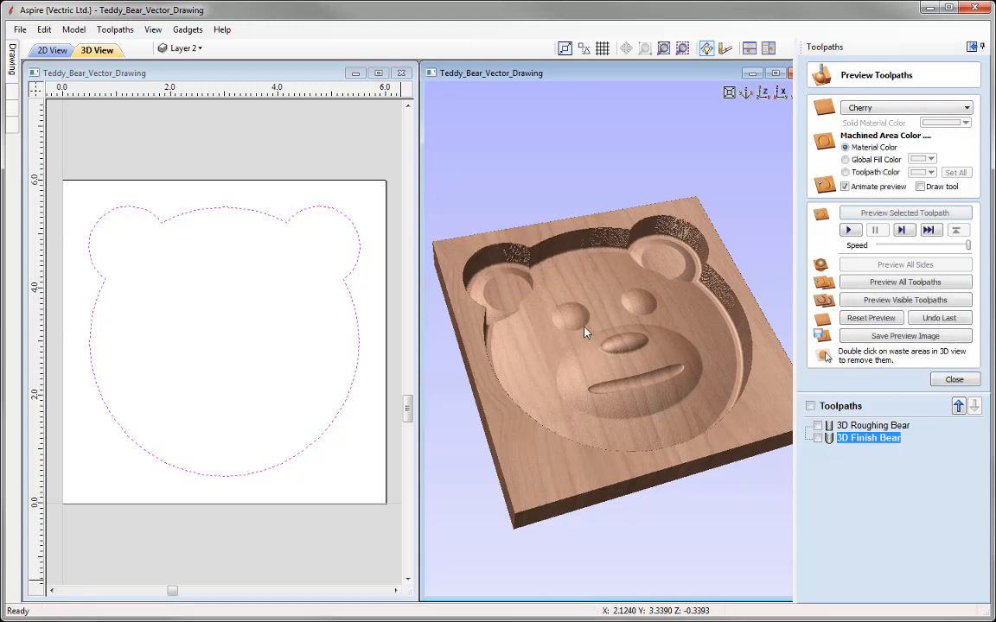
pyautogui.click(775, 77)
pyautogui.moveTo(469, 328); pyautogui.dragTo(413, 464)
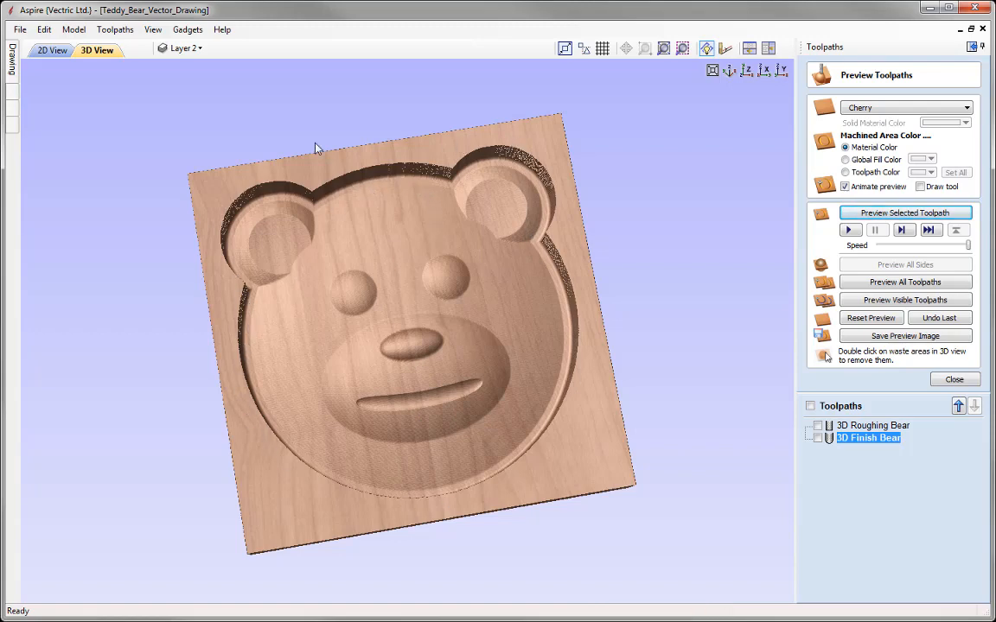
pyautogui.moveTo(383, 533); pyautogui.dragTo(367, 399)
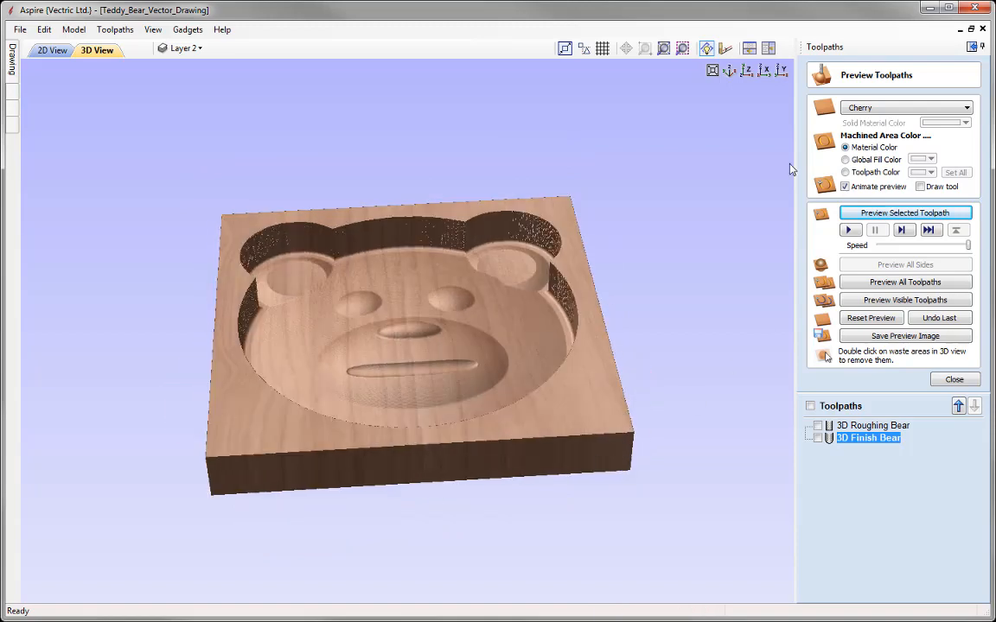
pyautogui.click(731, 73)
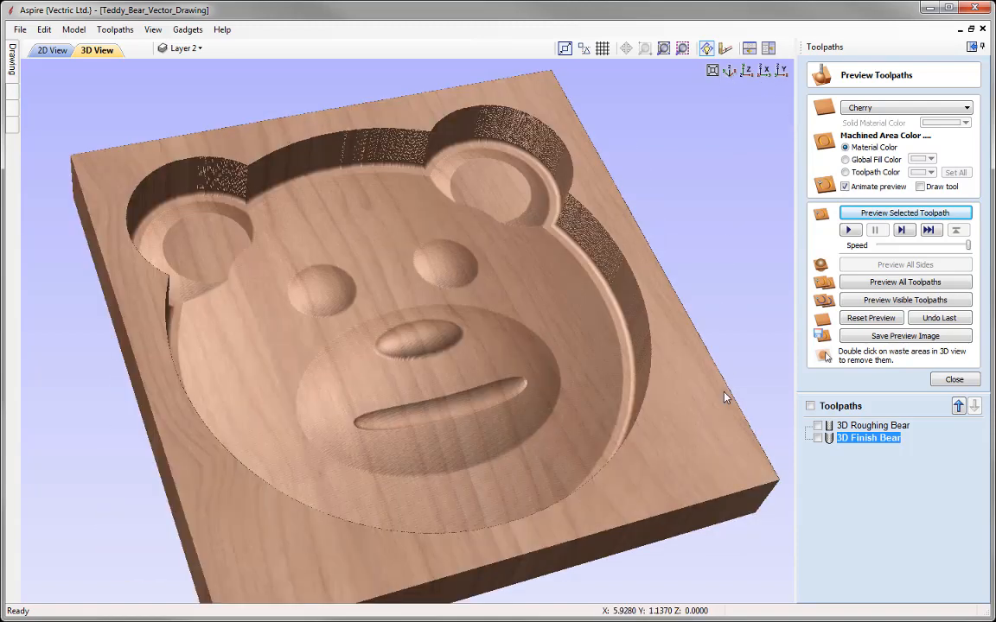
pyautogui.click(954, 381)
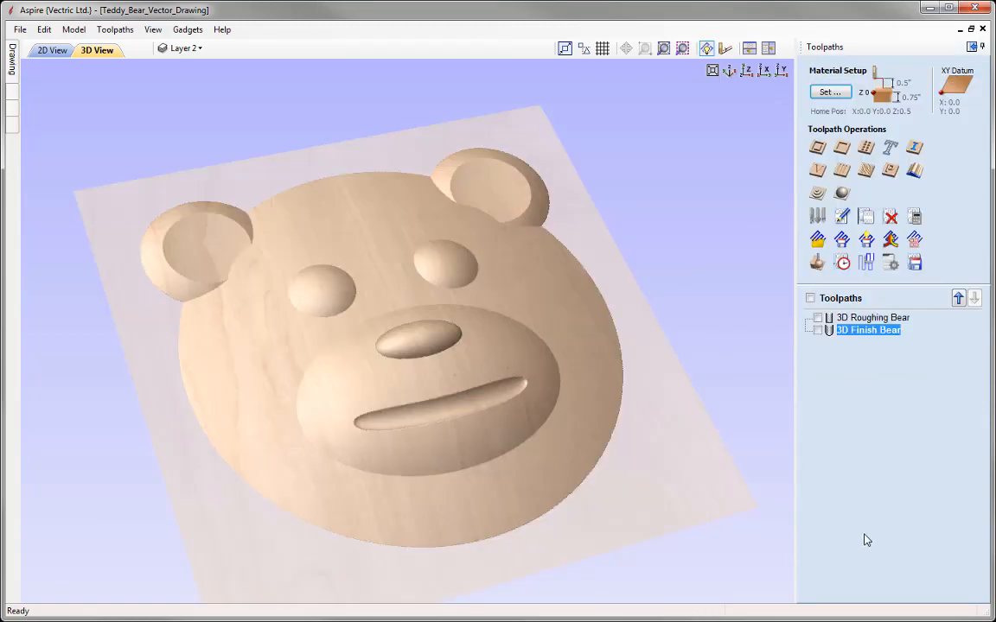
pyautogui.click(767, 49)
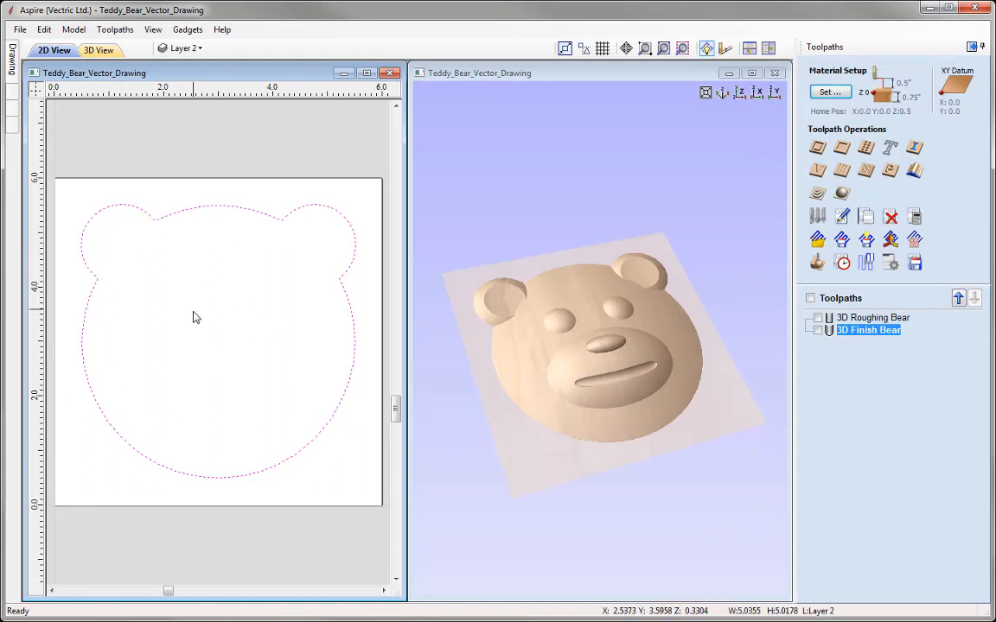
# Start a 2D profile toolpath on the bear outline with a start depth of 0.0 and a cut depth of 0.75 inches
pyautogui.click(818, 151)
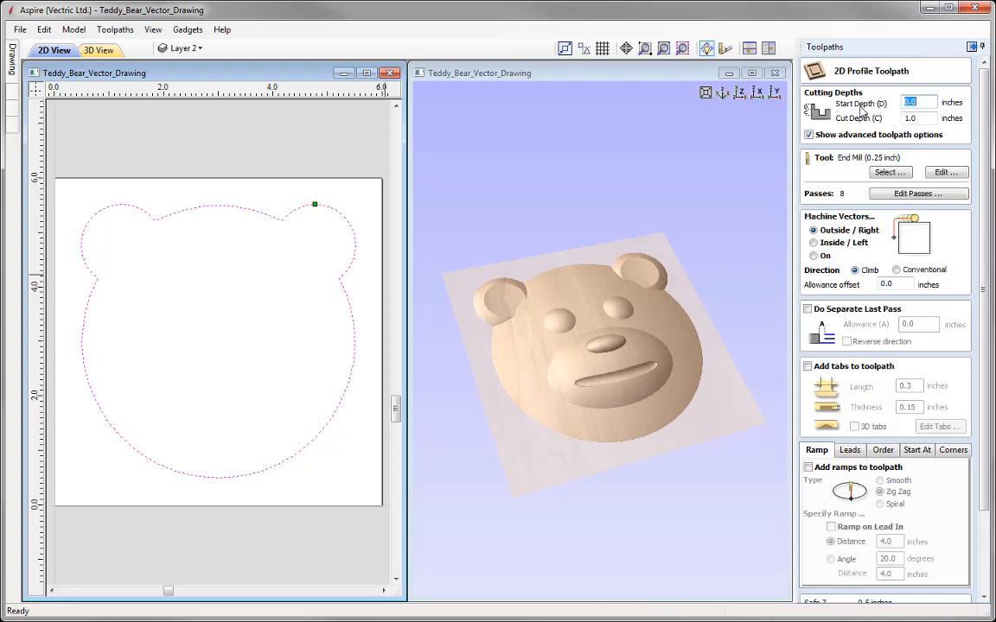
pyautogui.click(915, 104)
pyautogui.click(913, 118)
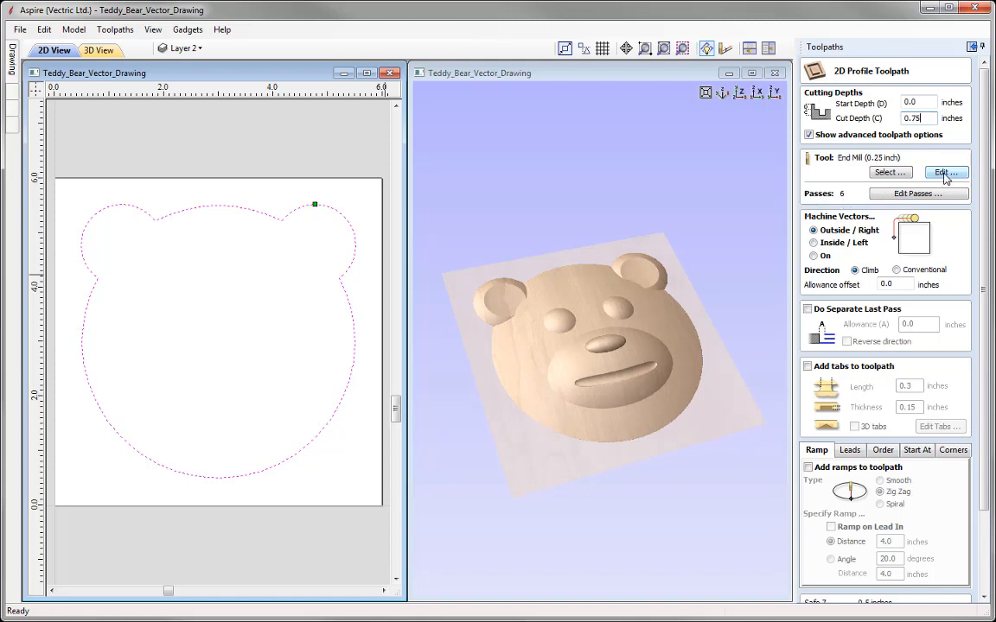
# Increase the pass depth of the 0.25 inch end mill so the profile is cut in 3 passes
pyautogui.click(943, 173)
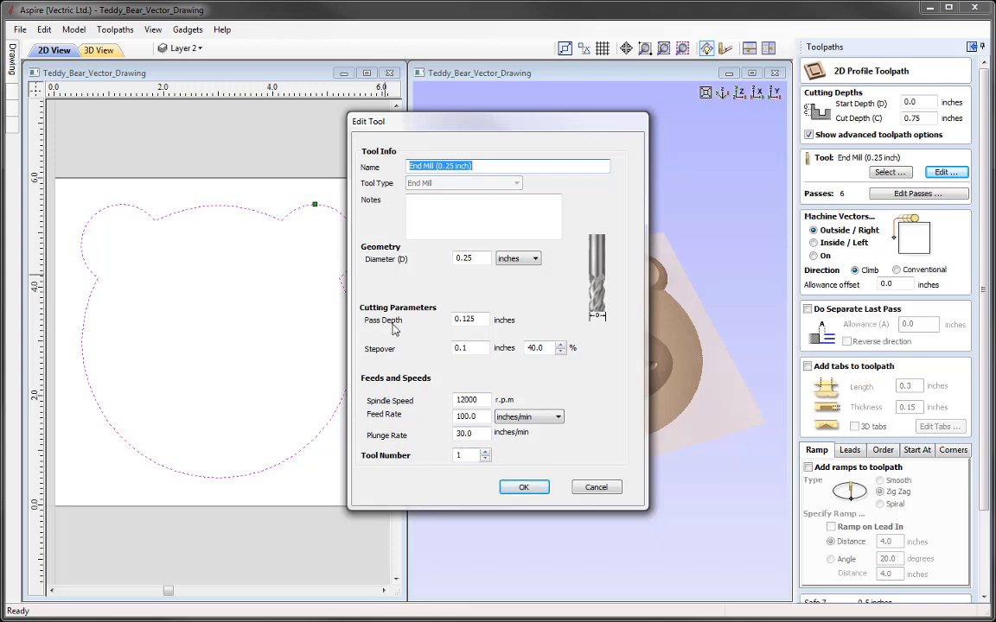
pyautogui.doubleClick(479, 319)
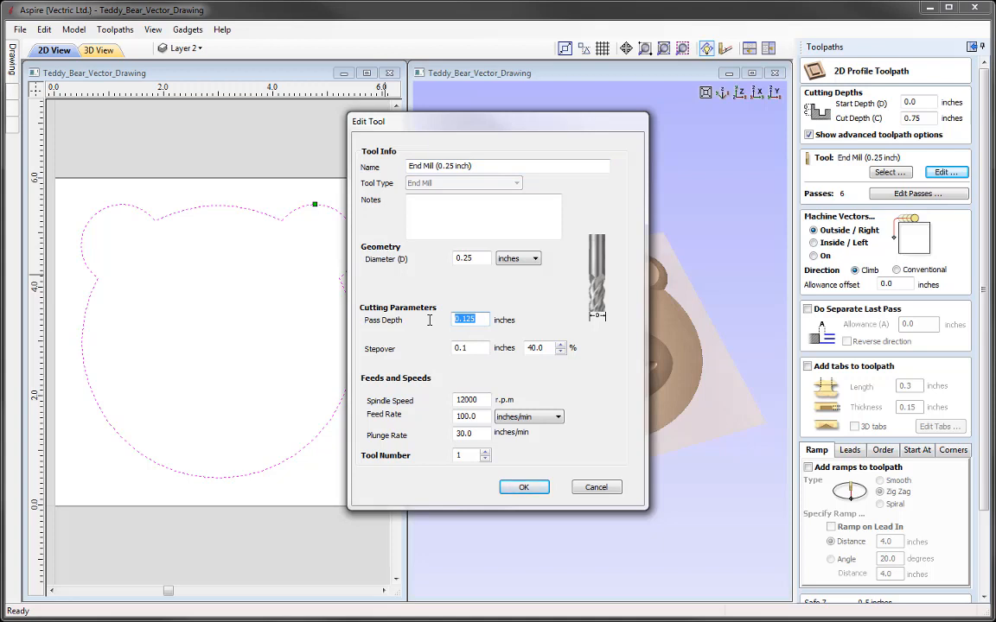
pyautogui.write('0.')
pyautogui.click(525, 488)
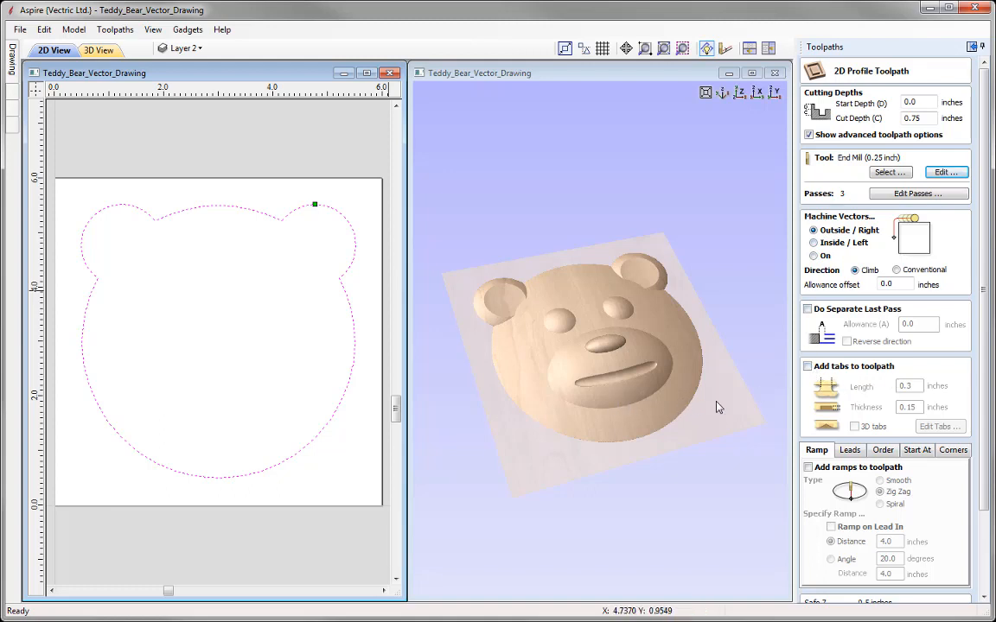
# Add tabs to the profile toolpath with a length of 0.5 inches and a thickness of 0.1 inches
pyautogui.click(807, 367)
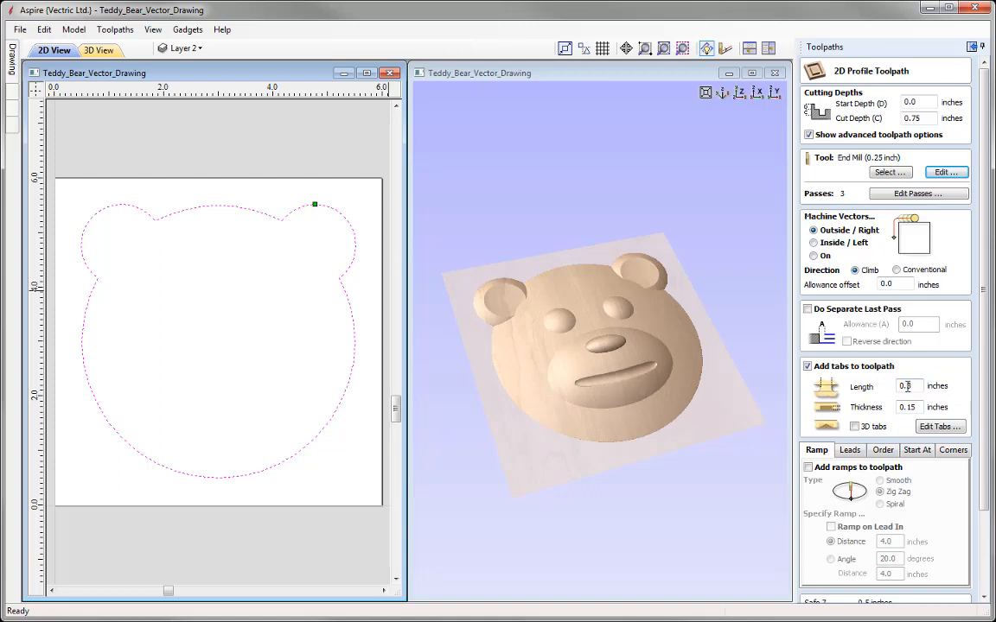
pyautogui.write('5')
pyautogui.moveTo(909, 407); pyautogui.dragTo(931, 420)
# Place a constant number of 3 tabs around the bear outline
pyautogui.click(942, 428)
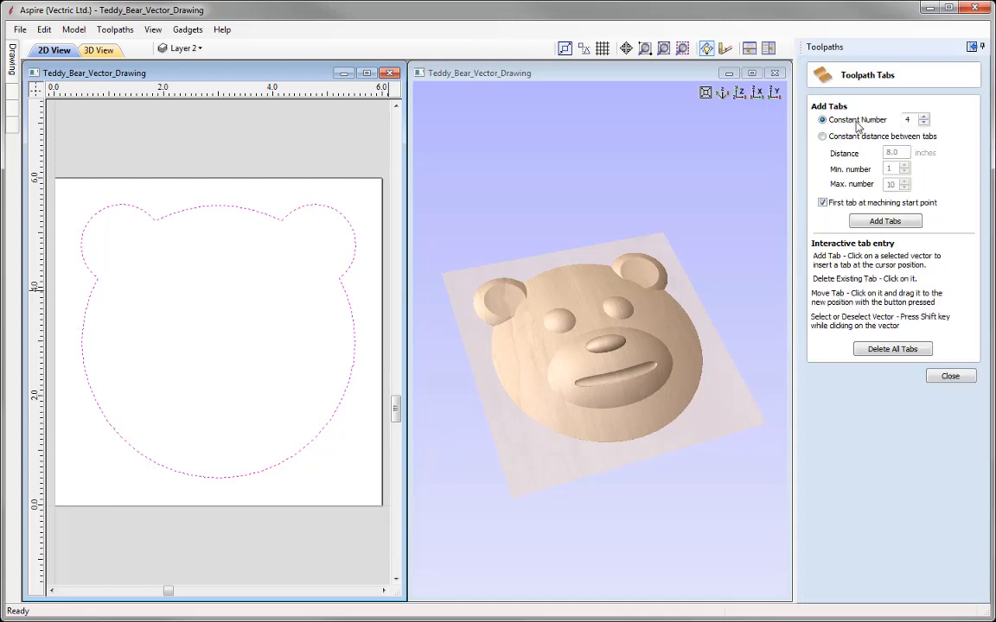
pyautogui.click(924, 122)
pyautogui.click(883, 221)
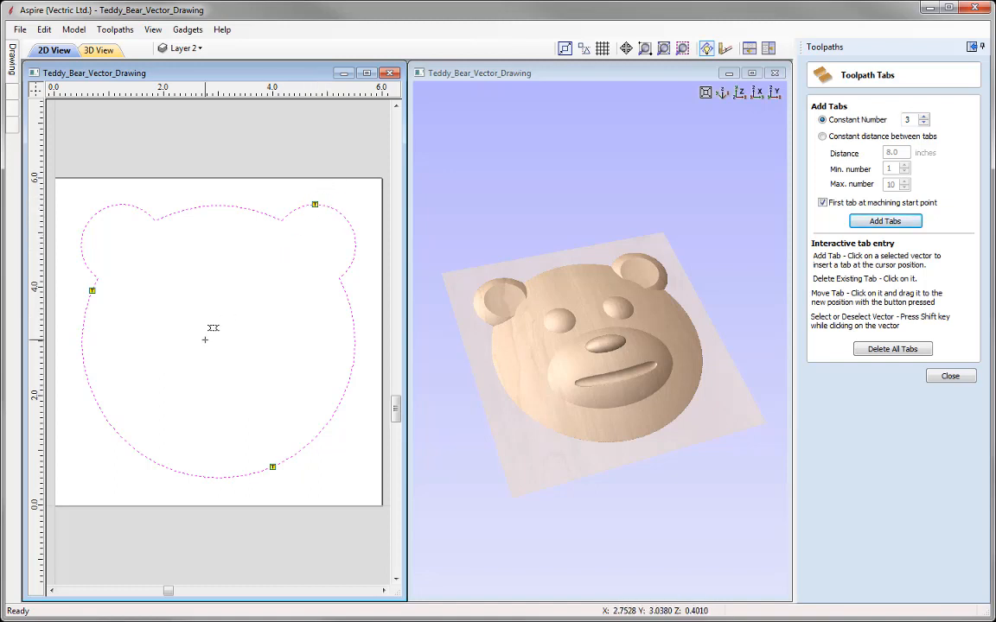
# Replace the ear tab with one at the middle of the head's top edge and move the other two to the lower sides of the face
pyautogui.click(315, 205)
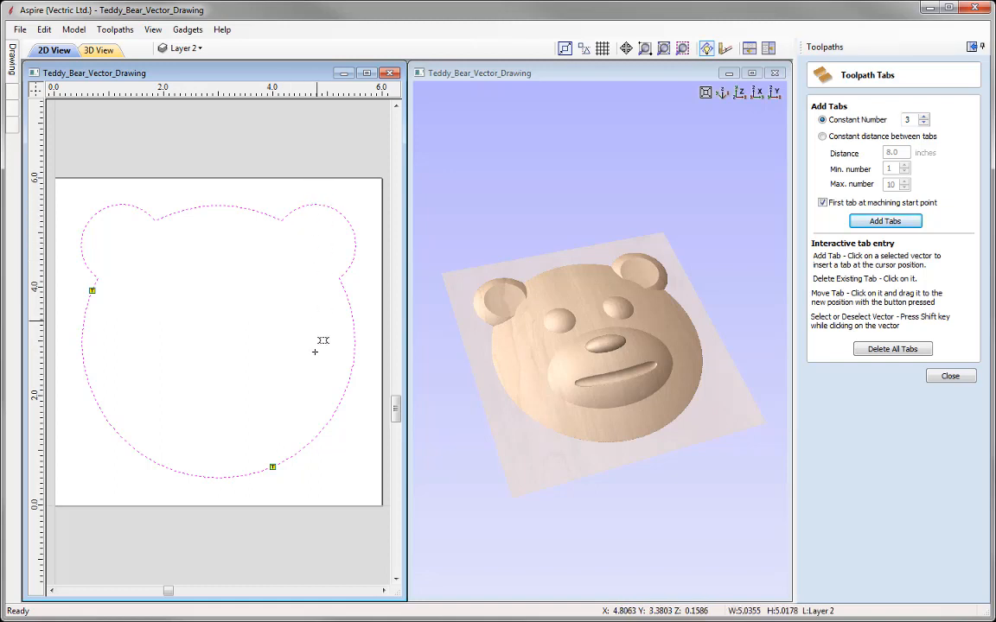
pyautogui.click(219, 206)
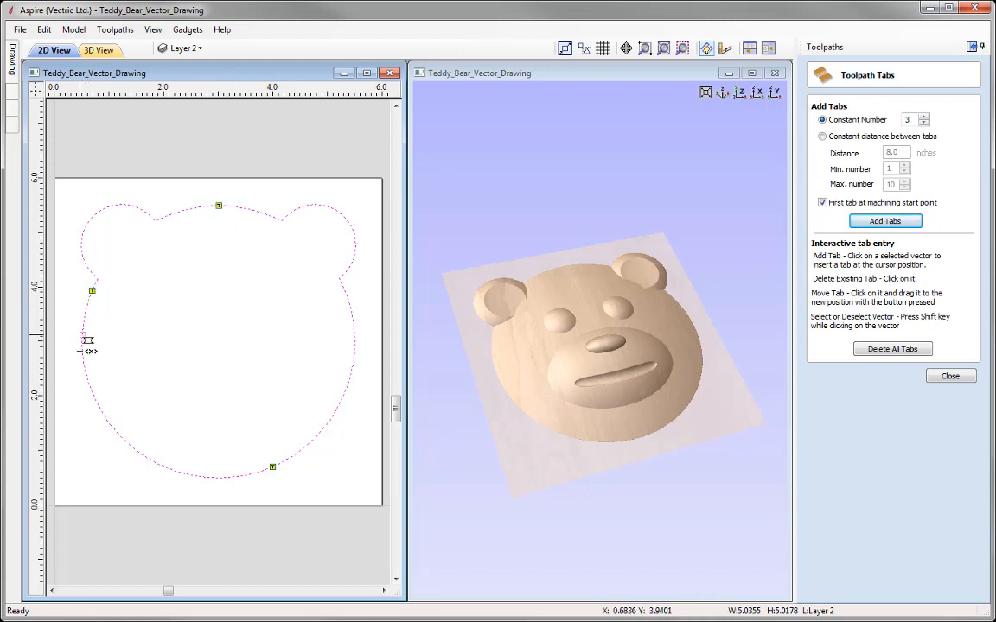
pyautogui.moveTo(126, 440); pyautogui.dragTo(121, 436)
pyautogui.moveTo(284, 456); pyautogui.dragTo(330, 420)
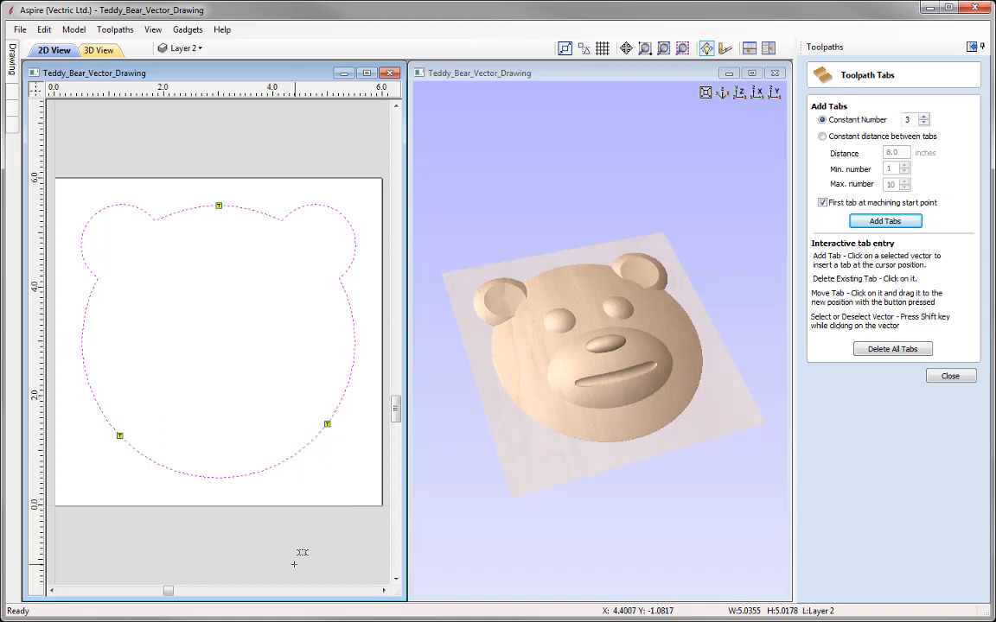
pyautogui.moveTo(124, 432); pyautogui.dragTo(105, 417)
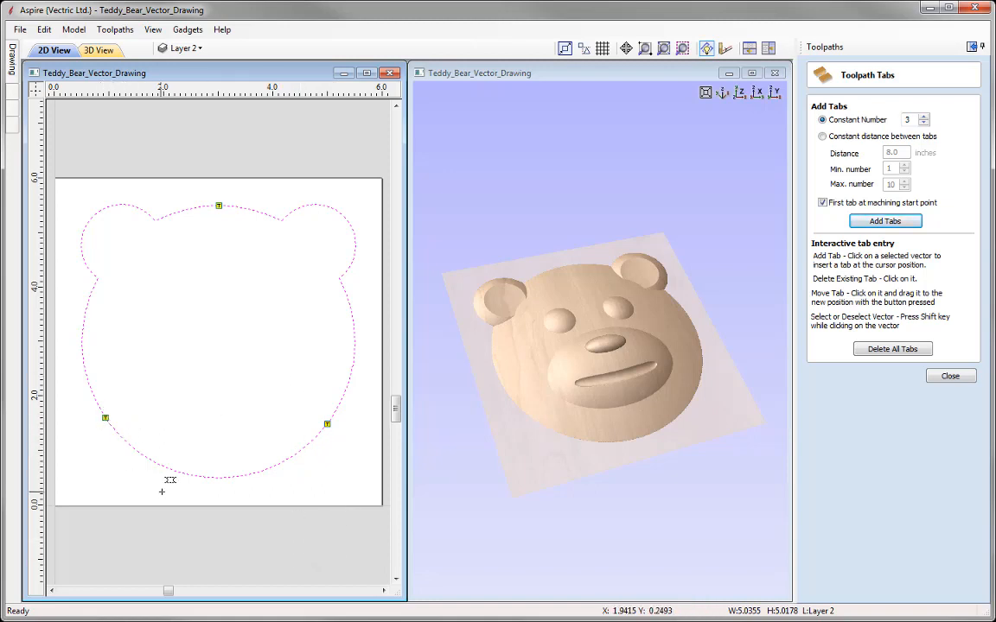
pyautogui.click(949, 377)
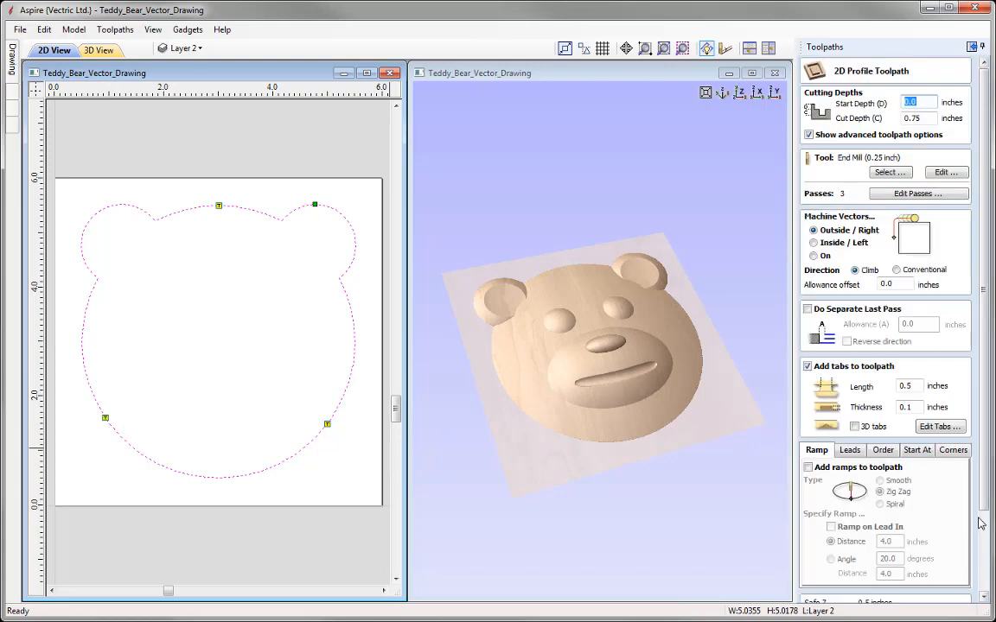
# Name the profile toolpath Profile Bear Cutout and calculate it
pyautogui.moveTo(982, 454); pyautogui.dragTo(981, 562)
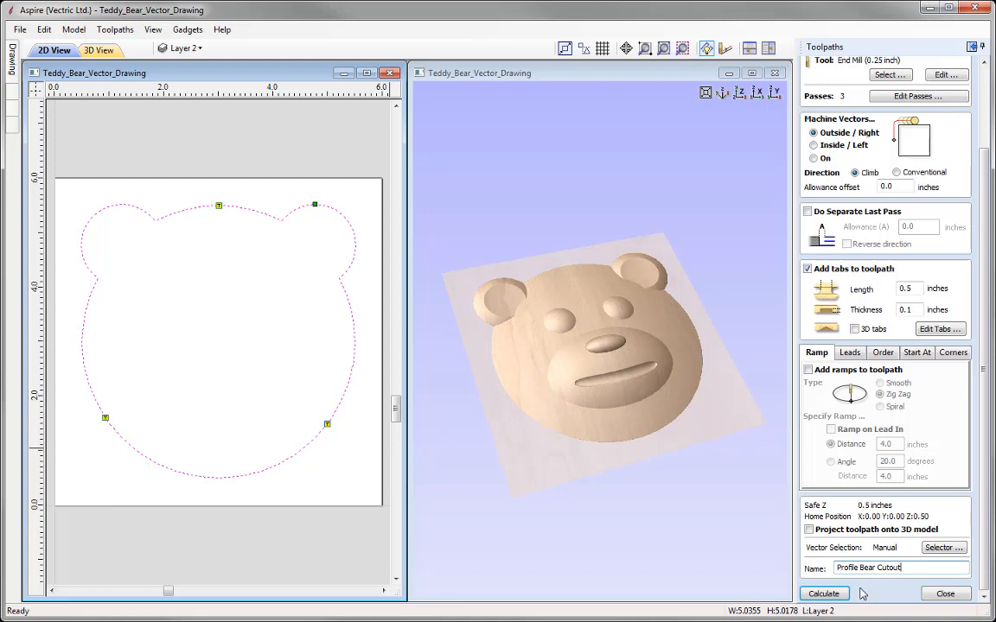
pyautogui.click(823, 594)
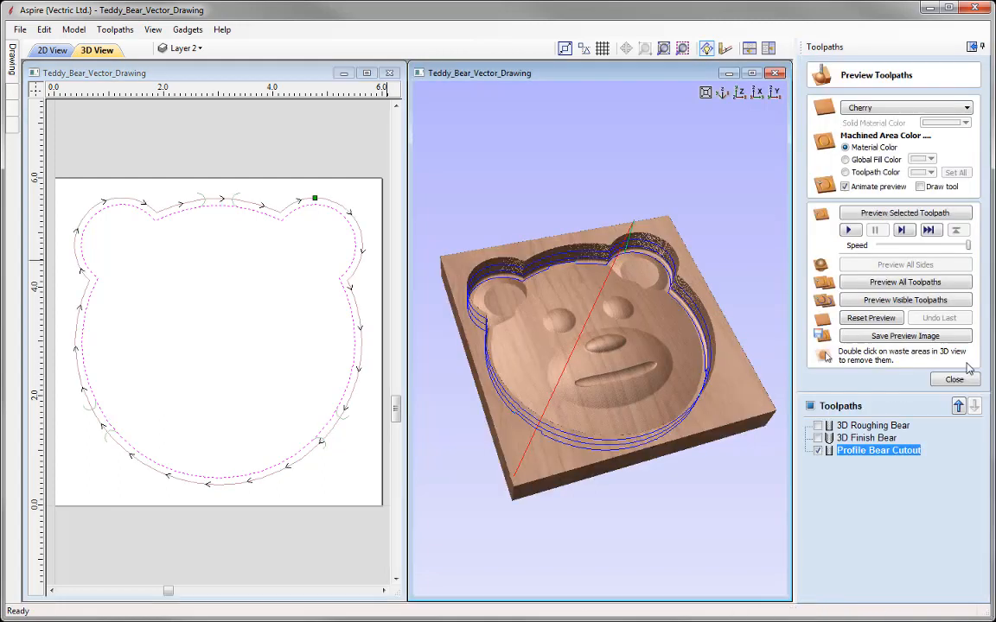
# Preview the Profile Bear Cutout toolpath, examine the tabs and cutout in an enlarged 3D view, and close the preview
pyautogui.click(906, 214)
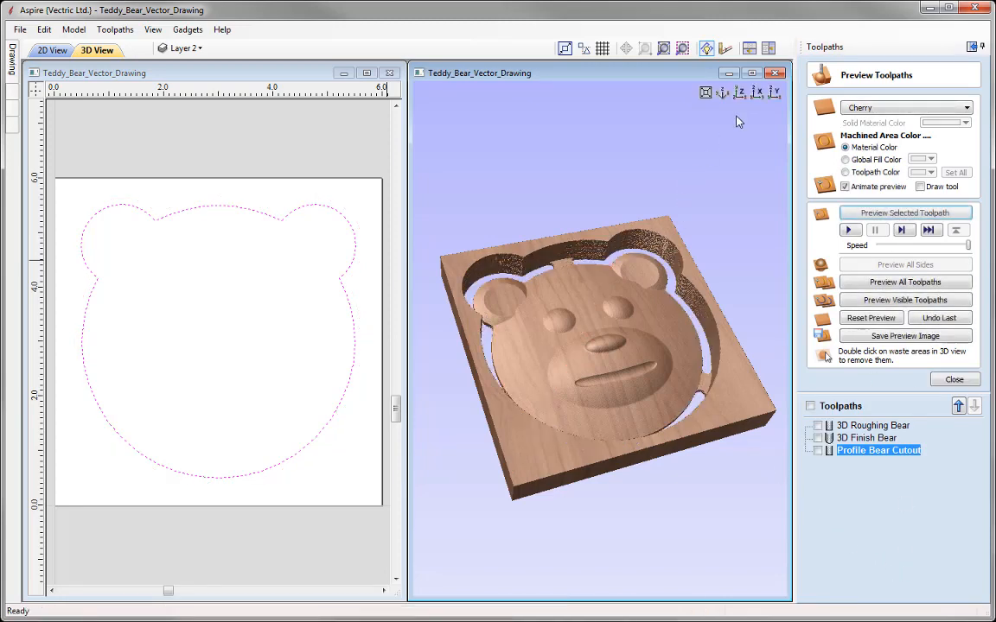
pyautogui.click(751, 74)
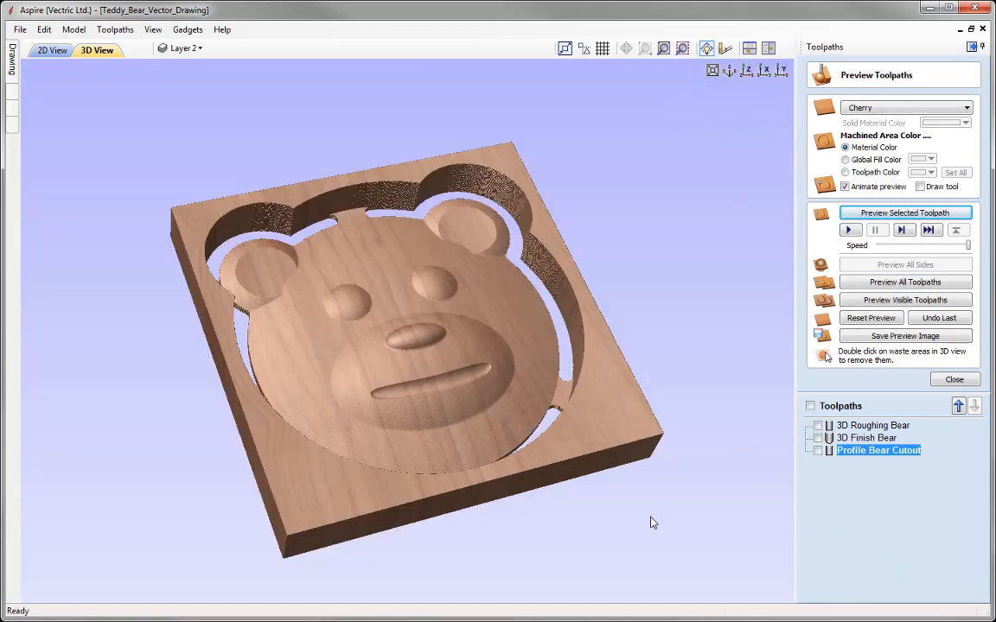
pyautogui.moveTo(491, 400); pyautogui.dragTo(338, 213)
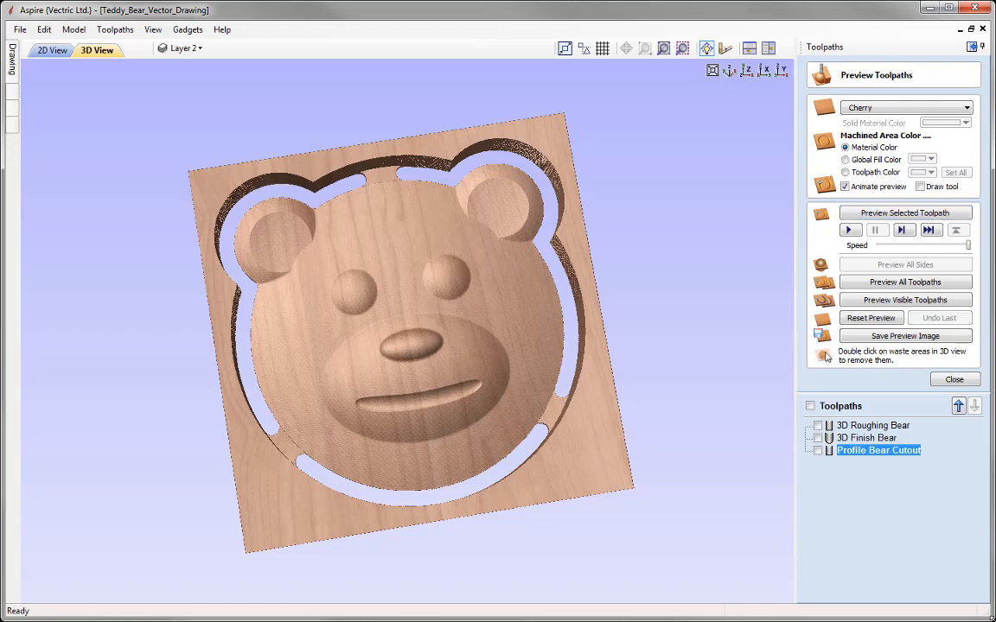
pyautogui.click(954, 381)
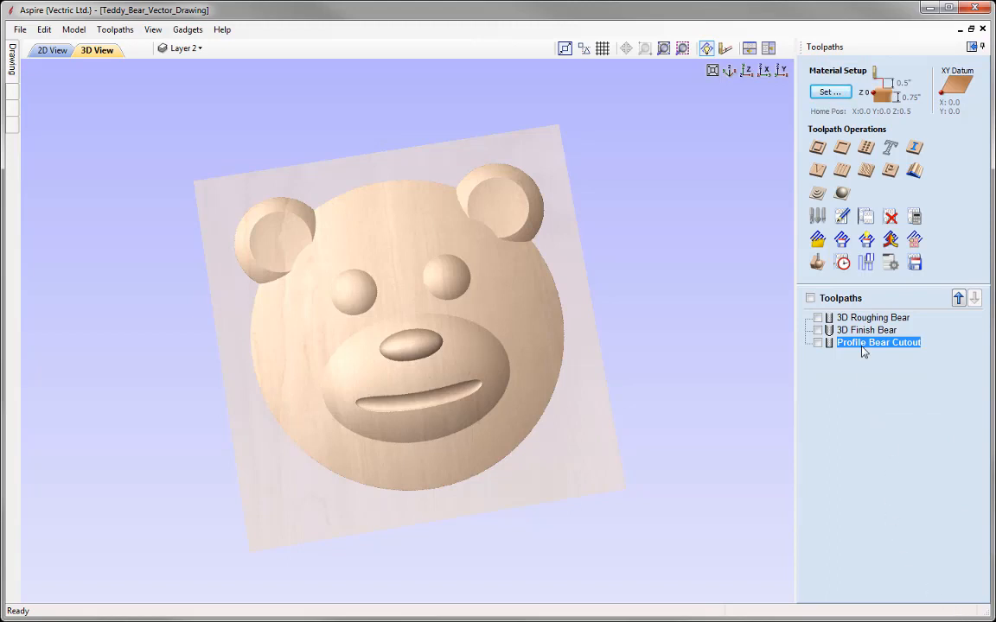
# Set up saving for only the 3D Roughing Bear toolpath, without combining visible toolpaths into one file, using the G Code (inch) (*.tap) post processor
pyautogui.click(869, 318)
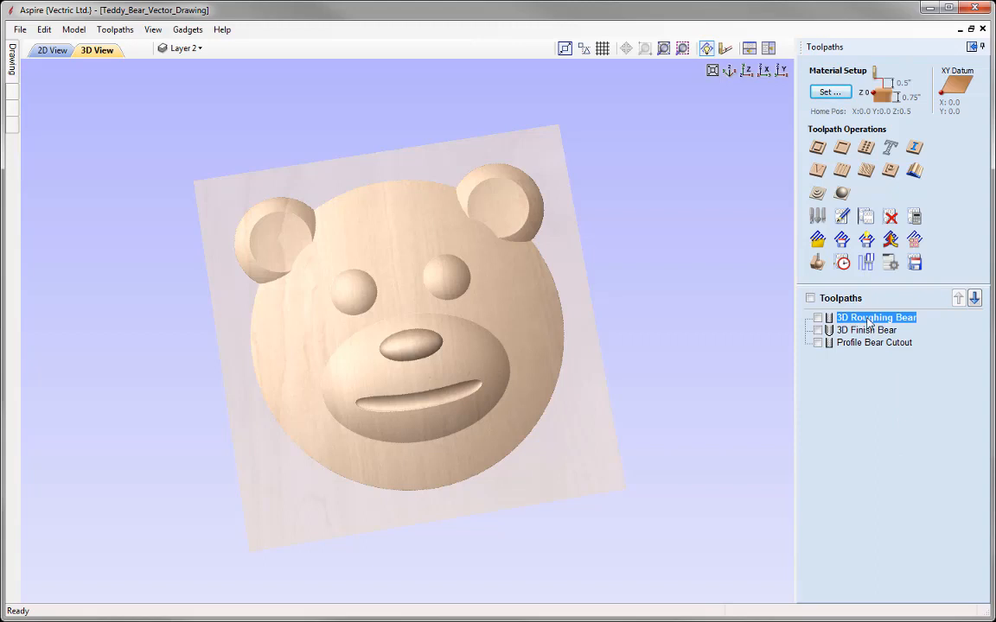
pyautogui.click(914, 262)
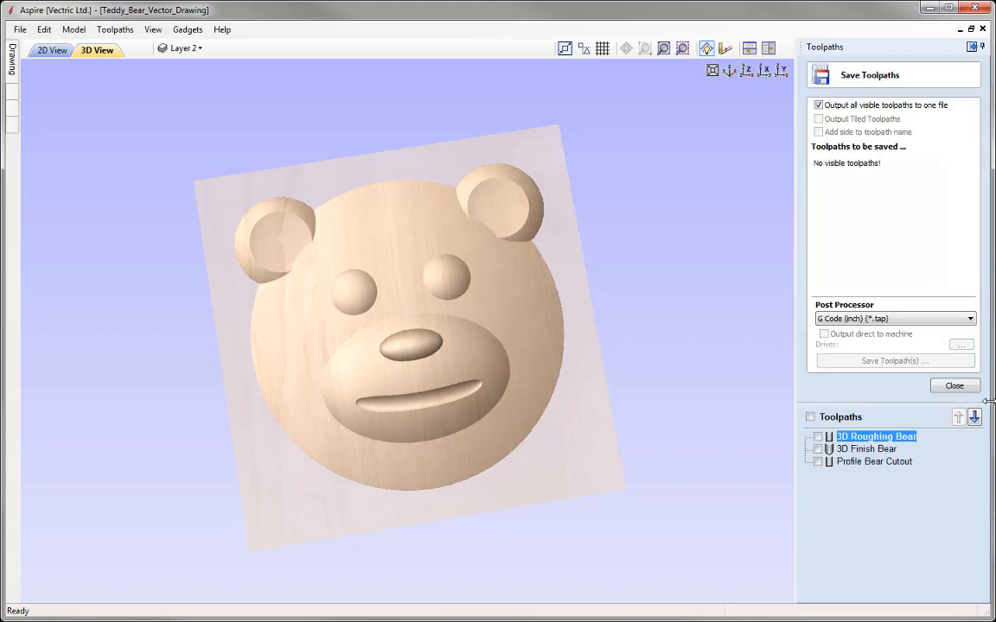
pyautogui.click(819, 105)
pyautogui.click(818, 105)
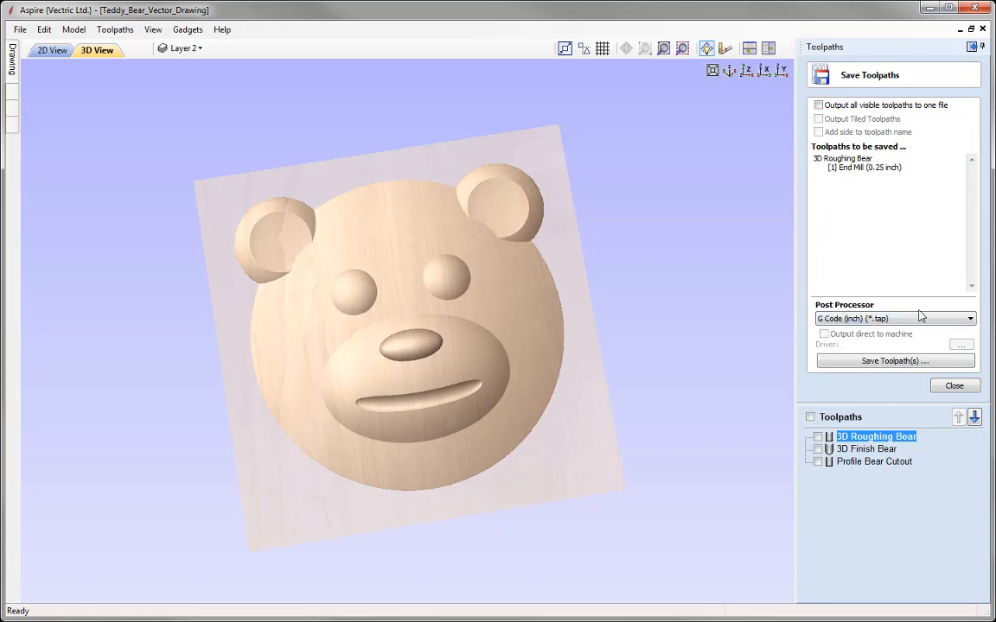
pyautogui.click(867, 321)
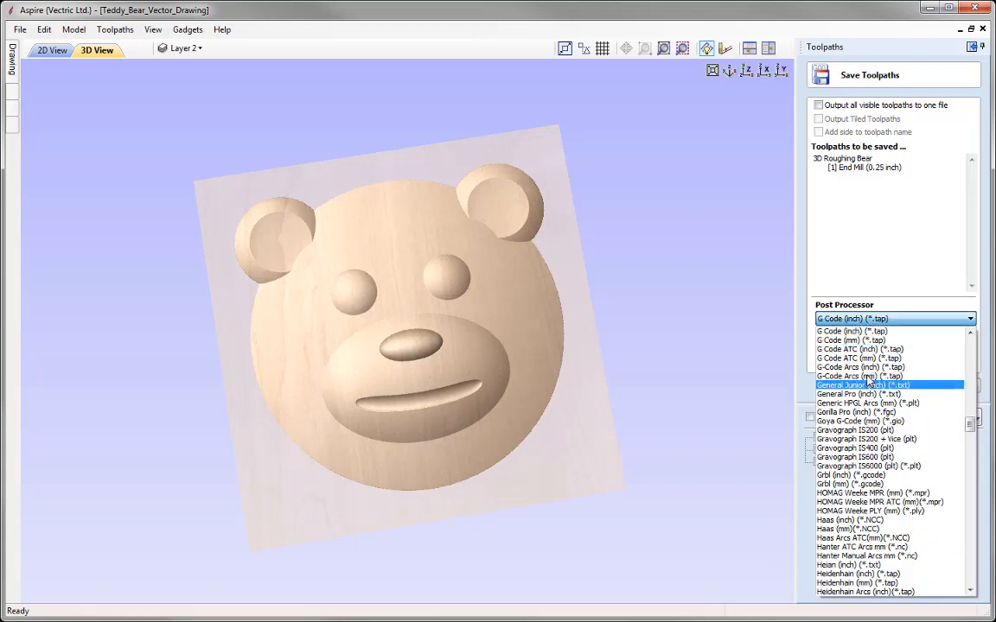
pyautogui.click(846, 334)
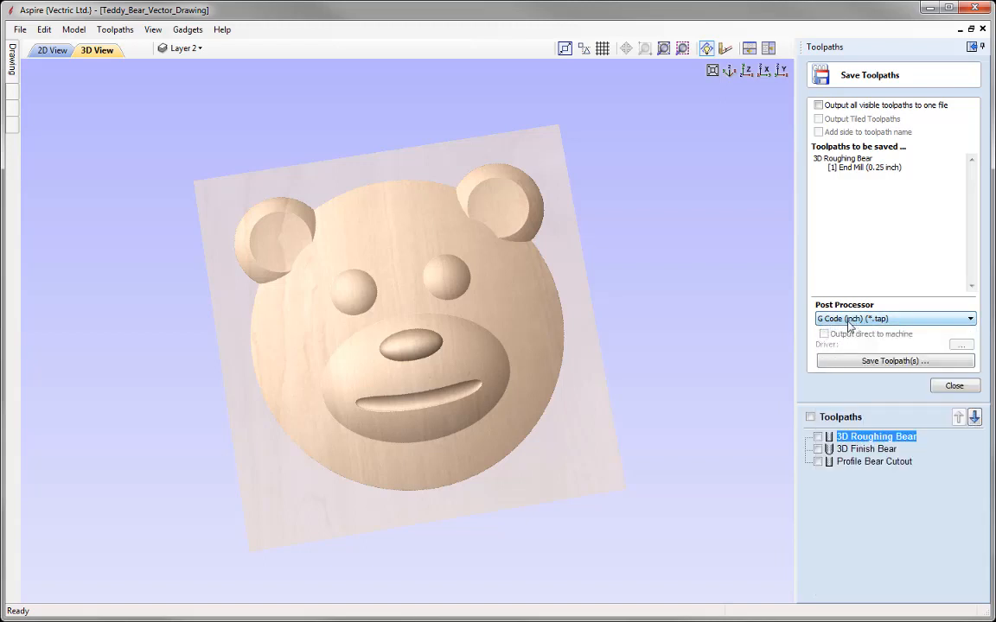
# Bring up the file save for the 3D Roughing Bear toolpath, cancel it, and close the toolpath saving form
pyautogui.click(892, 361)
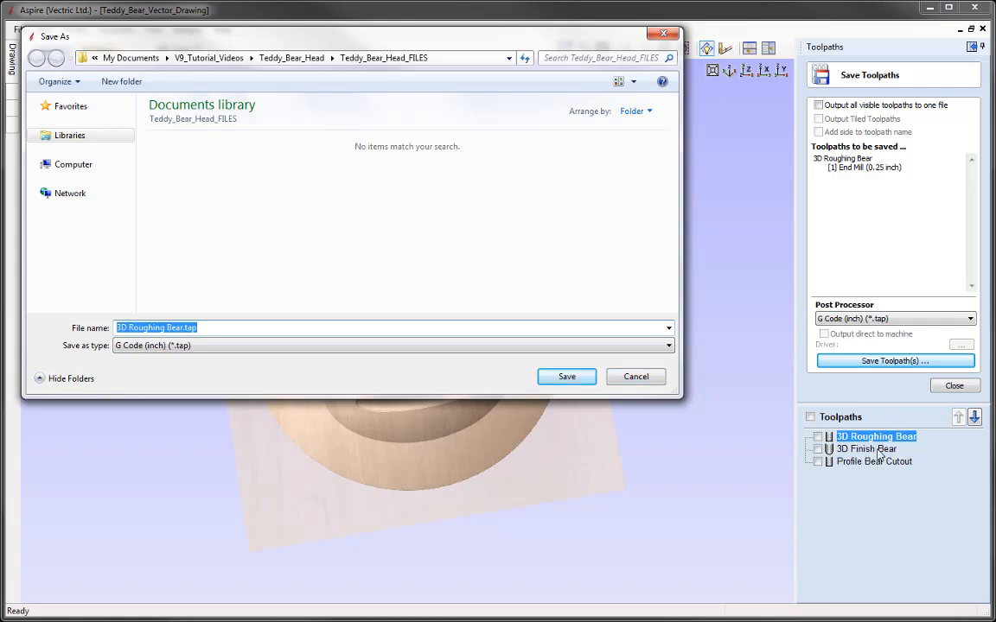
pyautogui.click(636, 376)
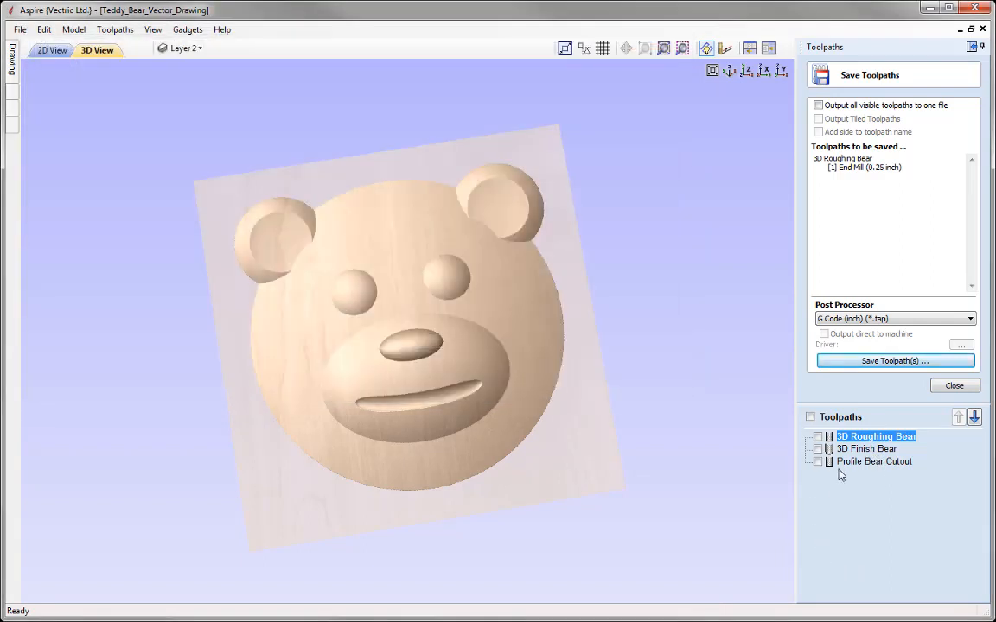
pyautogui.moveTo(867, 446)
pyautogui.click(956, 387)
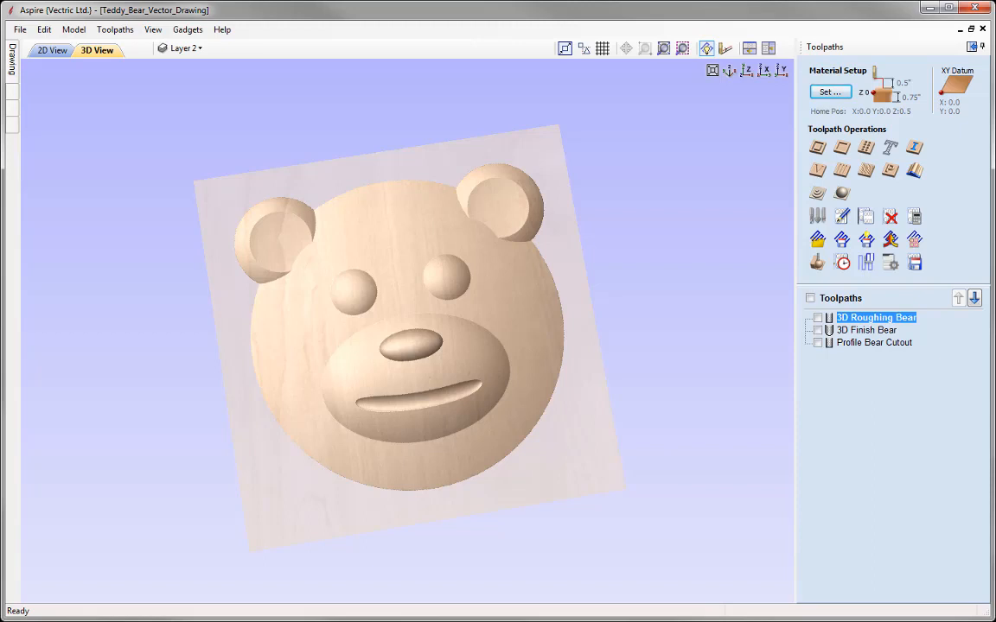
# Save the project as a new Aspire file named Teddy_Bear_Getting_Started in the Teddy_Bear_Head_FILES folder
pyautogui.click(19, 29)
pyautogui.click(68, 108)
pyautogui.rightClick(187, 329)
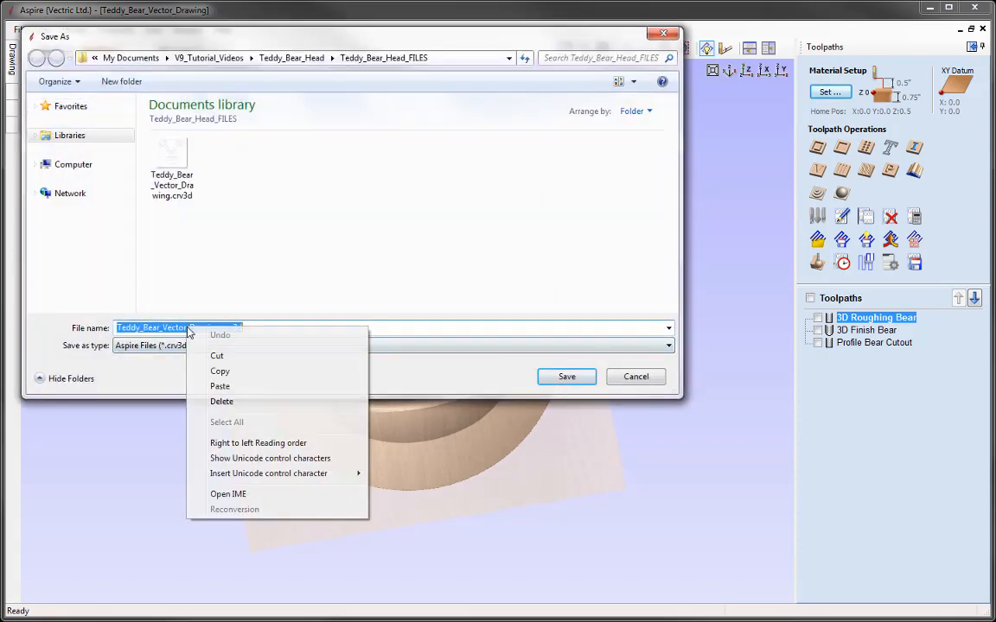
pyautogui.click(221, 386)
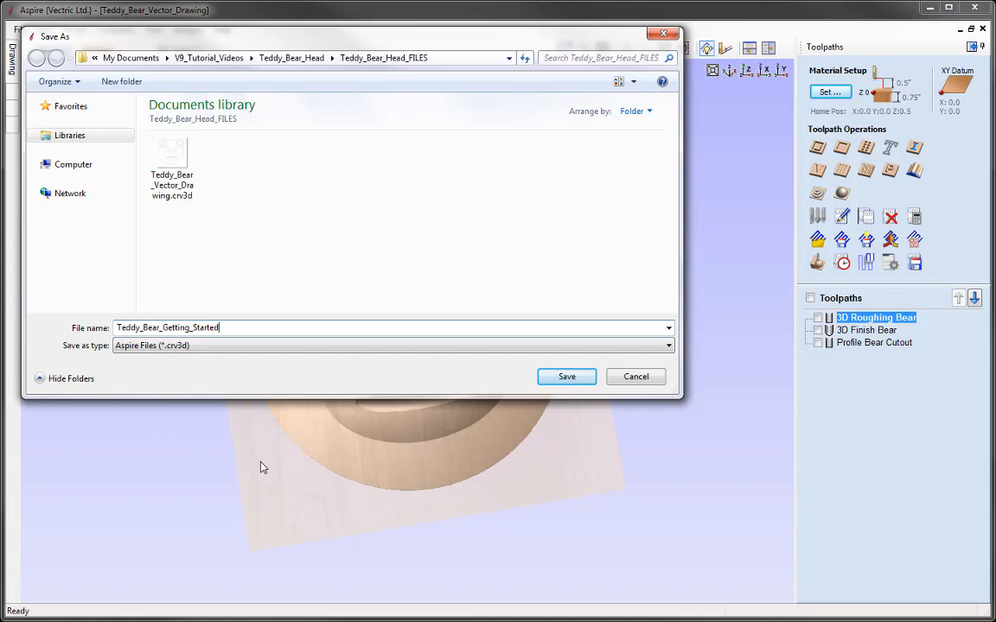
pyautogui.click(567, 377)
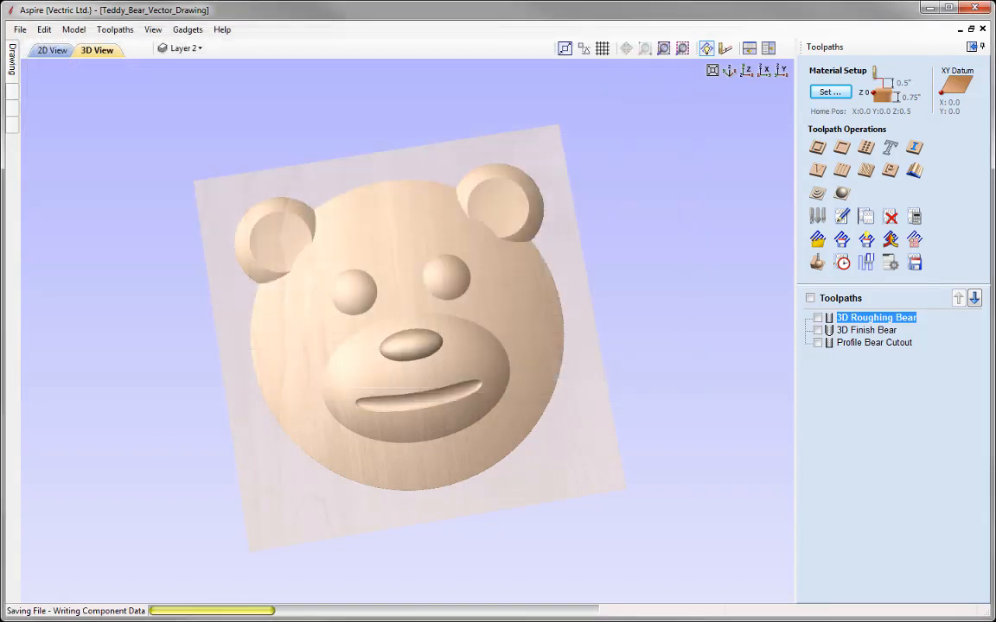